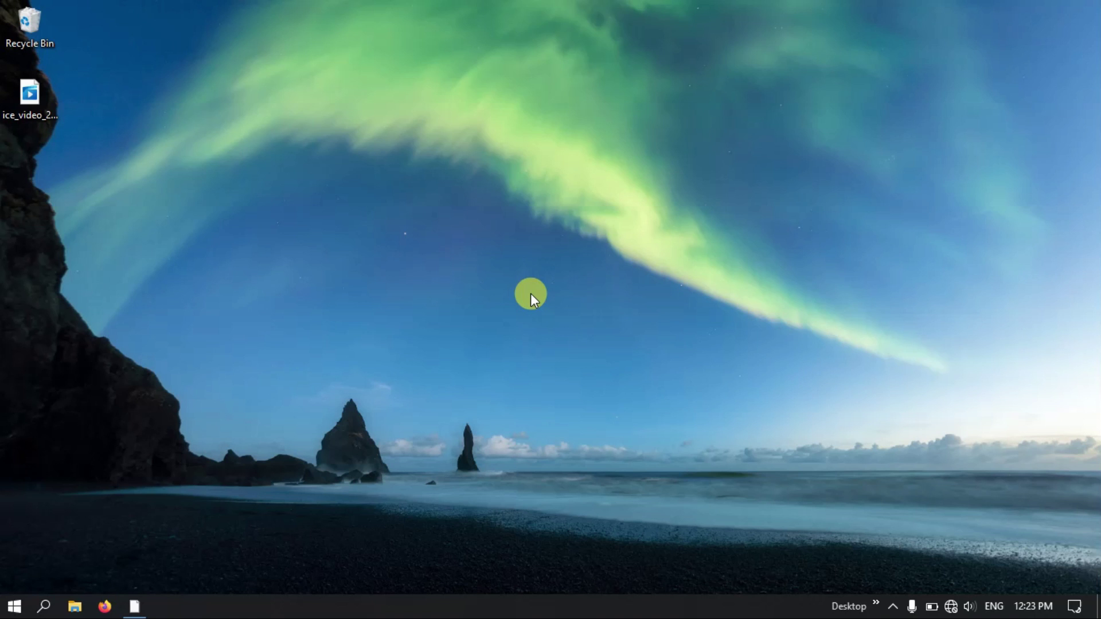
- Launch QGIS Desktop 3.22.11 and start a new project from the blank project template
key("super+s")
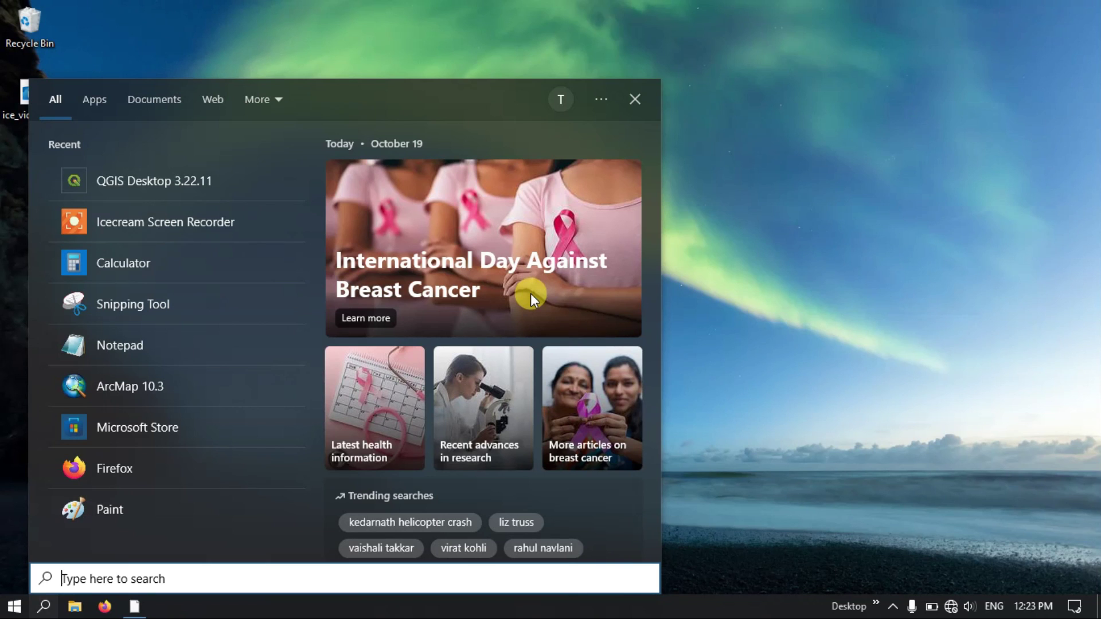
type("qgis")
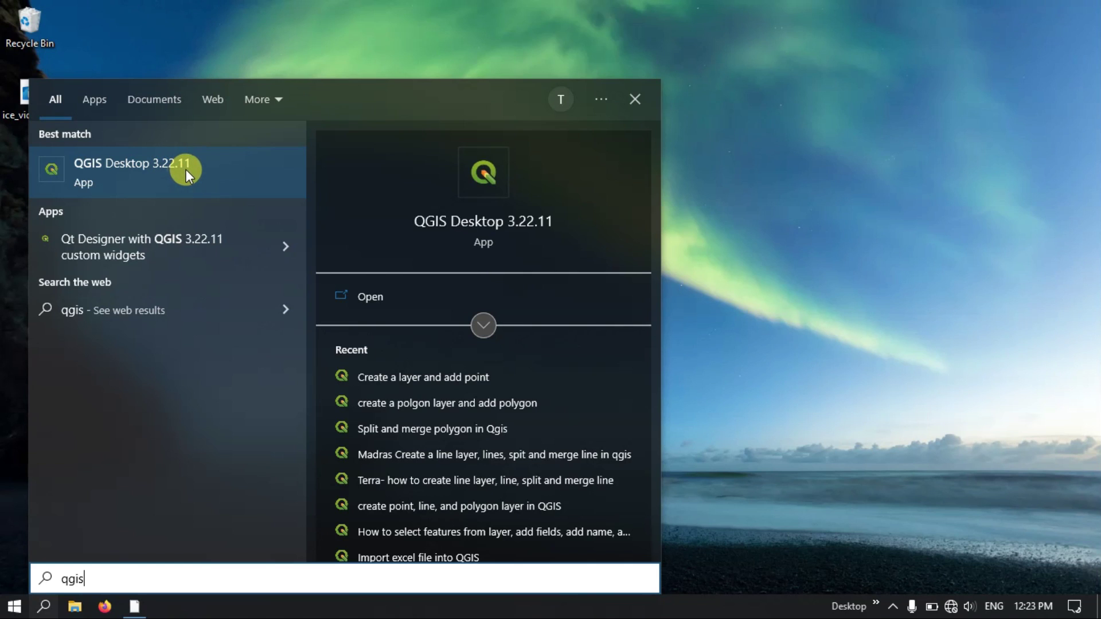
left_click(201, 170)
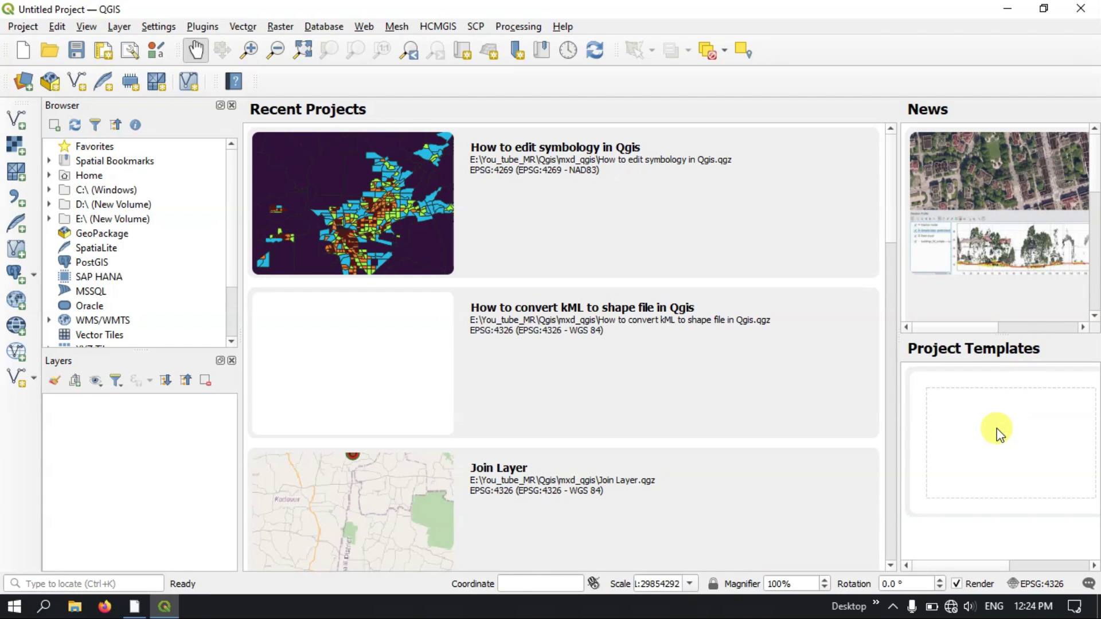
left_click(974, 423)
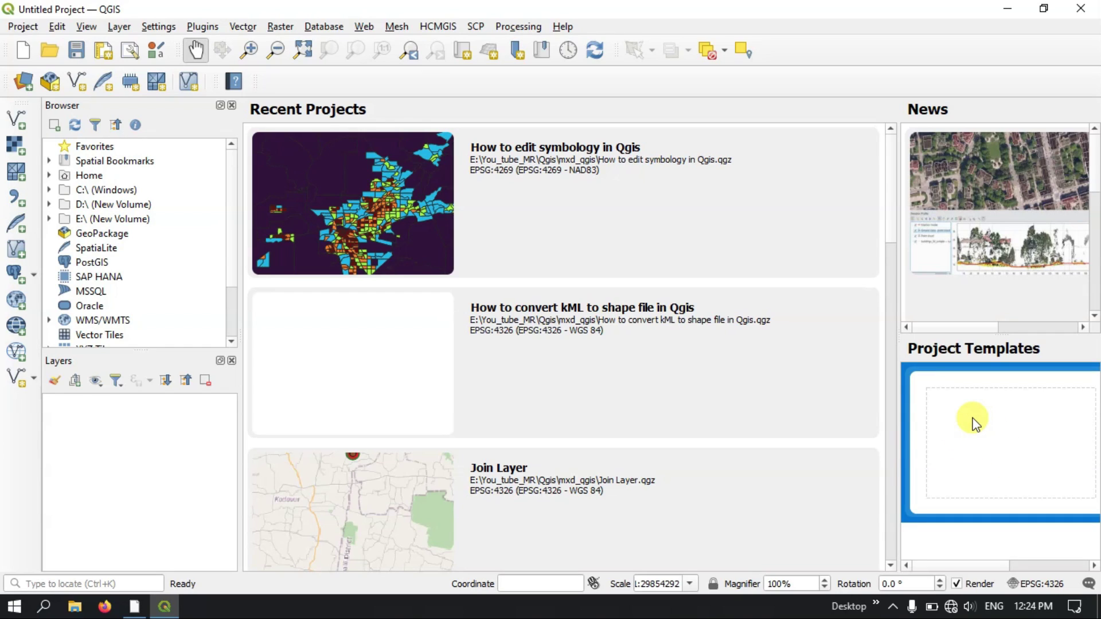
double_click(975, 423)
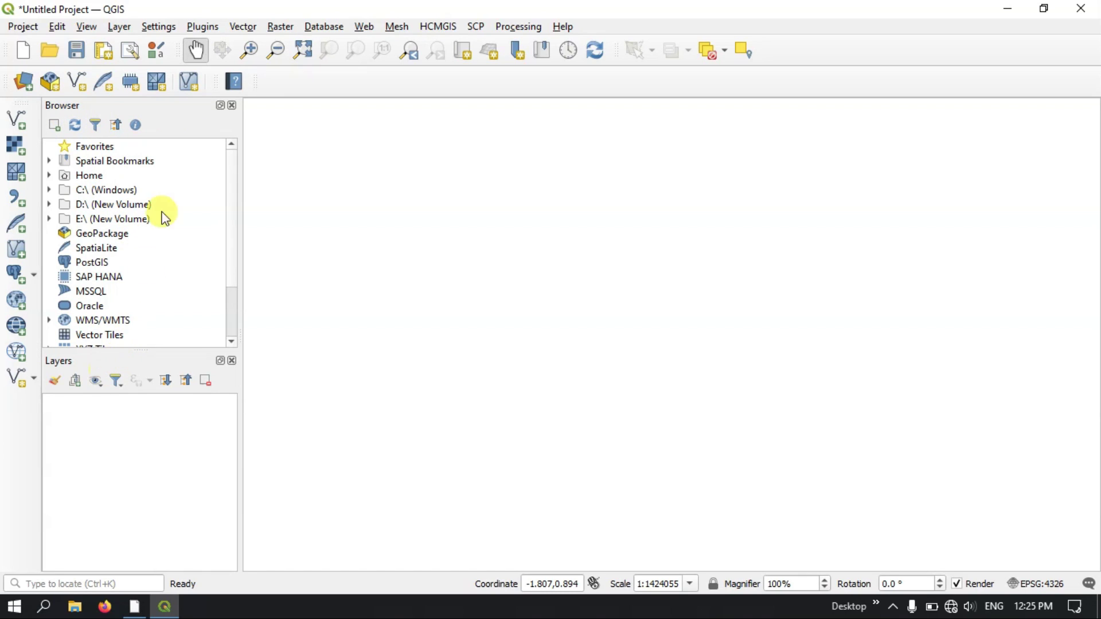
- Close the Browser and Layers panels, and restore both panels to the workspace
left_click(231, 105)
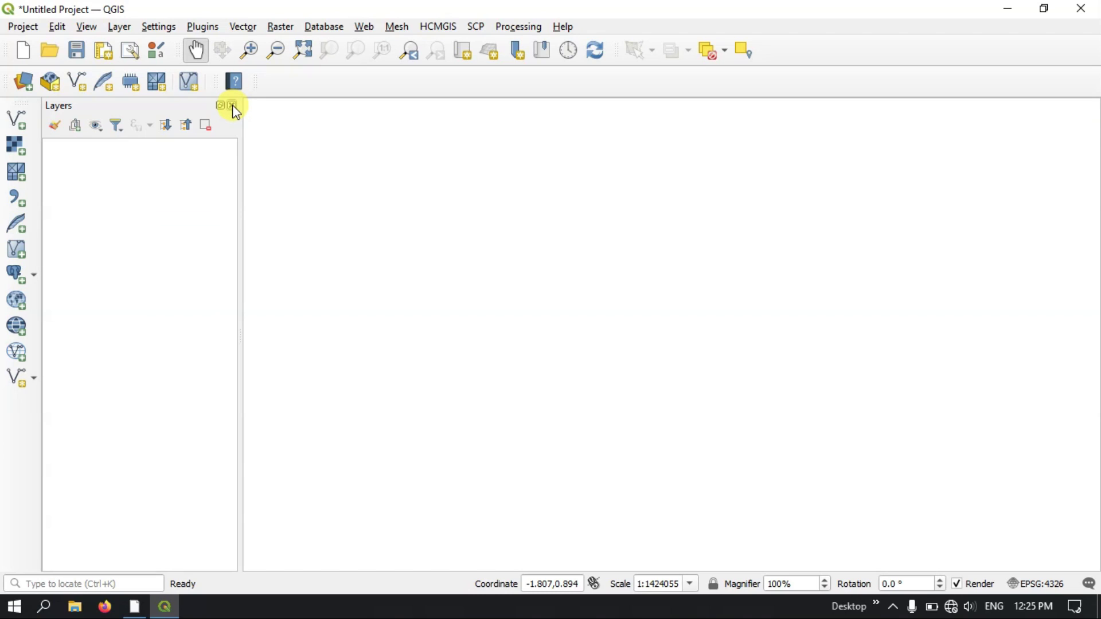
left_click(232, 106)
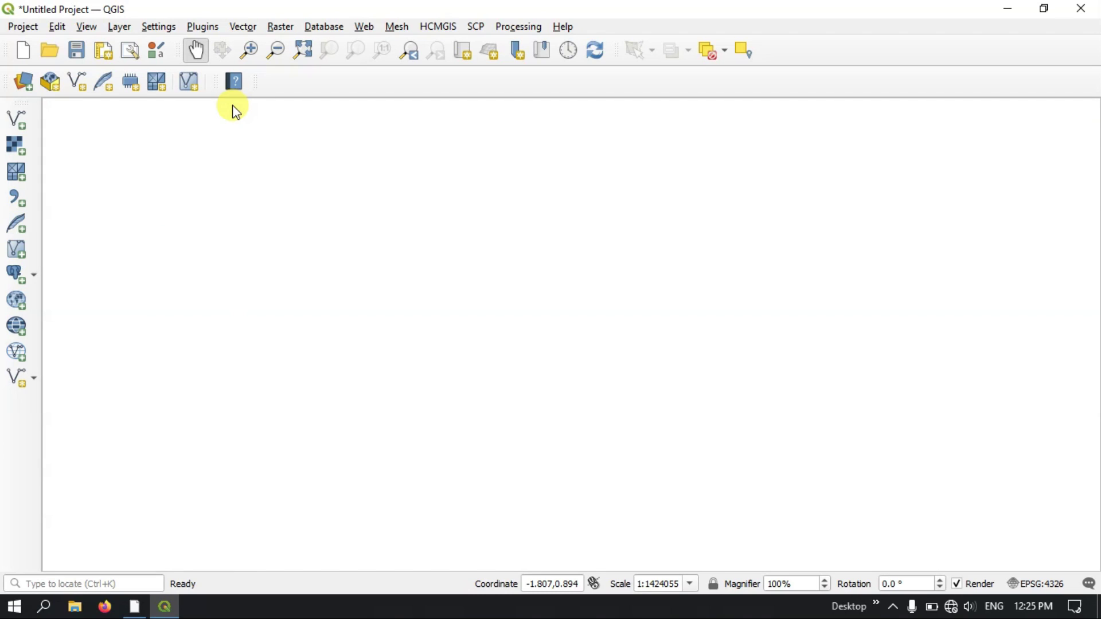
right_click(838, 50)
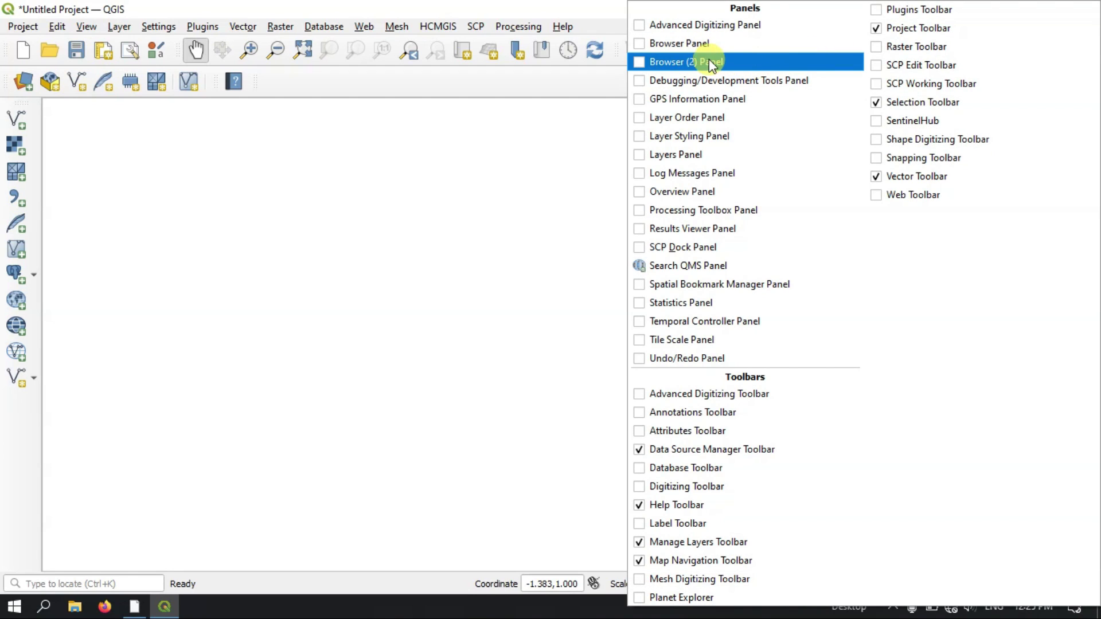
left_click(640, 46)
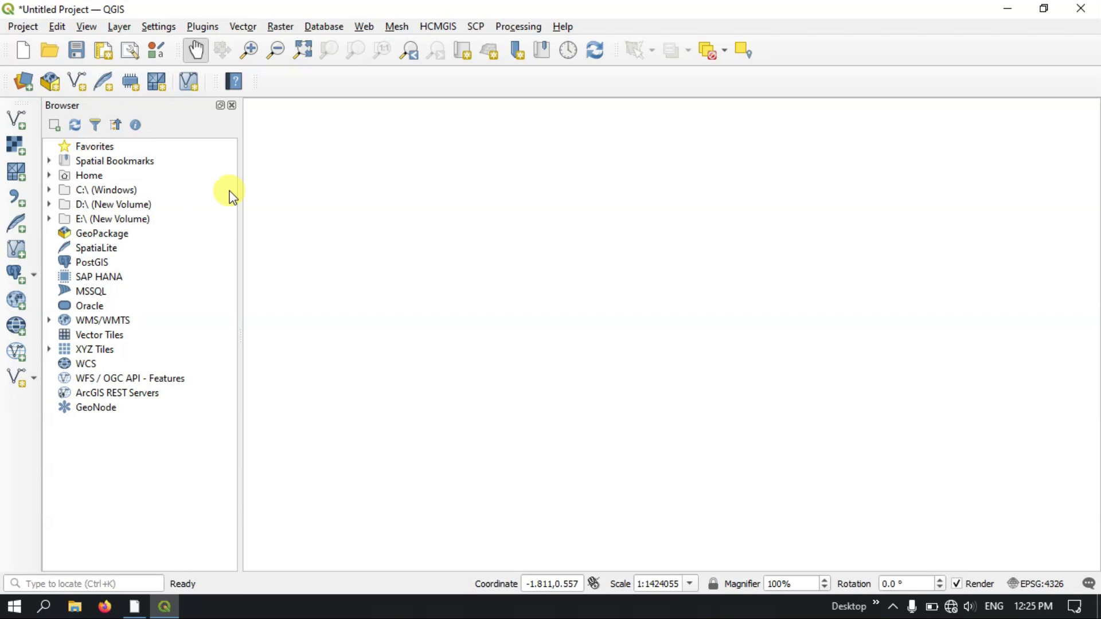
right_click(868, 45)
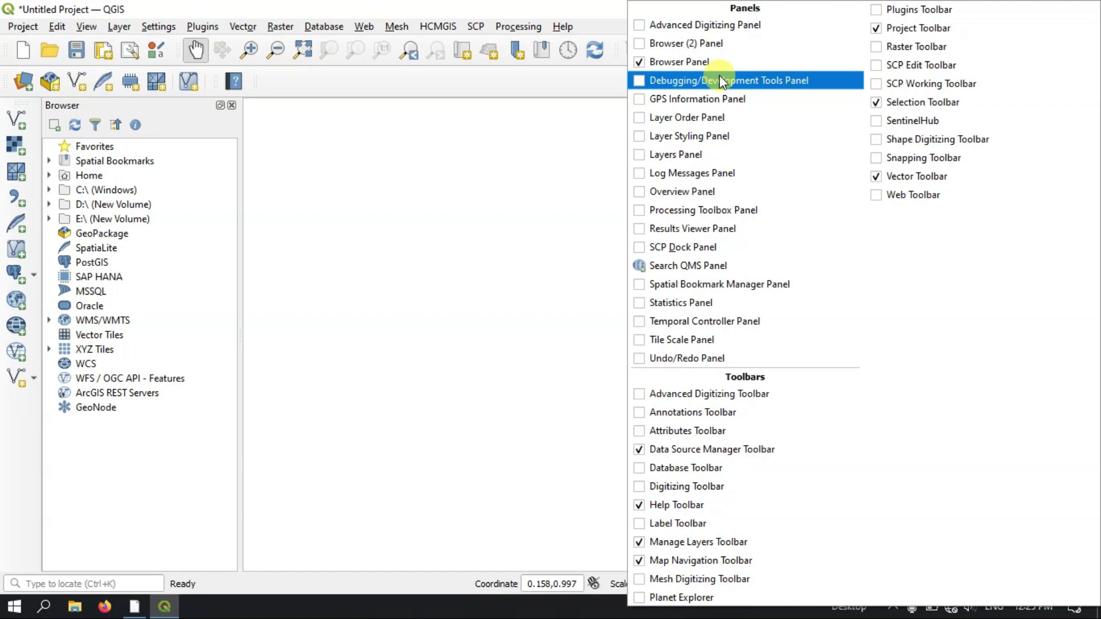
left_click(638, 153)
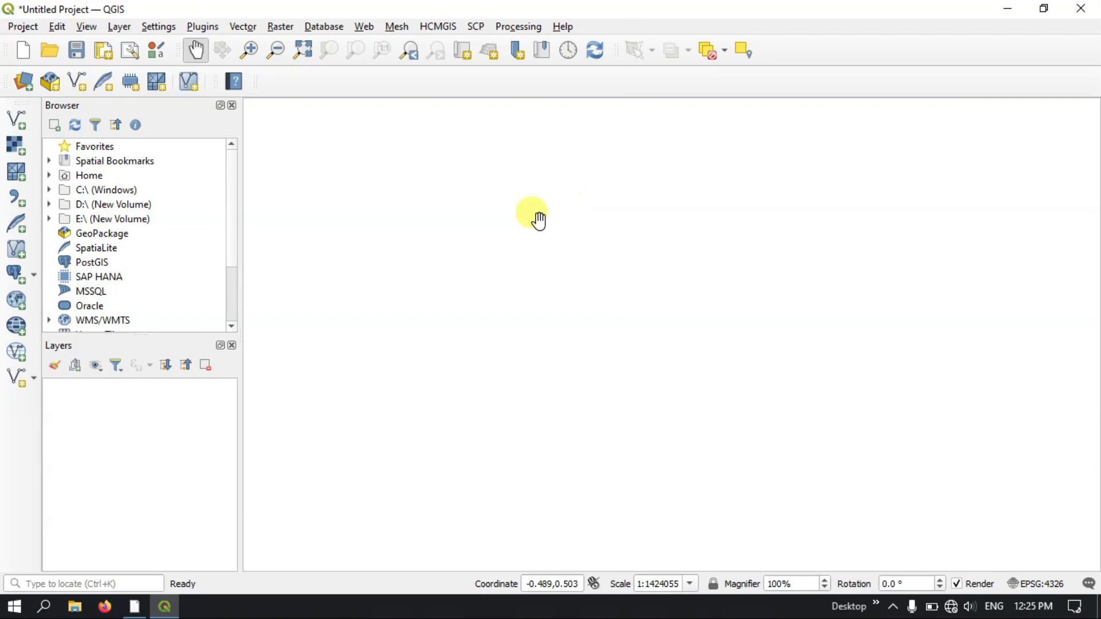
- Adjust the divider between the stacked Browser and Layers panels, shrinking the Browser panel and enlarging it again
left_click_drag(168, 336, 176, 230)
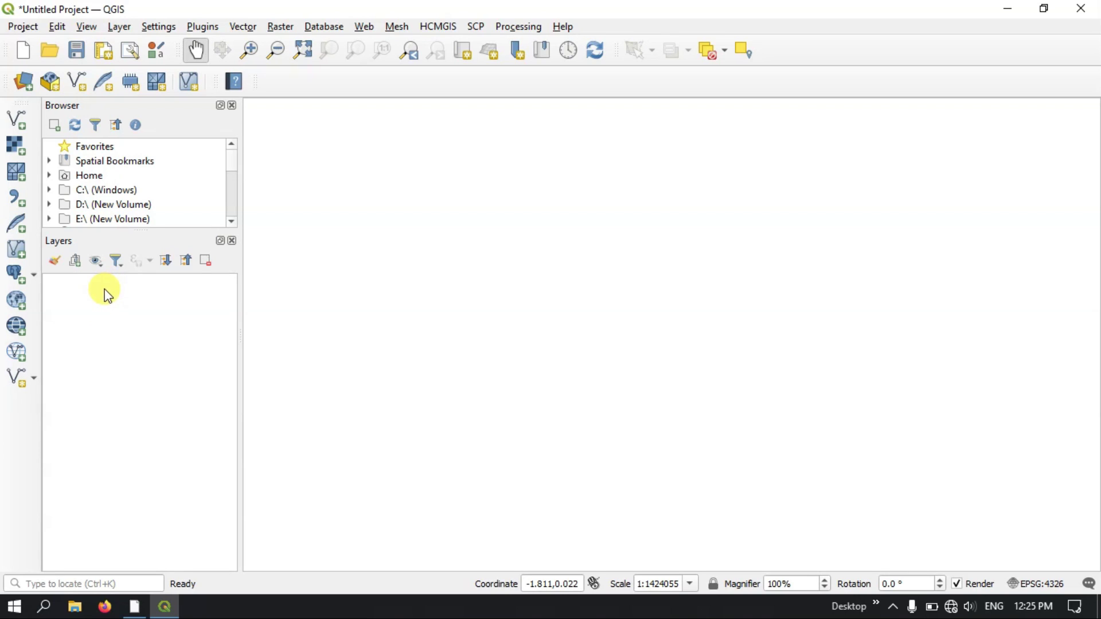
left_click_drag(132, 231, 133, 253)
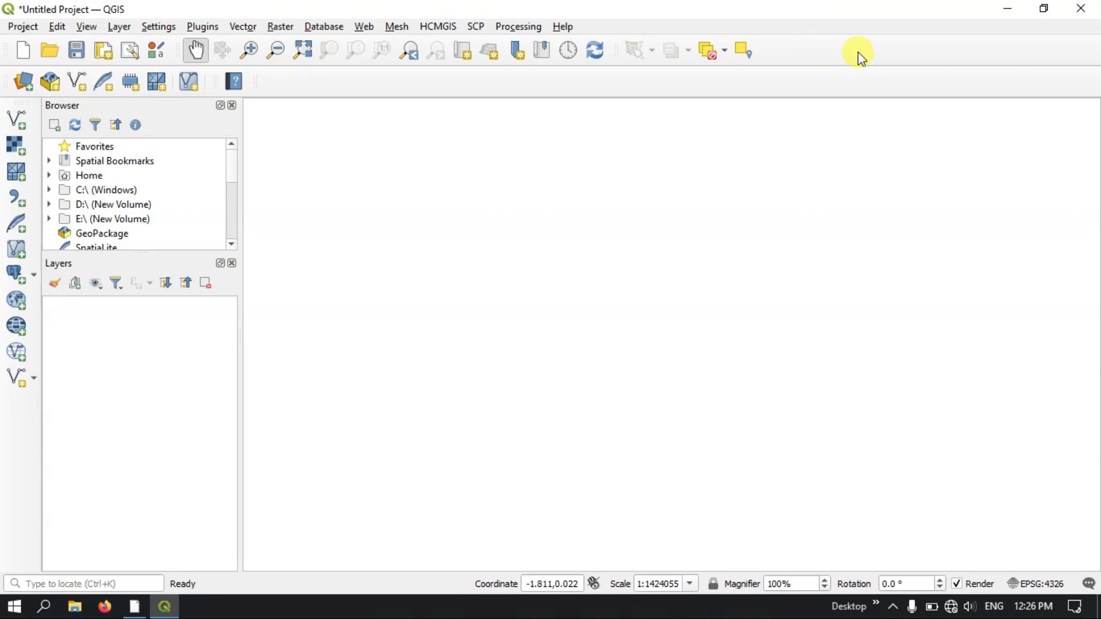
right_click(843, 49)
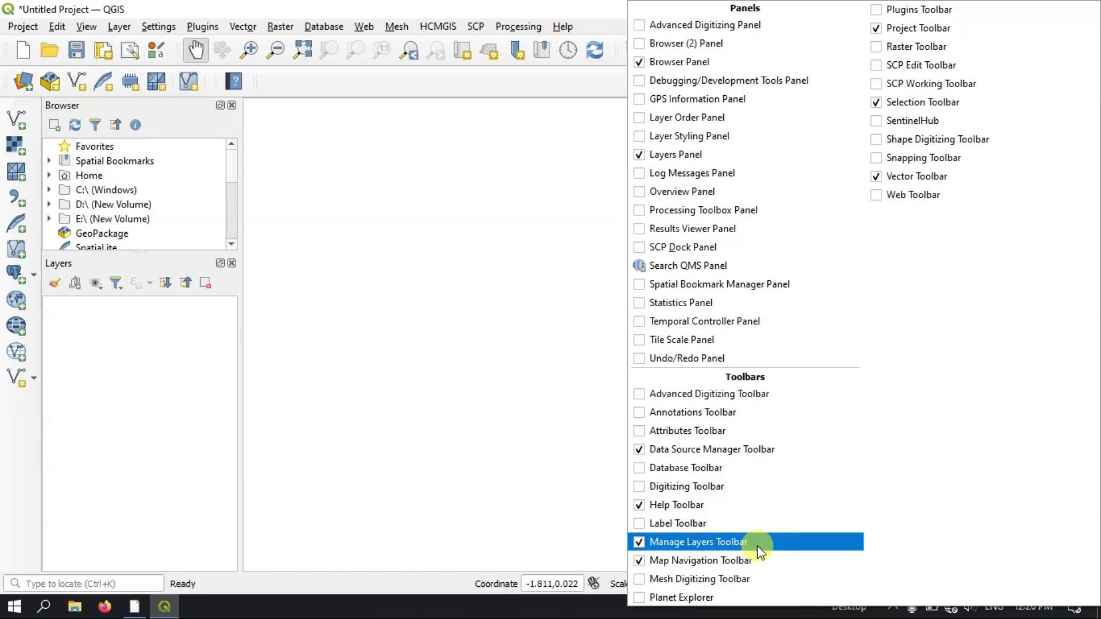
left_click(580, 12)
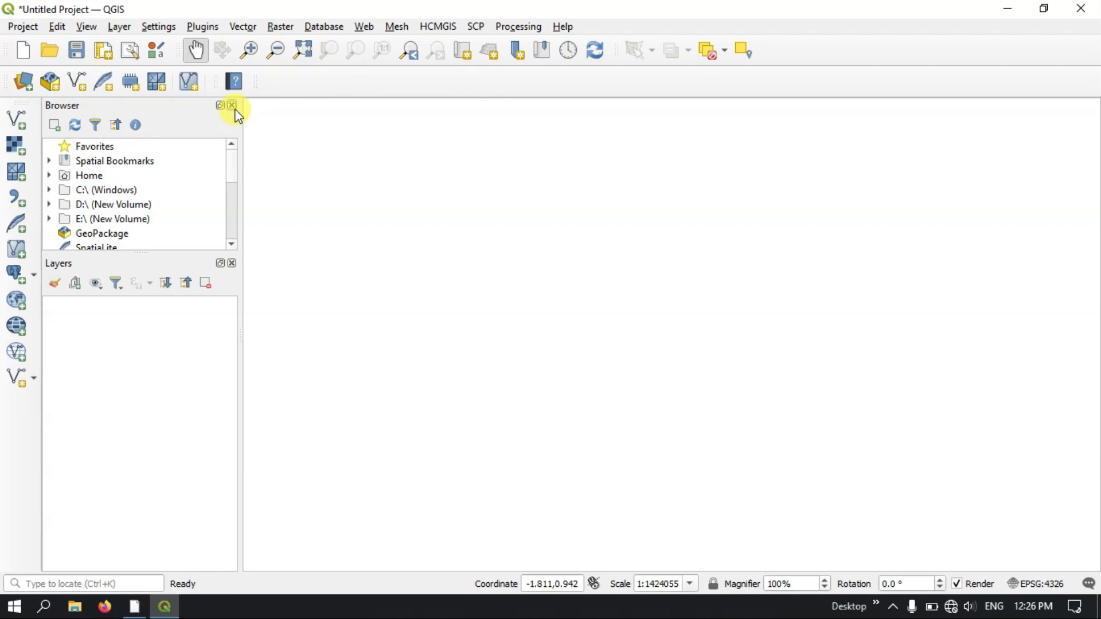
left_click_drag(189, 251, 189, 361)
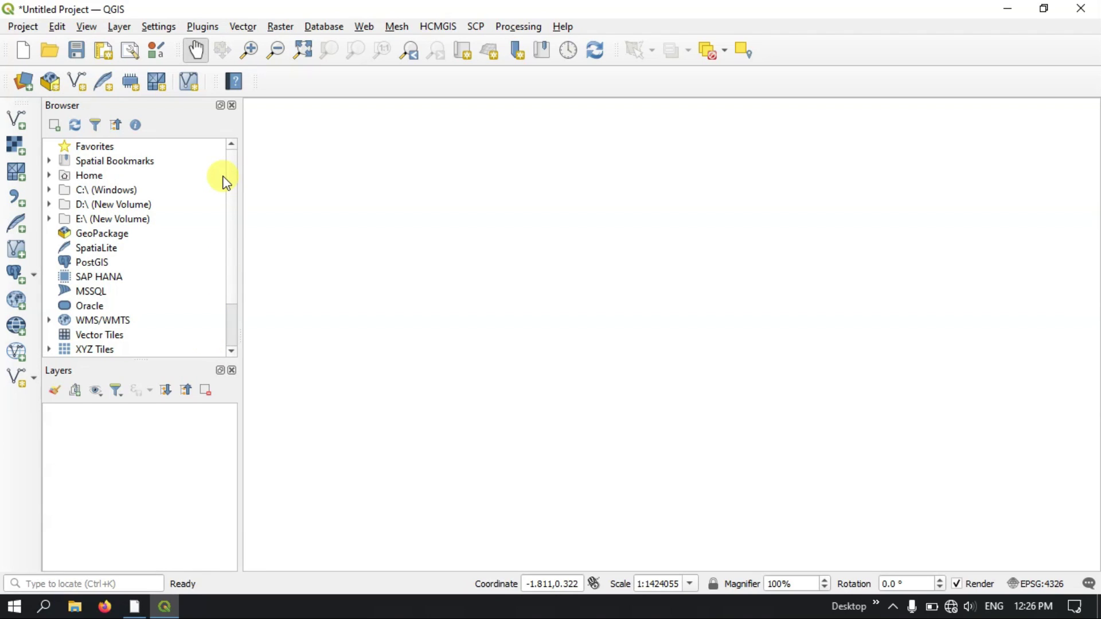
- Undock the Browser panel and dock it along the right side of the map canvas
left_click(219, 106)
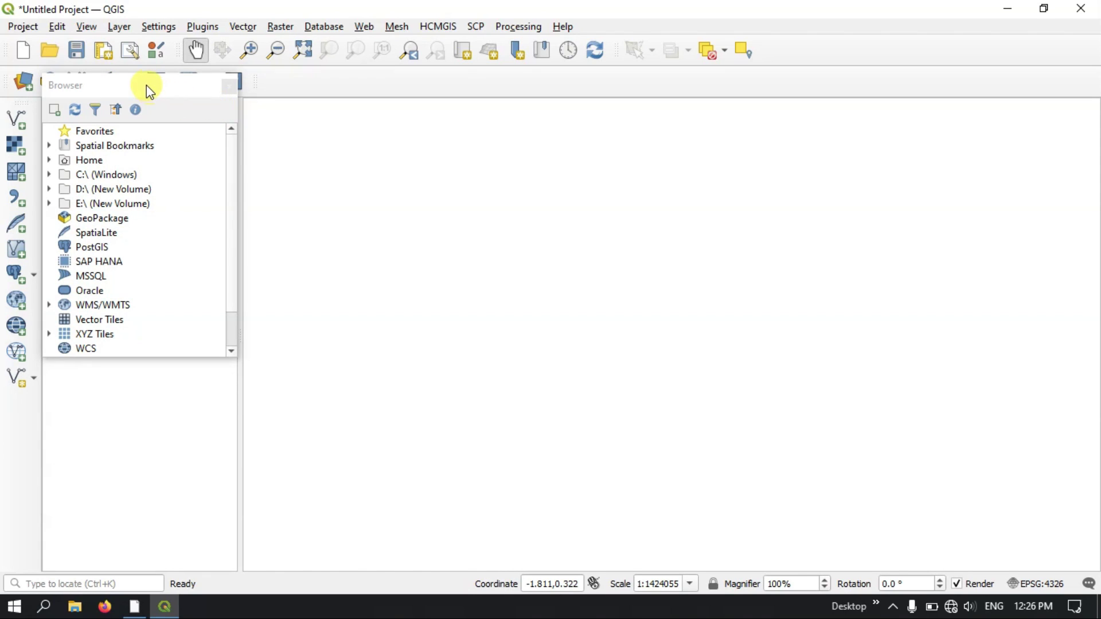
left_click_drag(147, 91, 431, 154)
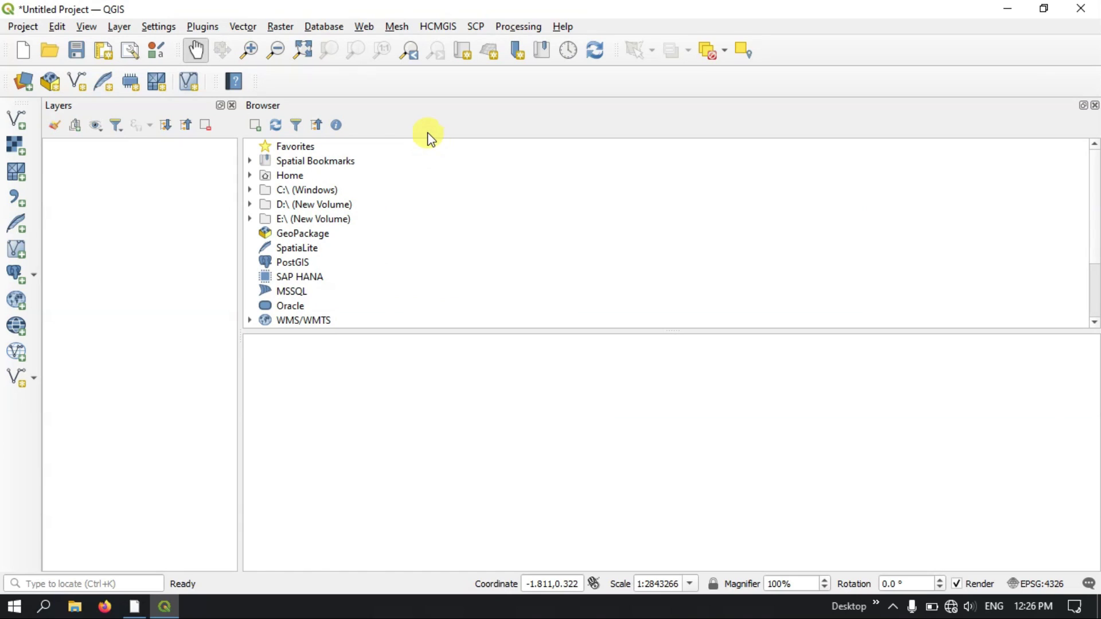
left_click(1083, 106)
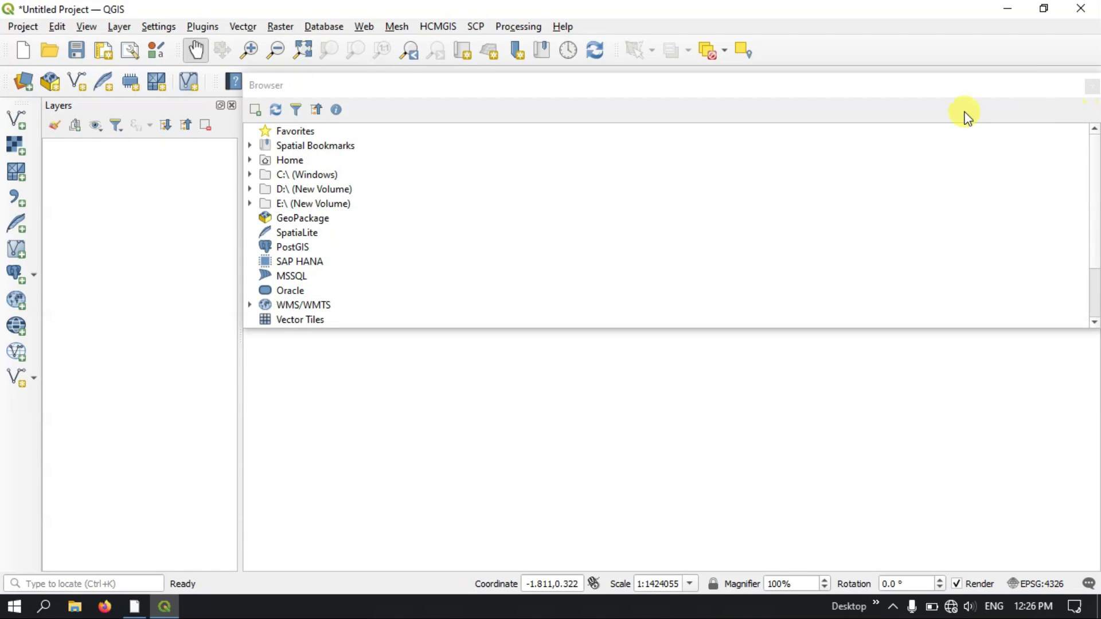
left_click_drag(826, 96, 1037, 153)
left_click_drag(1015, 157, 1097, 171)
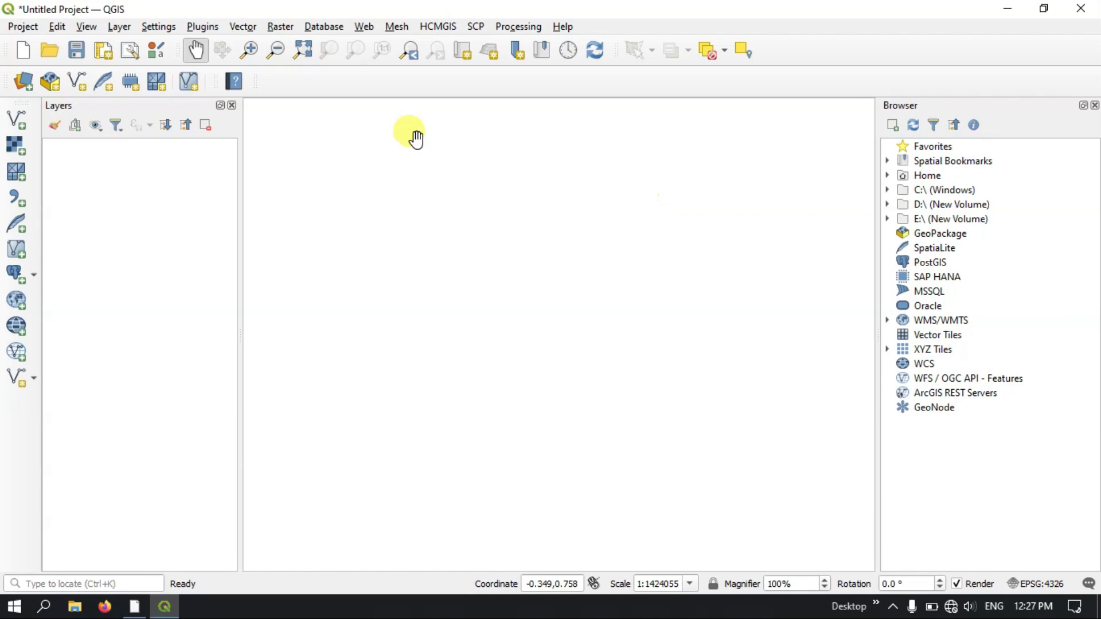
- Dock the Layers panel as a tab with the Browser panel right of the map canvas, and switch between the two
left_click(220, 106)
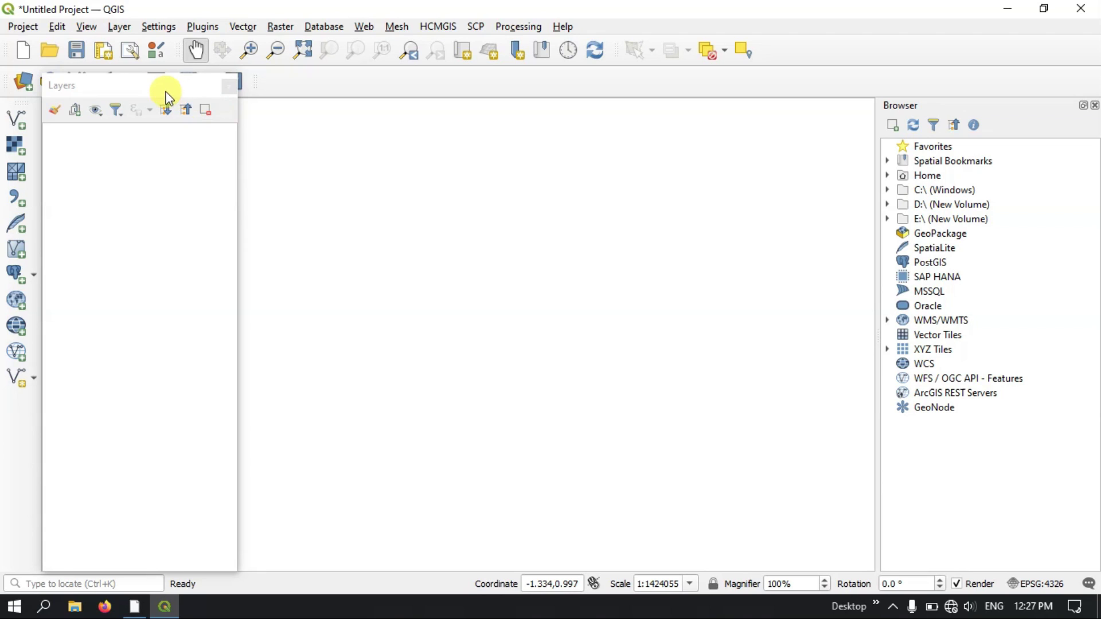
left_click_drag(167, 98, 1002, 206)
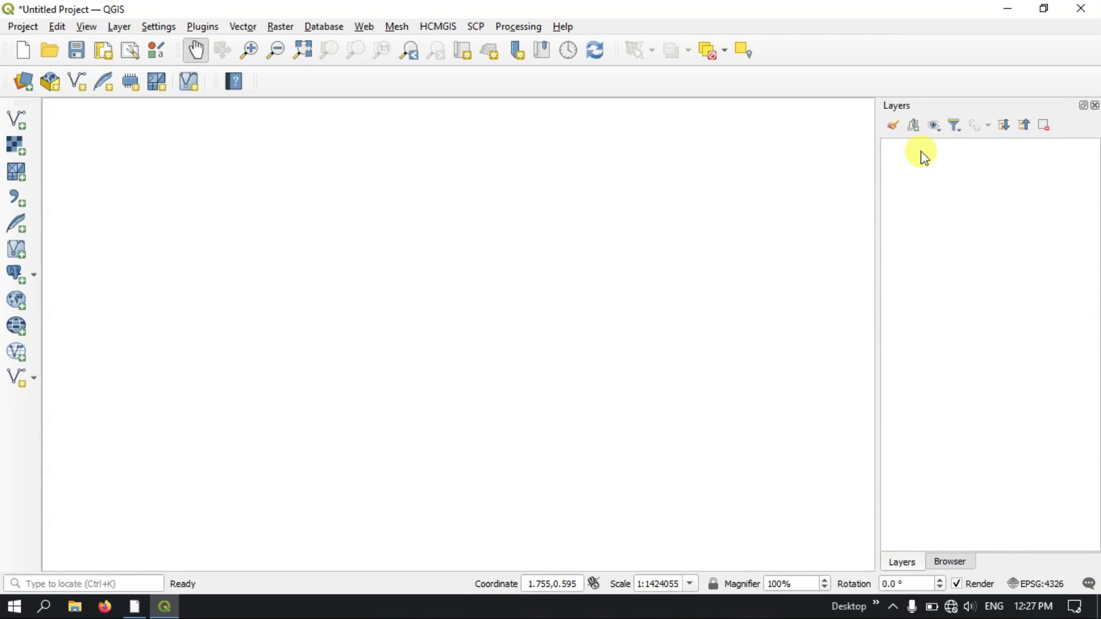
left_click(947, 563)
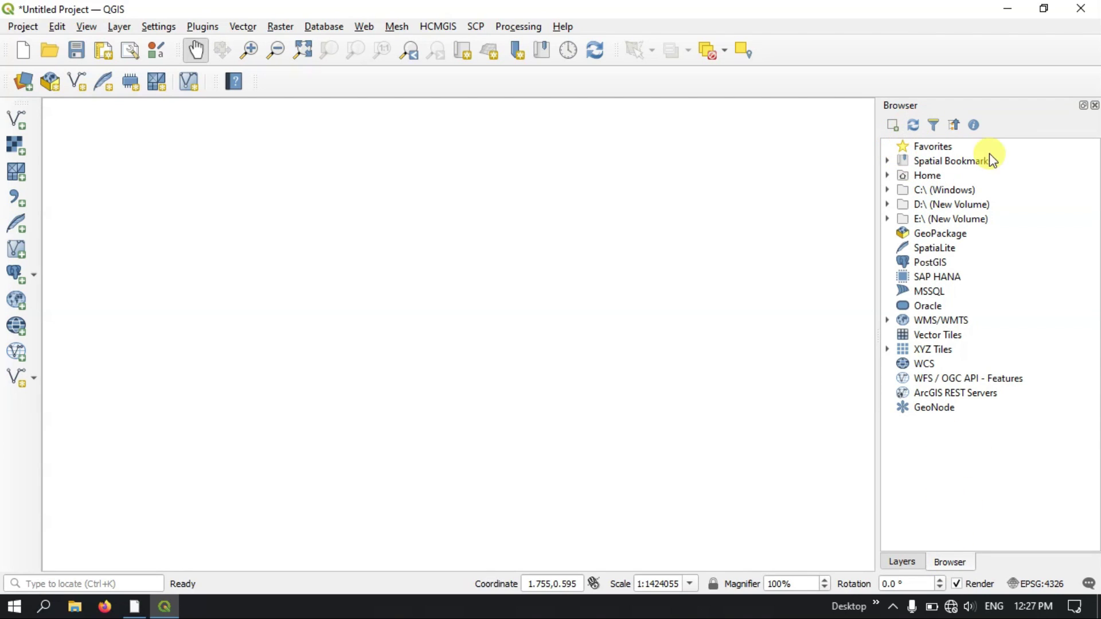
left_click(901, 562)
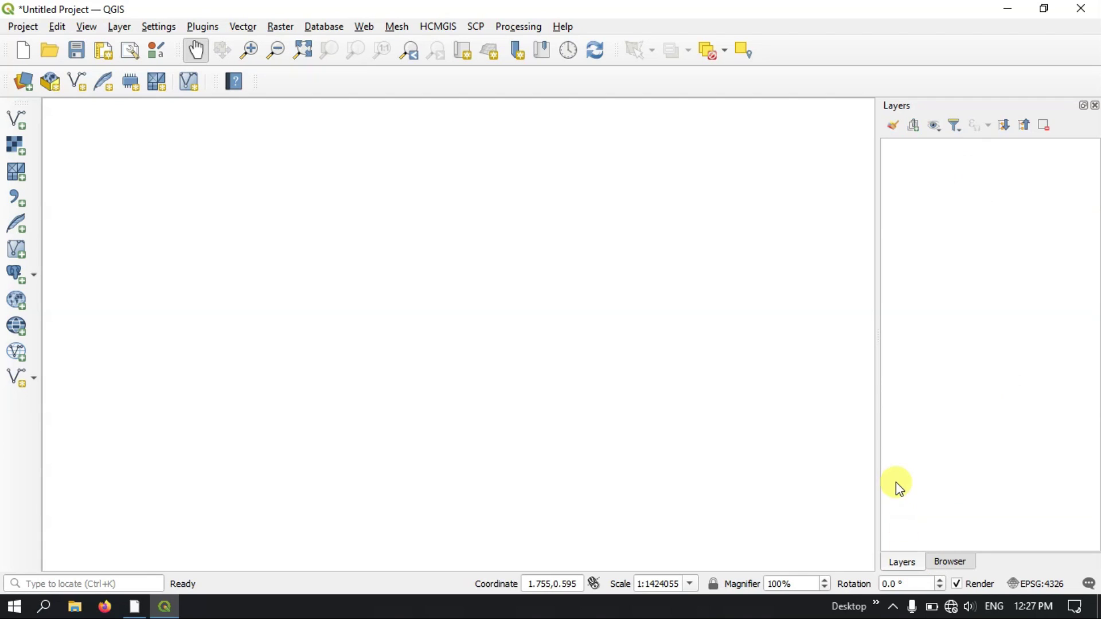
- Separate the Layers panel from the tabbed group and dock it below the Browser panel
left_click(1083, 106)
left_click_drag(1000, 87, 993, 494)
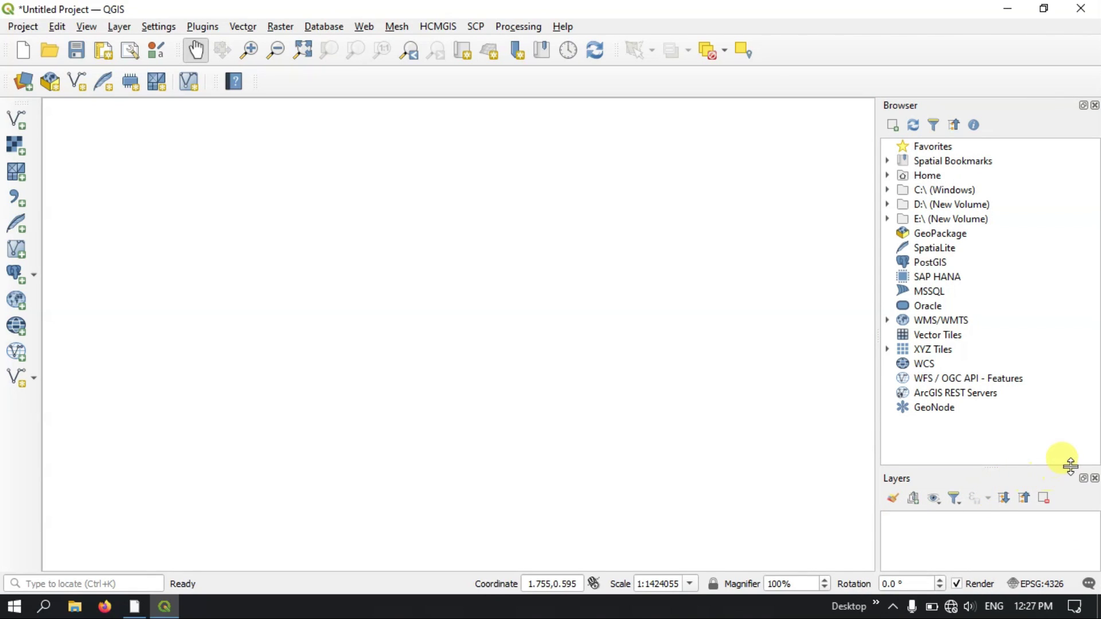
- Move the Browser panel back to the left side of the map canvas and dock the Layers panel there as a tab with it
left_click(1083, 478)
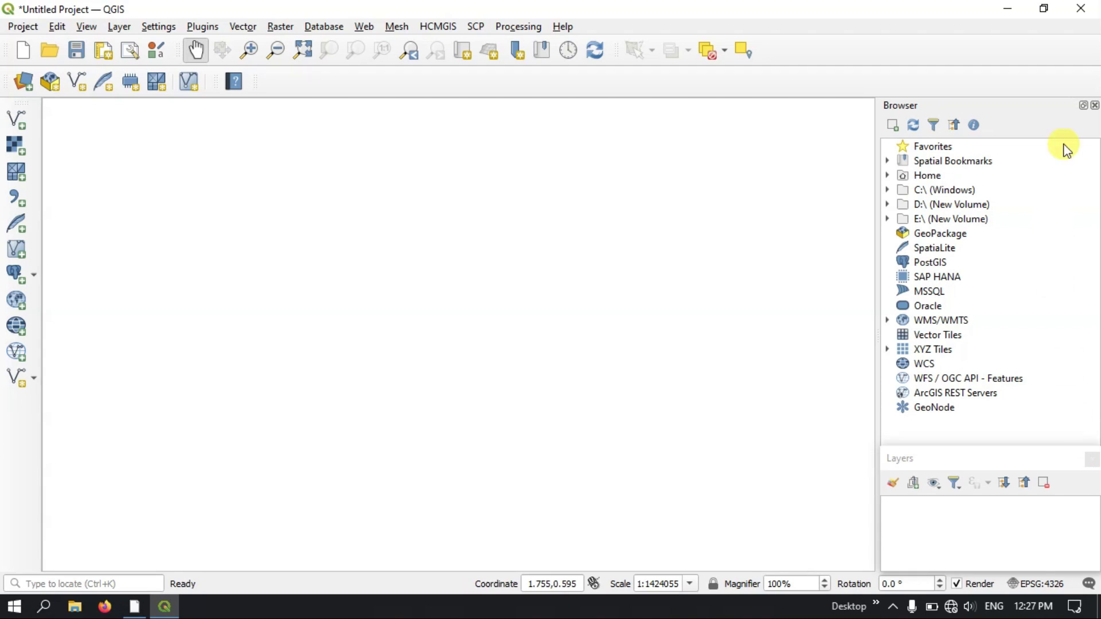
left_click_drag(1016, 81, 104, 122)
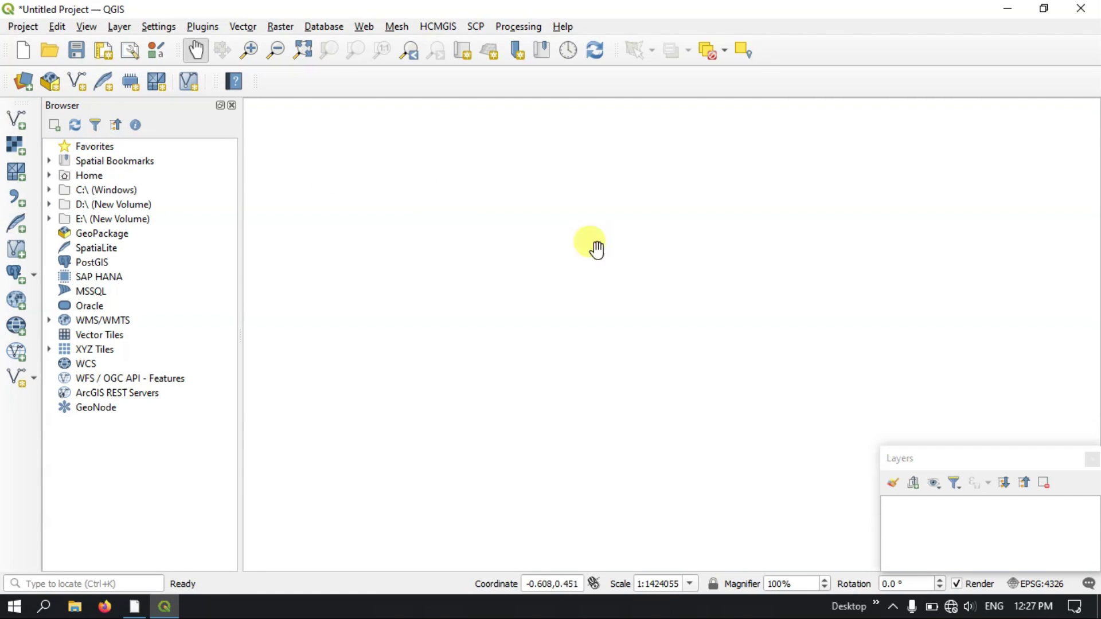
left_click_drag(955, 469, 113, 424)
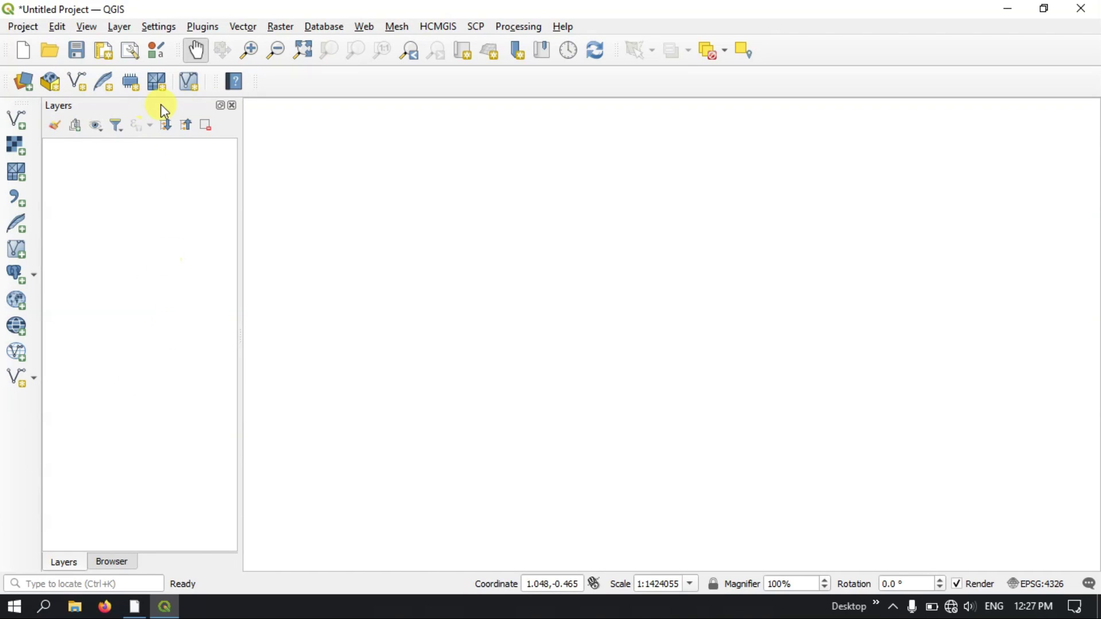
- Dock the Layers panel separately above the Browser panel and enlarge it to about half the column height
left_click(219, 106)
left_click_drag(142, 91, 142, 118)
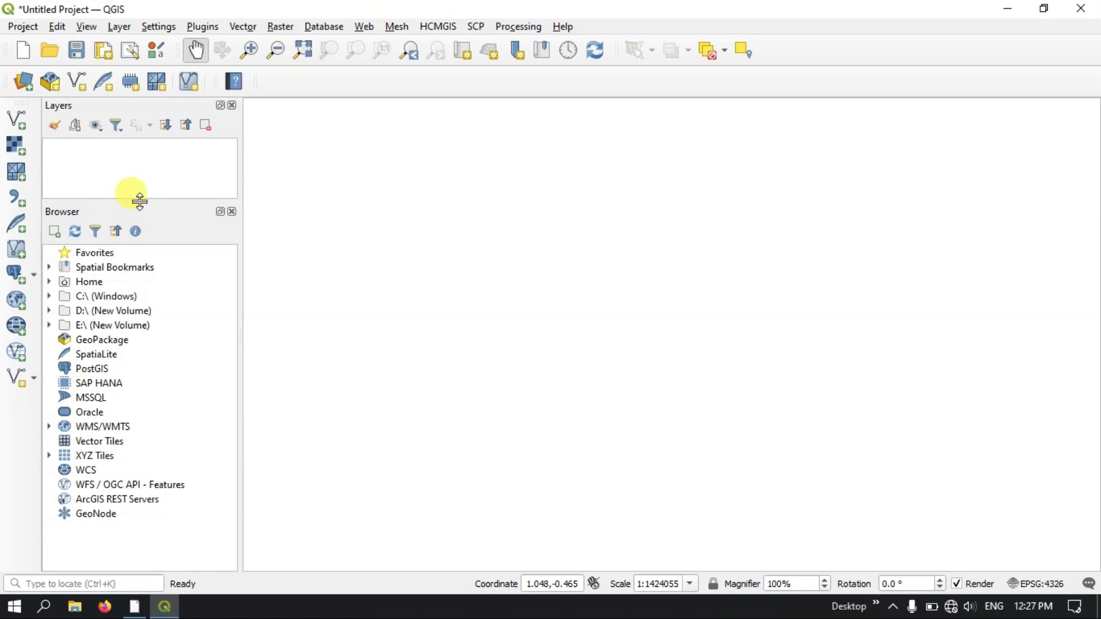
left_click_drag(140, 201, 158, 311)
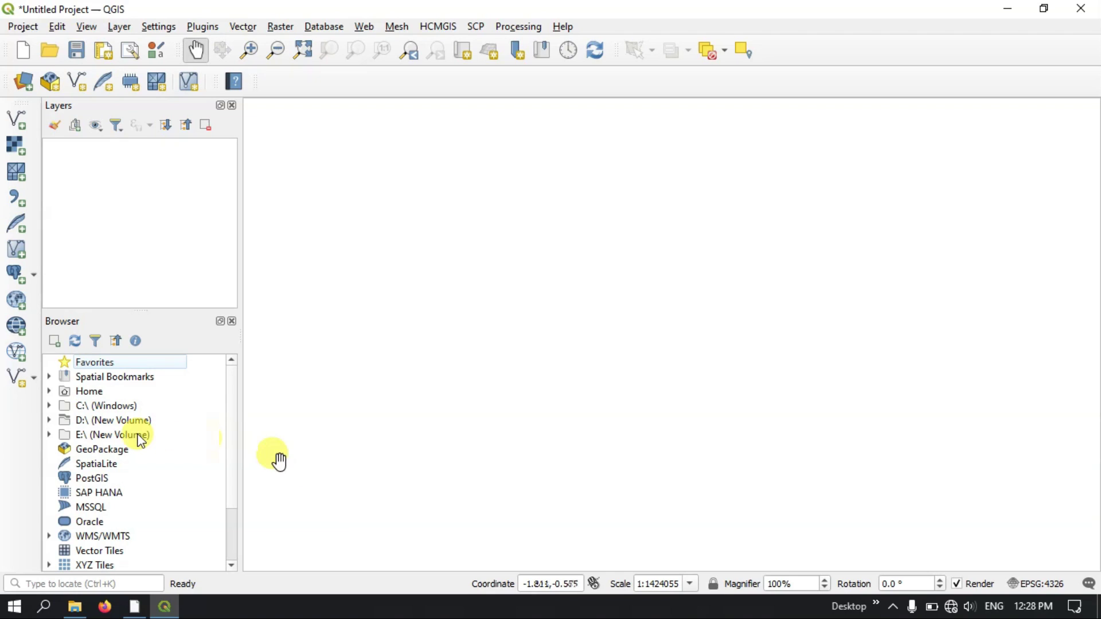
- Expand the D:\ drive in the Browser down to the shapefiles in the GIS > Vector folder
left_click(50, 423)
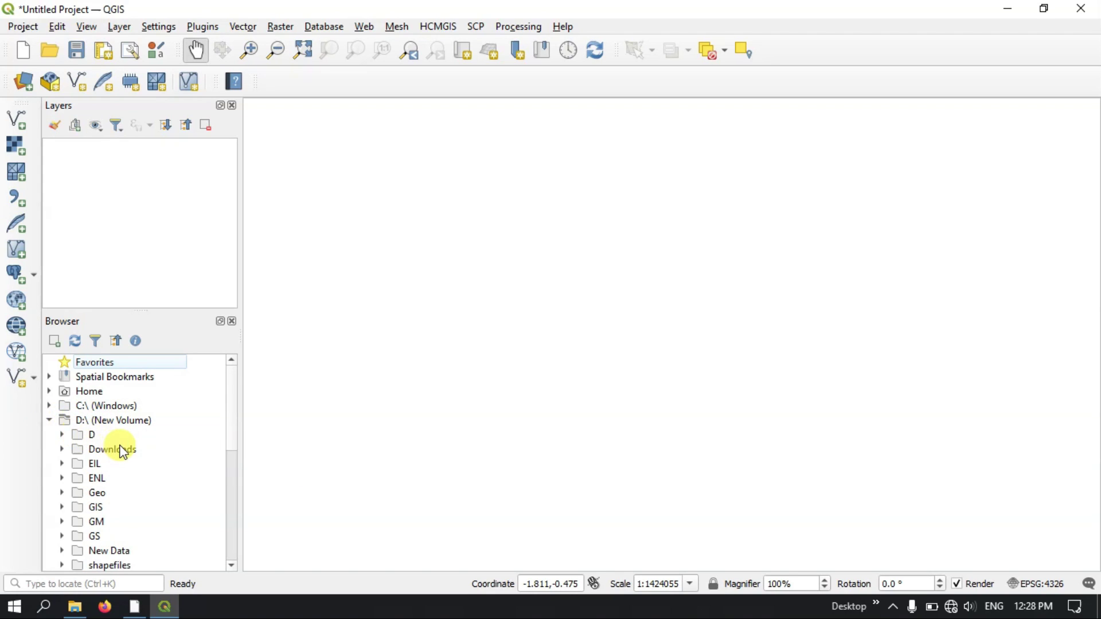
scroll(116, 454, "down", 1)
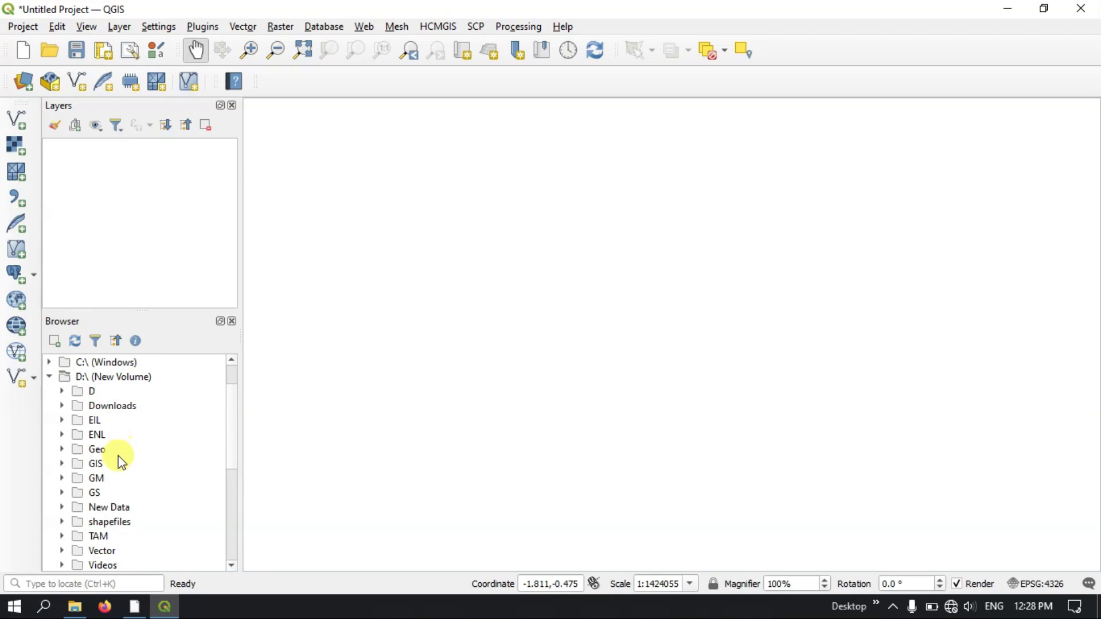
left_click(62, 464)
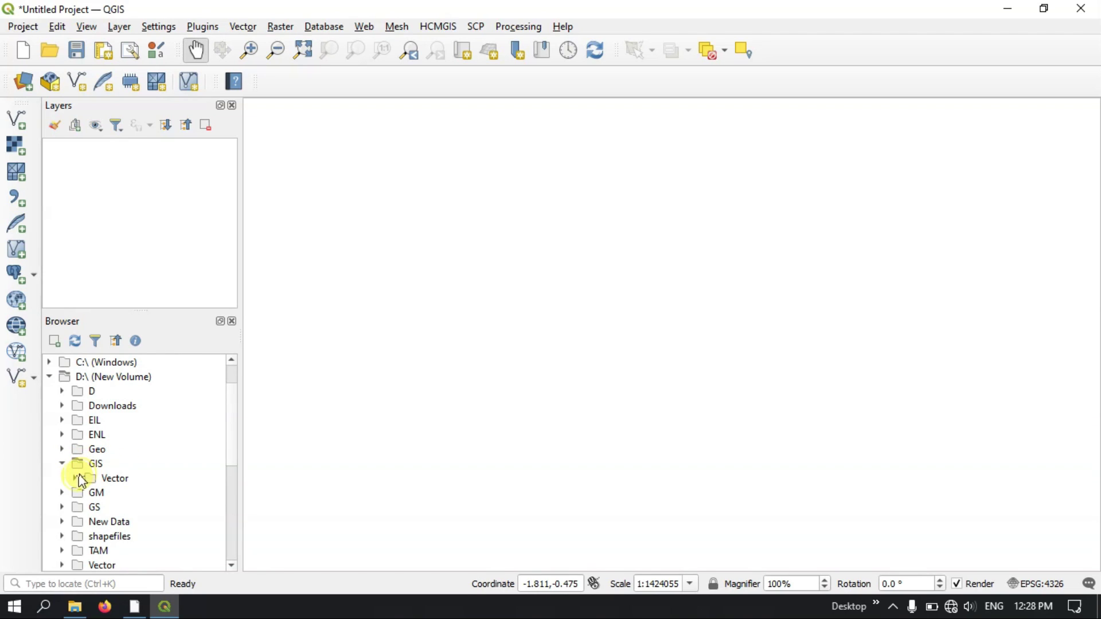
left_click(75, 478)
scroll(98, 453, "down", 1)
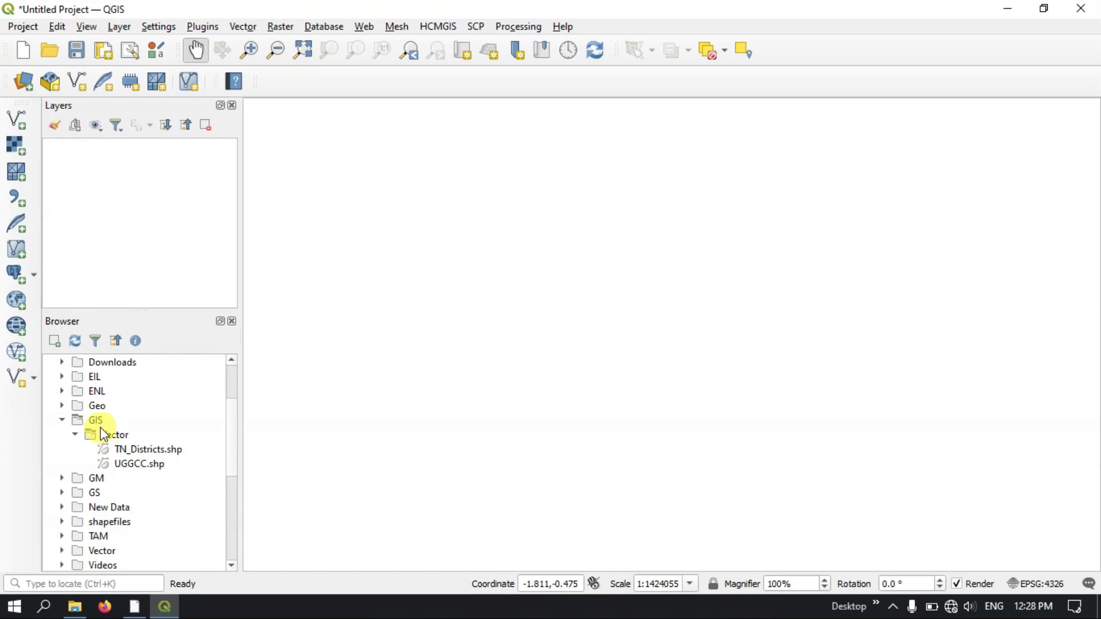
- Add TN_Districts.shp and UGGCC.shp from the Browser's GIS > Vector folder to the map canvas
left_click(137, 451)
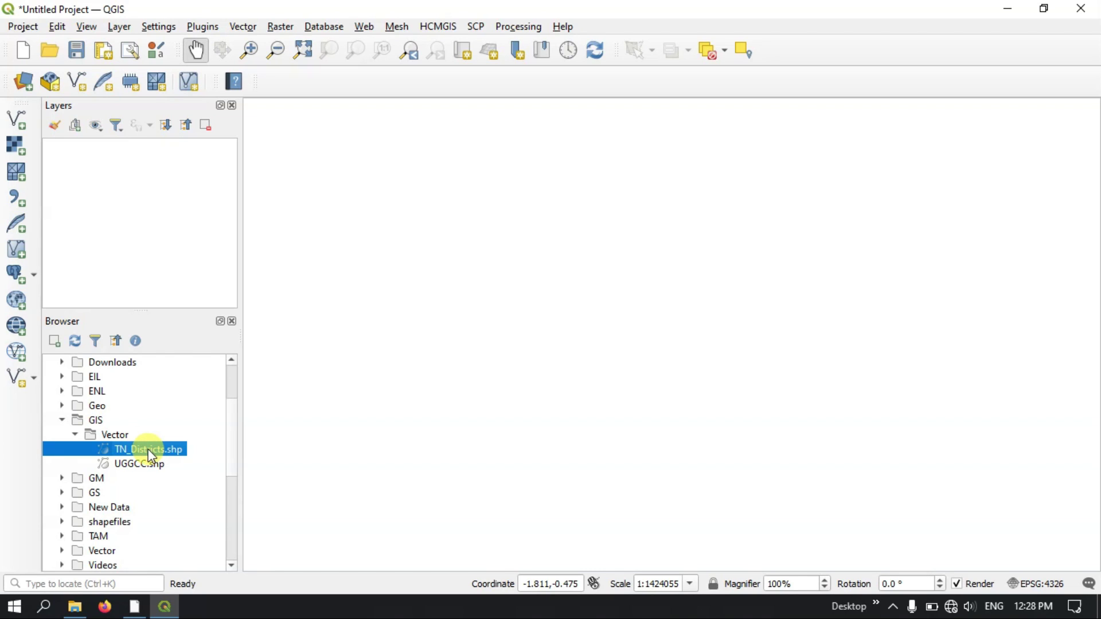
left_click_drag(139, 449, 442, 292)
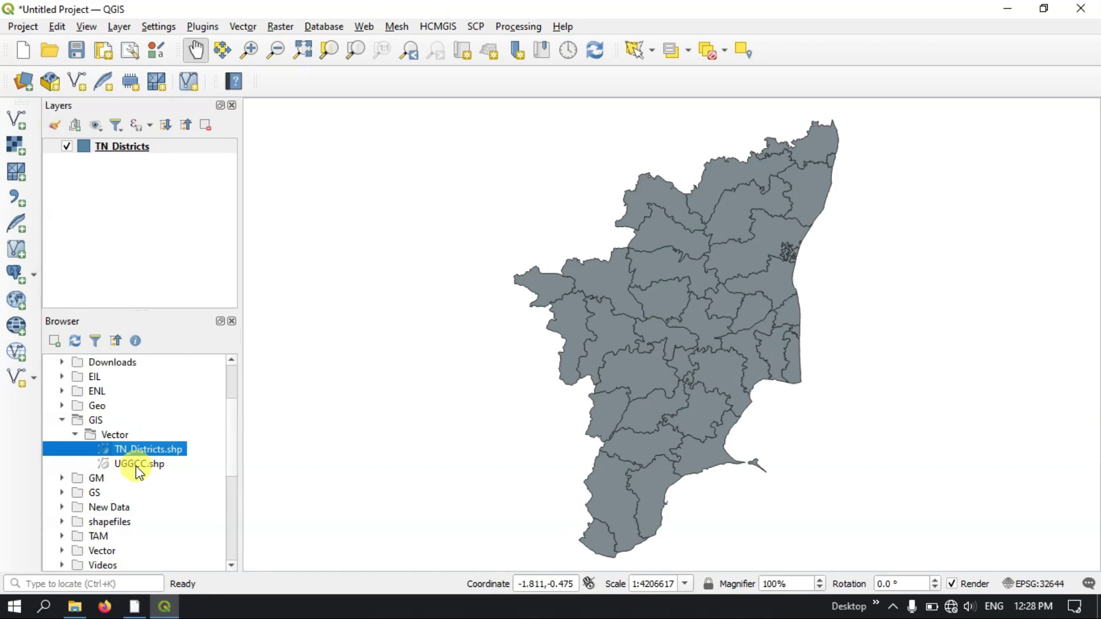
left_click_drag(137, 464, 401, 378)
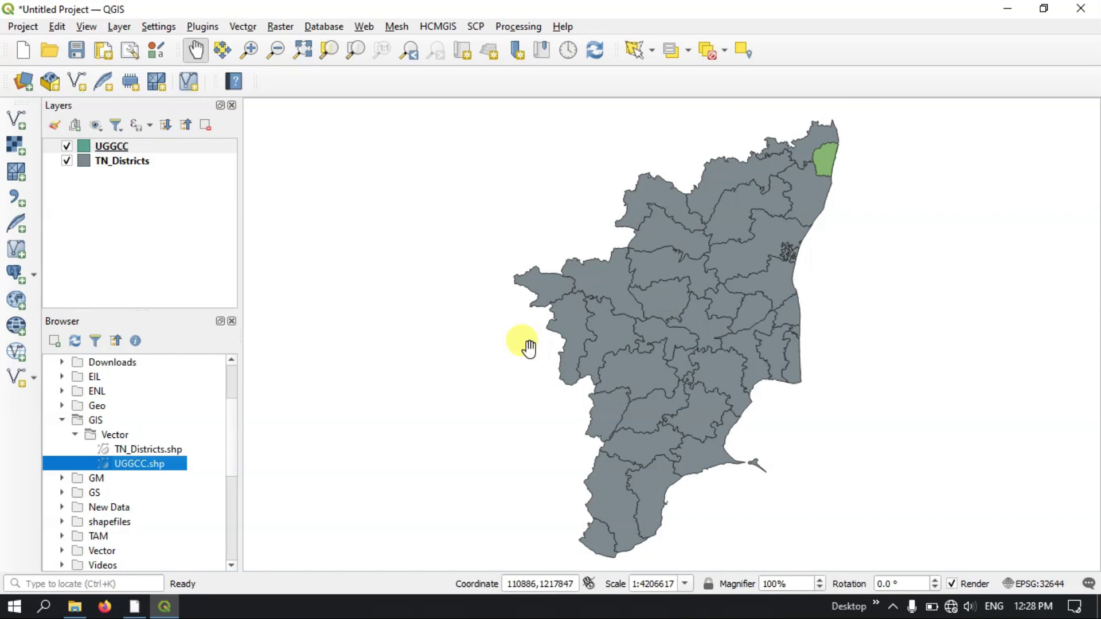
- Collapse the GIS folder and the D:\ drive in the Browser tree
left_click(62, 420)
scroll(66, 403, "up", 1)
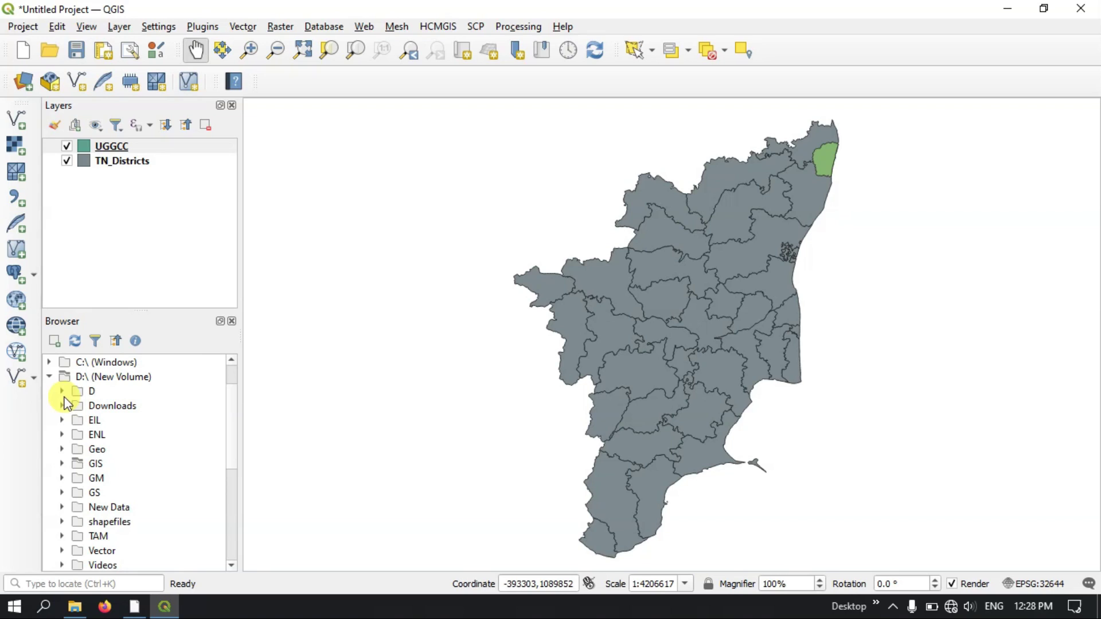
left_click(49, 377)
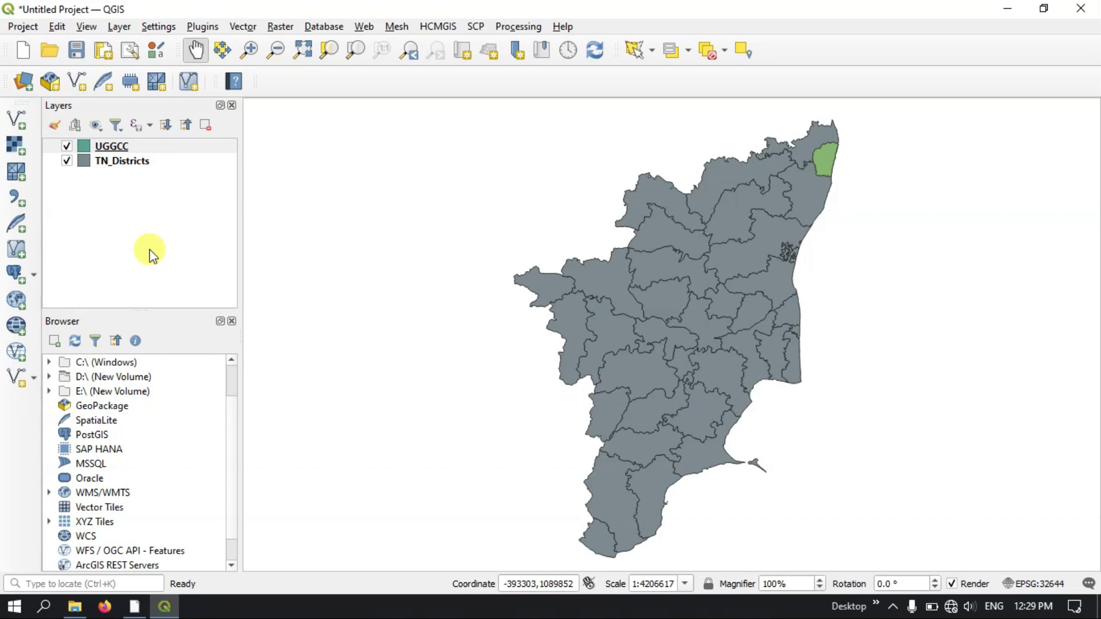
- Turn off the visibility of the UGGCC and TN_Districts layers and turn both back on
left_click(67, 147)
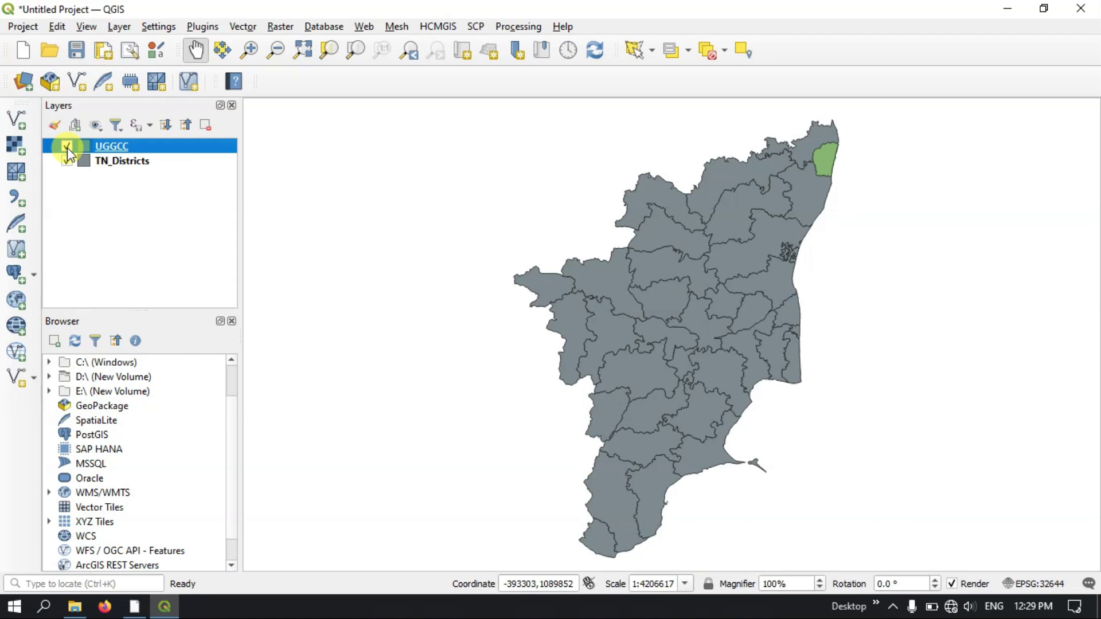
left_click(69, 163)
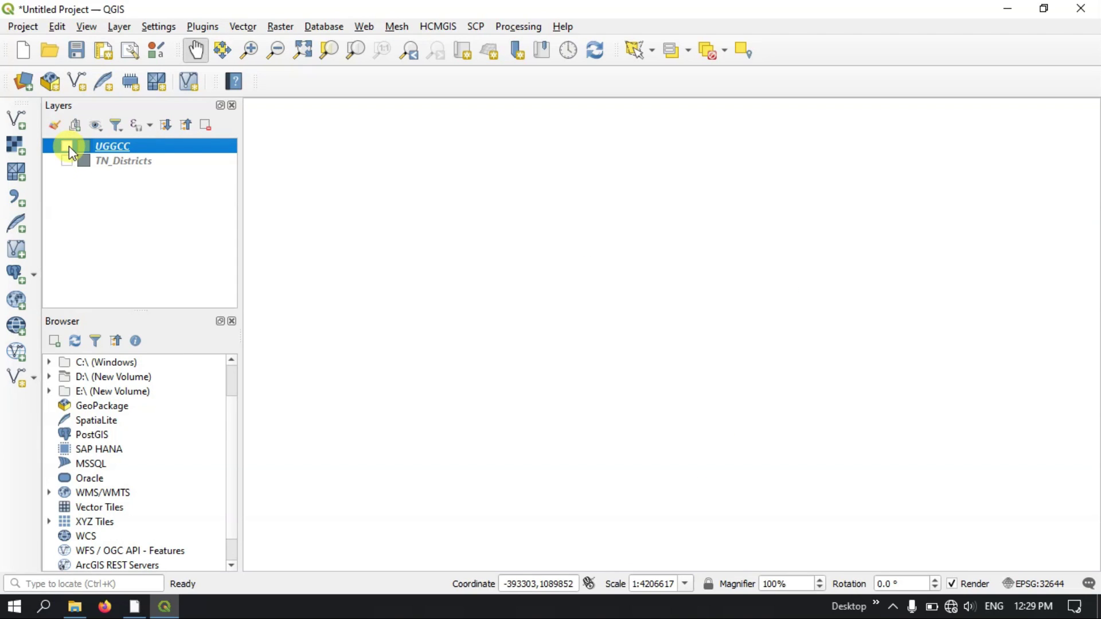
left_click(67, 146)
left_click(68, 161)
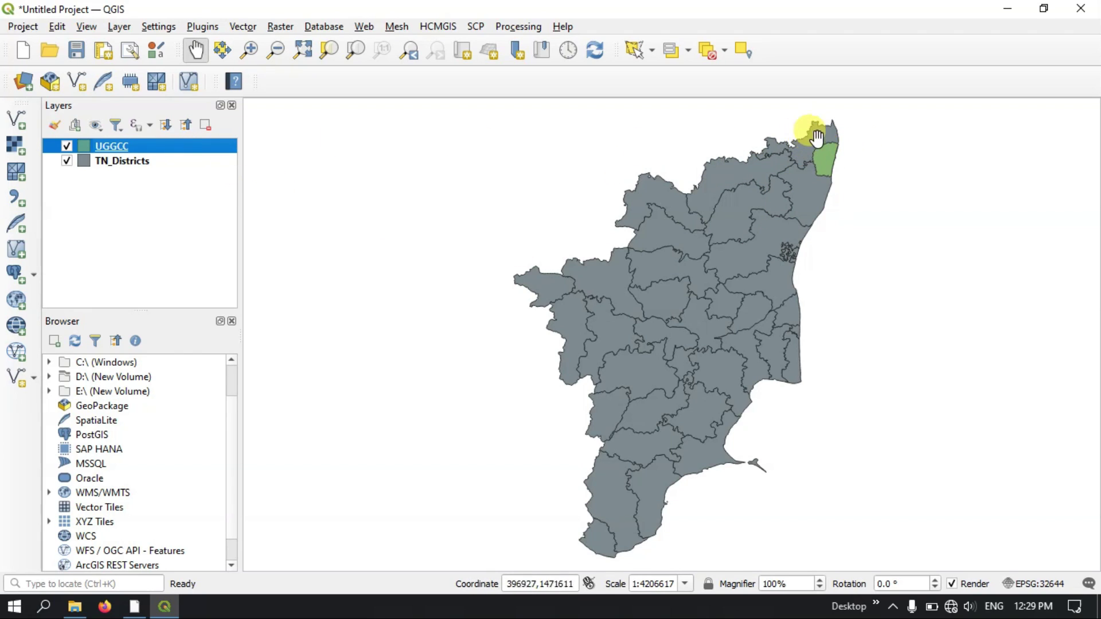
- Hide both layers again, show only UGGCC on the map, and restore the visibility of TN_Districts
left_click(67, 146)
left_click(66, 161)
left_click(67, 146)
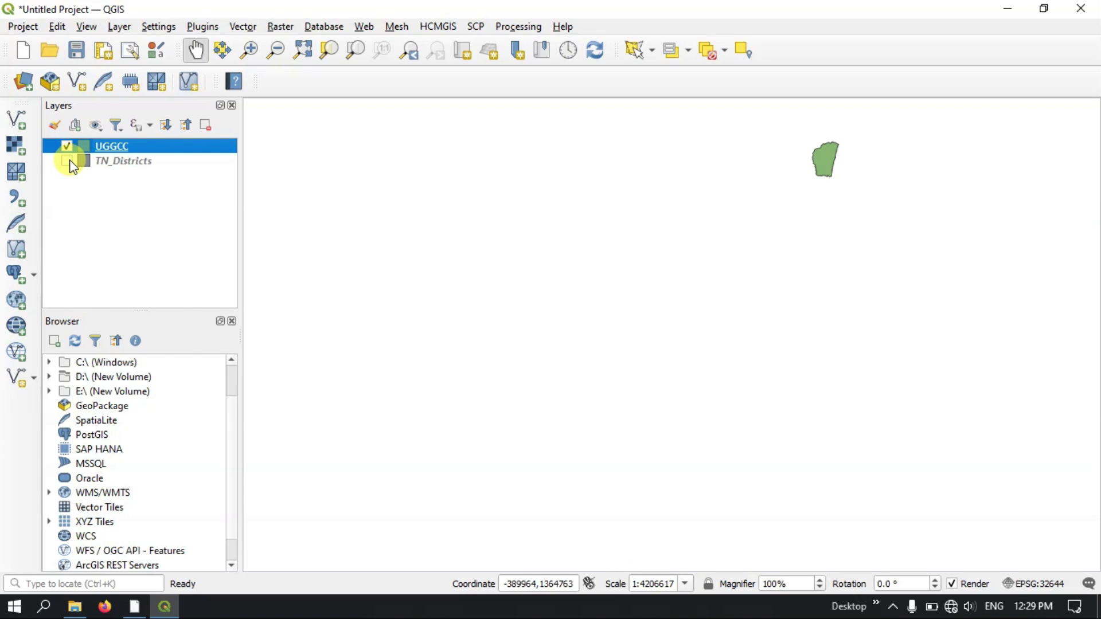
left_click(66, 161)
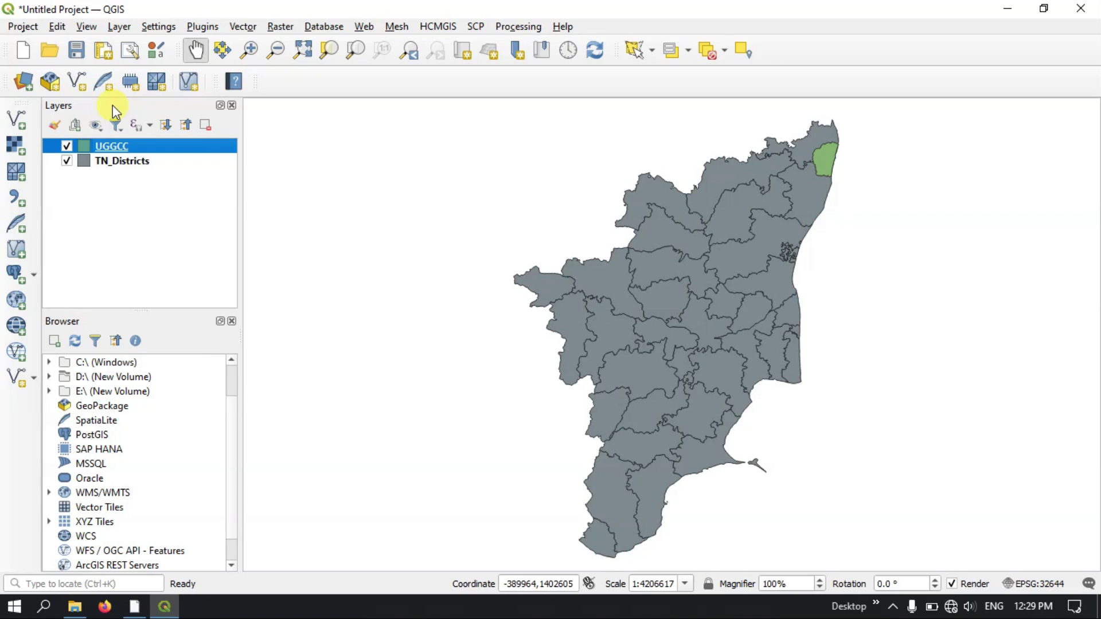
- Hide all layers at once with Hide All Layers and bring them back with Show All Layers
left_click(98, 133)
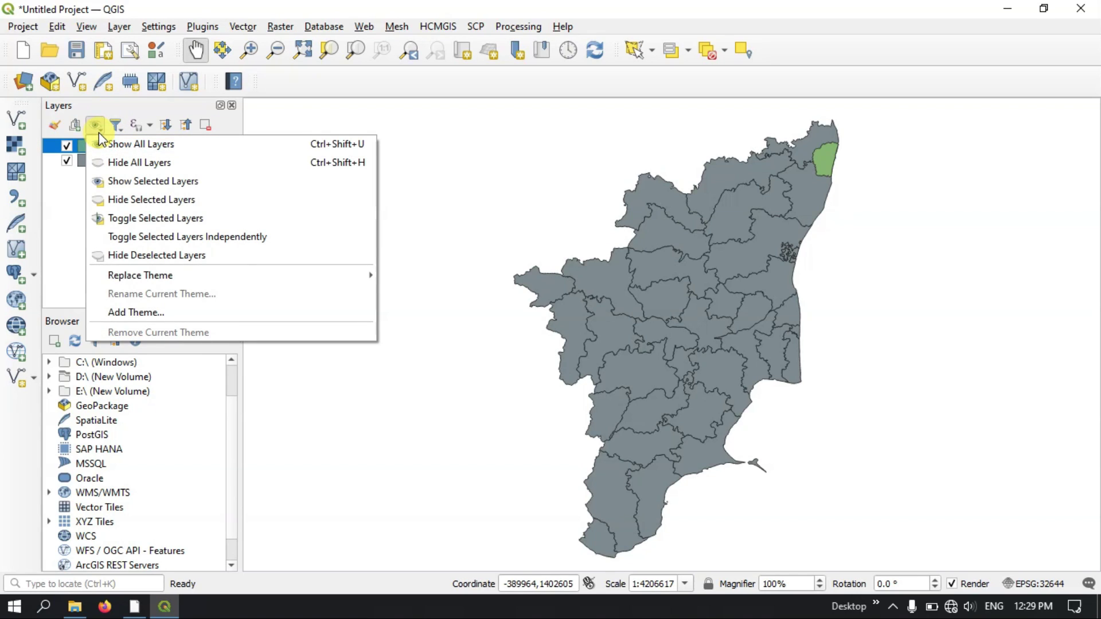
left_click(123, 164)
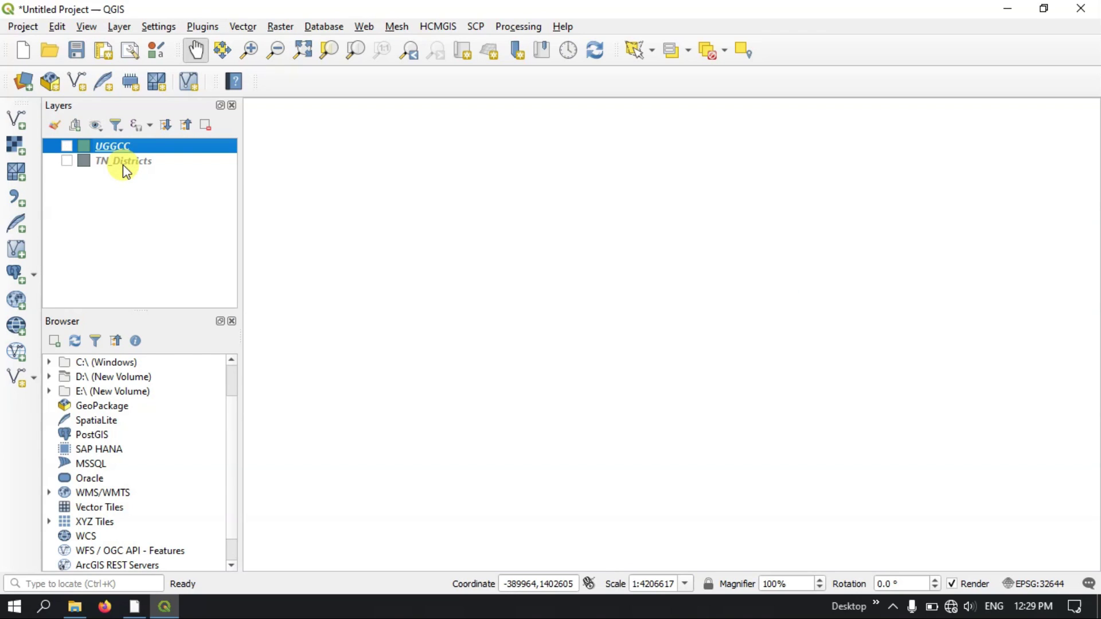
left_click(95, 125)
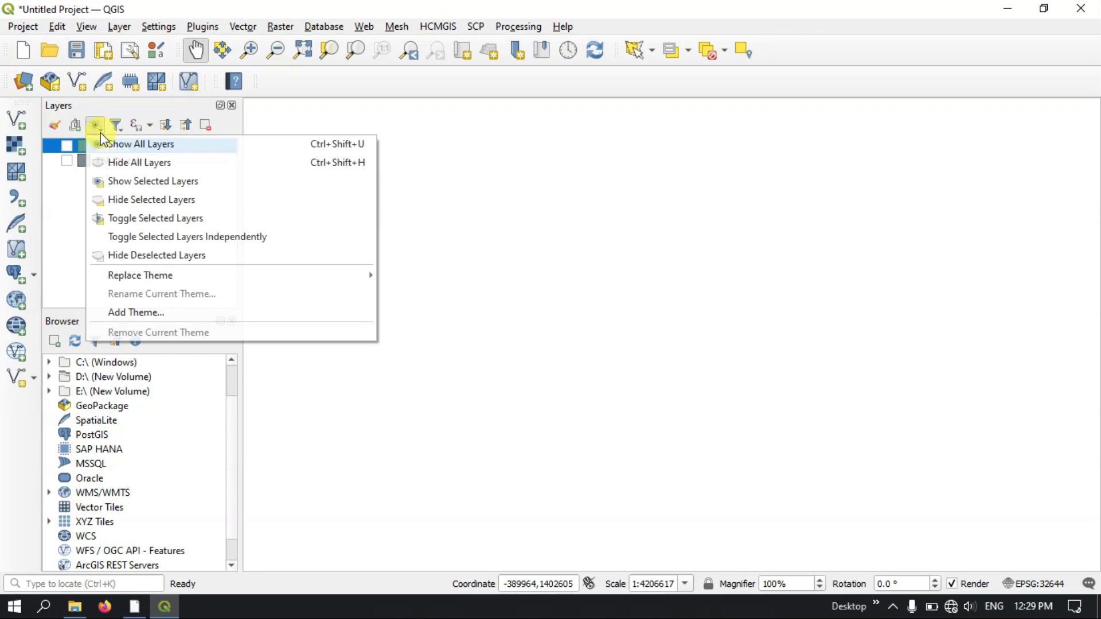
left_click(128, 150)
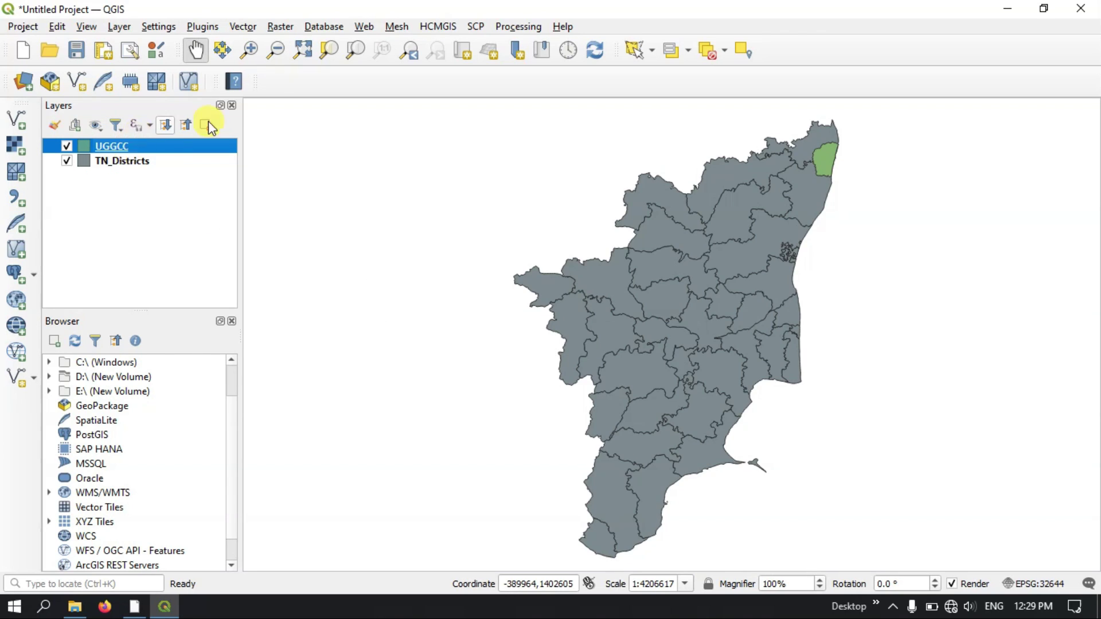
- Look through the Layers panel's legend filter options and layer visibility options, and clear the layer selection
left_click(125, 130)
left_click(119, 123)
left_click(119, 122)
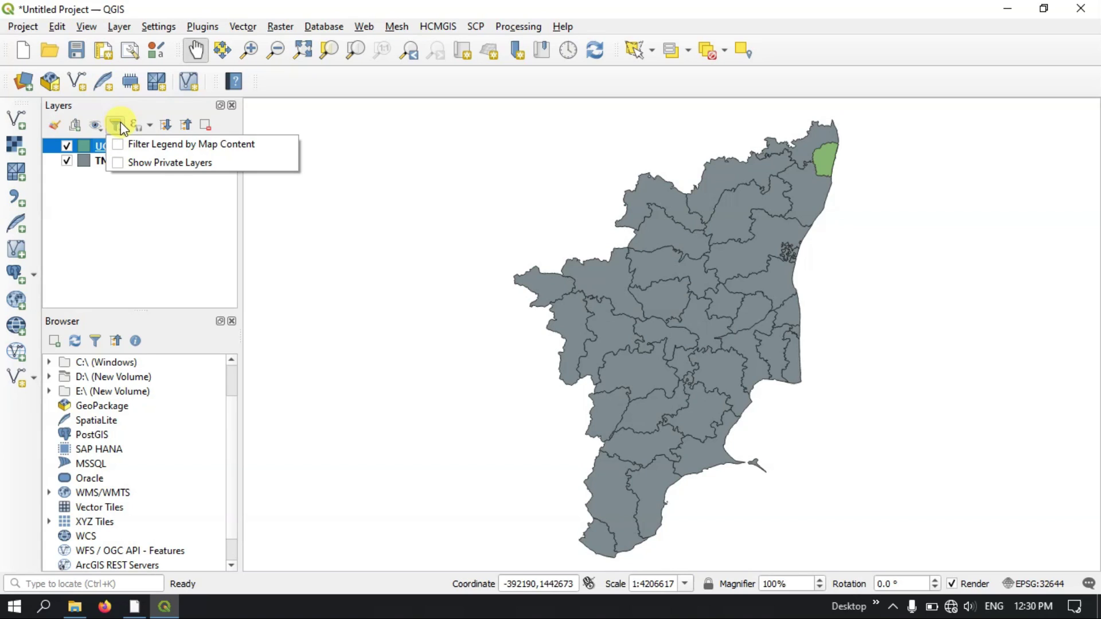
left_click(119, 123)
left_click(101, 129)
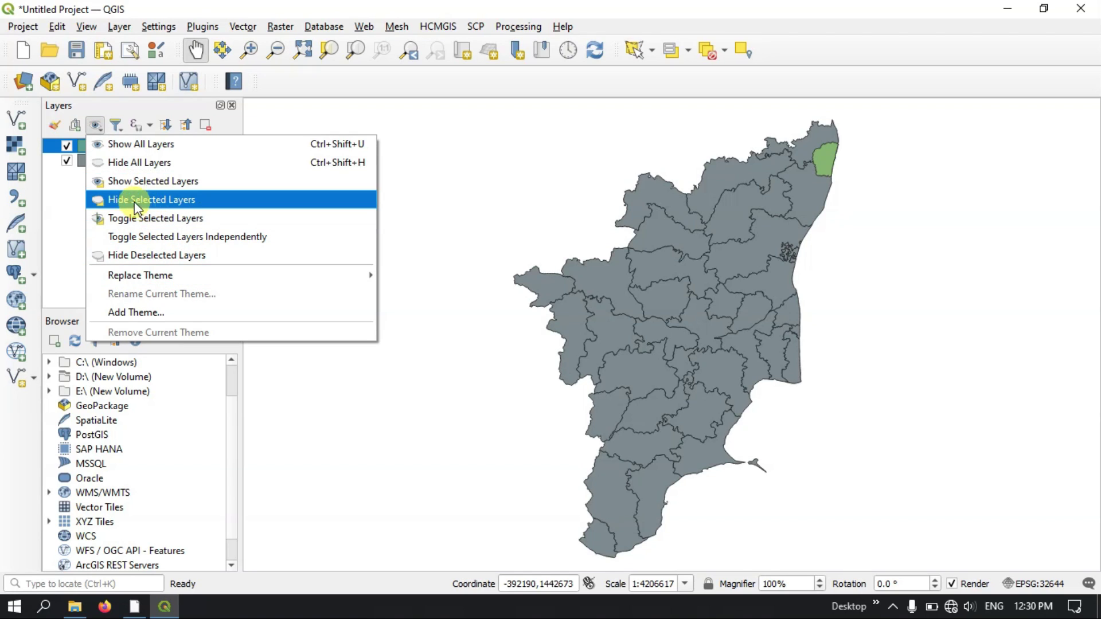
left_click(63, 198)
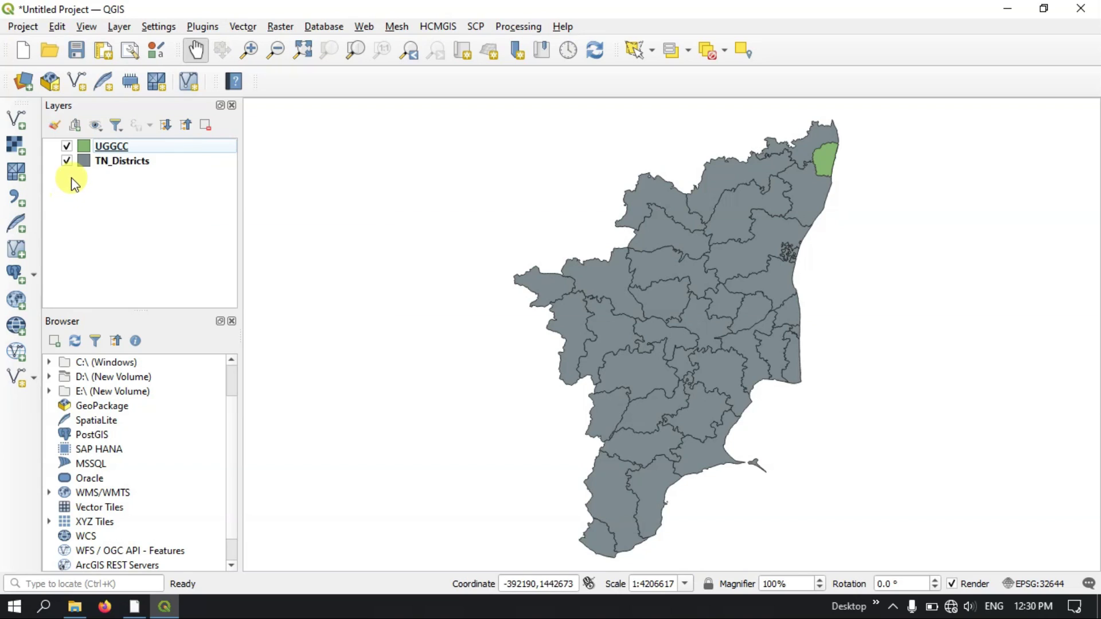
- Hide and reshow the UGGCC layer, and move it below TN_Districts and back above it in the layer order
left_click(67, 148)
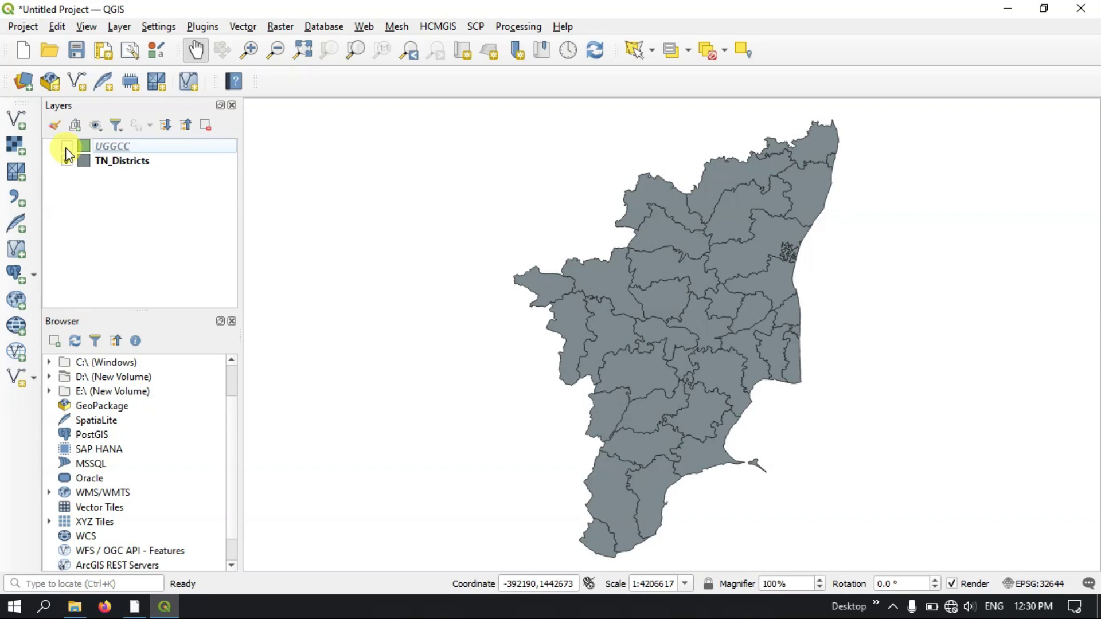
left_click(66, 146)
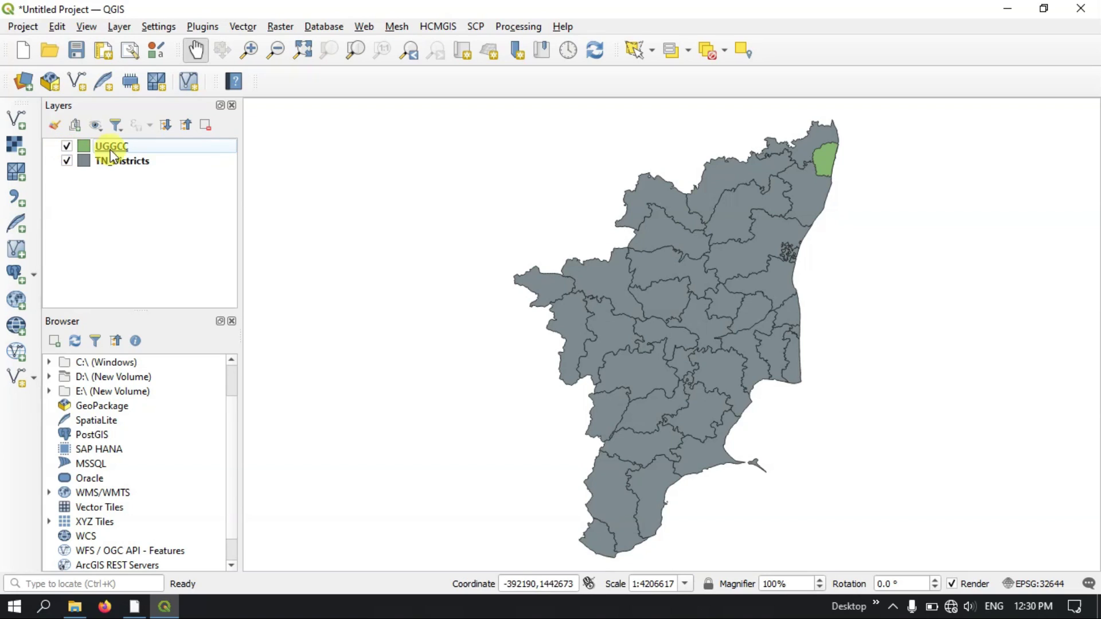
left_click_drag(111, 146, 125, 179)
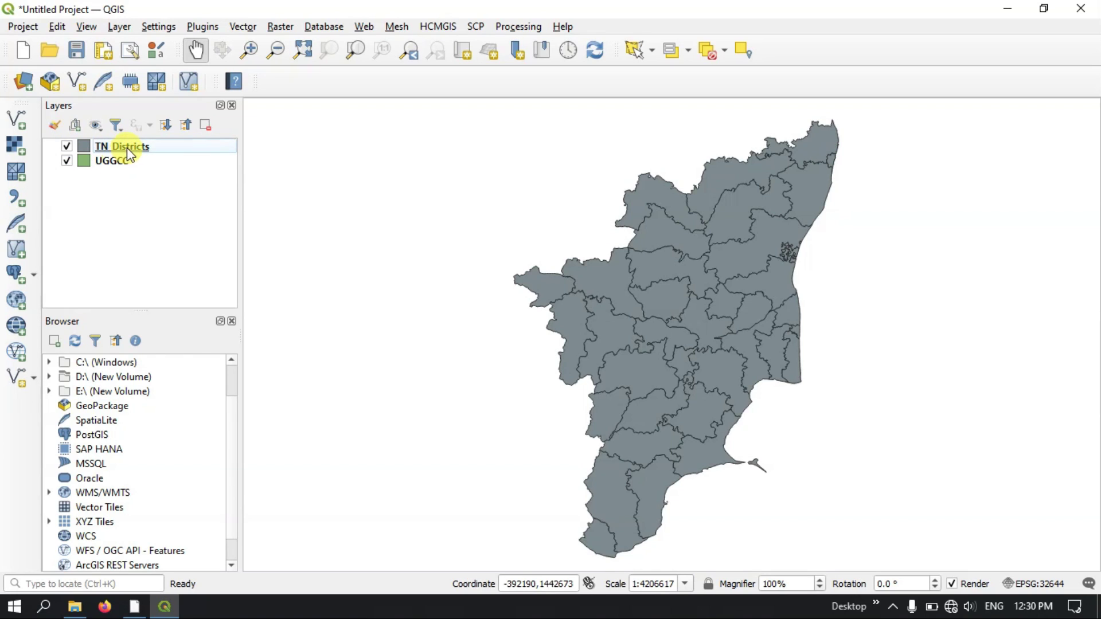
left_click(112, 162)
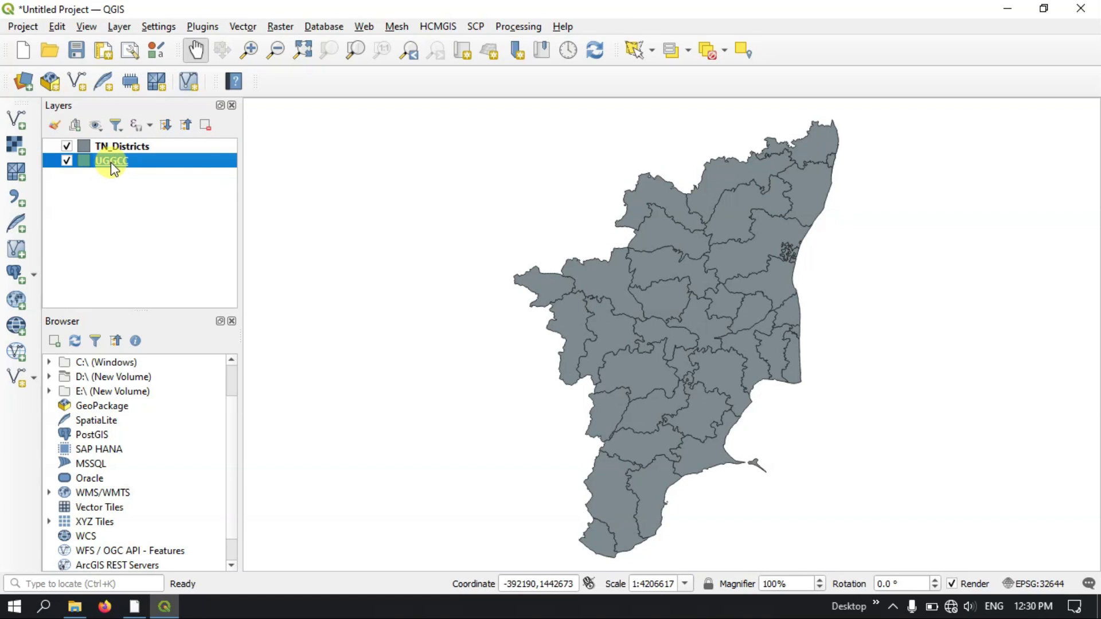
mouse_move(118, 163)
left_mouse_down()
mouse_move(120, 142)
mouse_move(119, 159)
mouse_move(112, 147)
left_mouse_up()
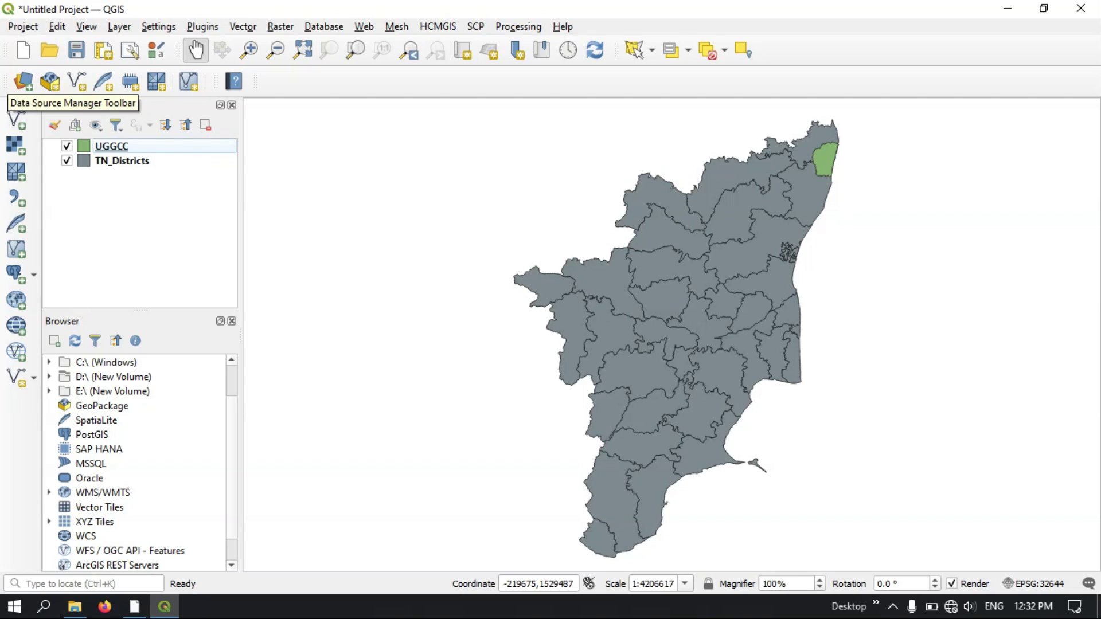
- Check the list of available panels and toolbars for the Data Source Manager Toolbar
right_click(806, 46)
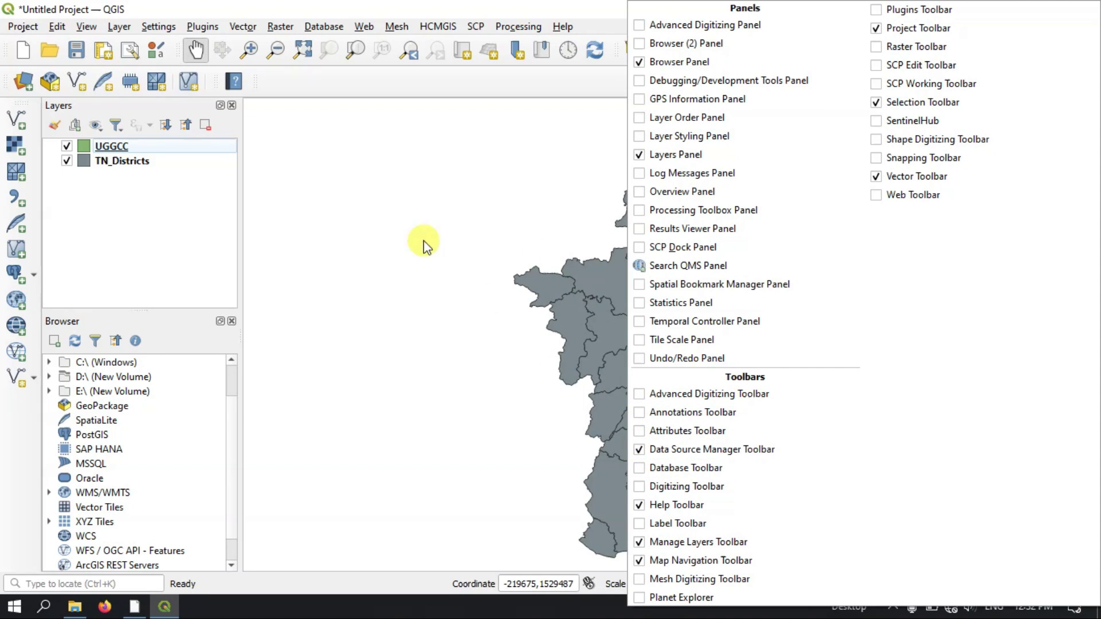
left_click(175, 102)
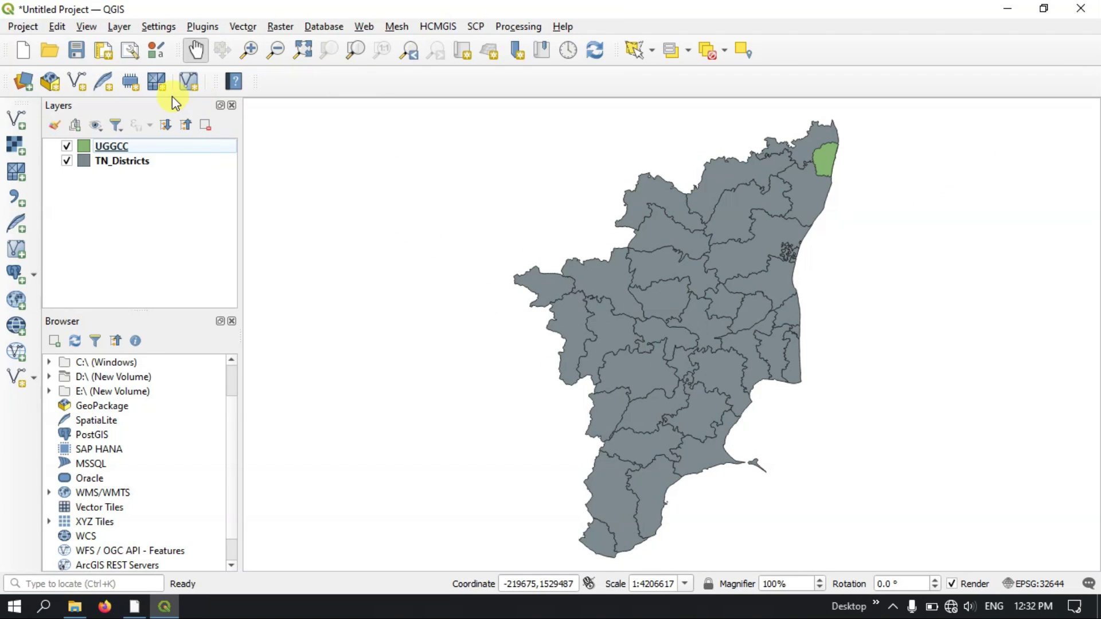
- Add the shapefile D:\Videos\Data\India_States\India_States.shp to the project as a vector layer through the Data Source Manager
left_click(19, 83)
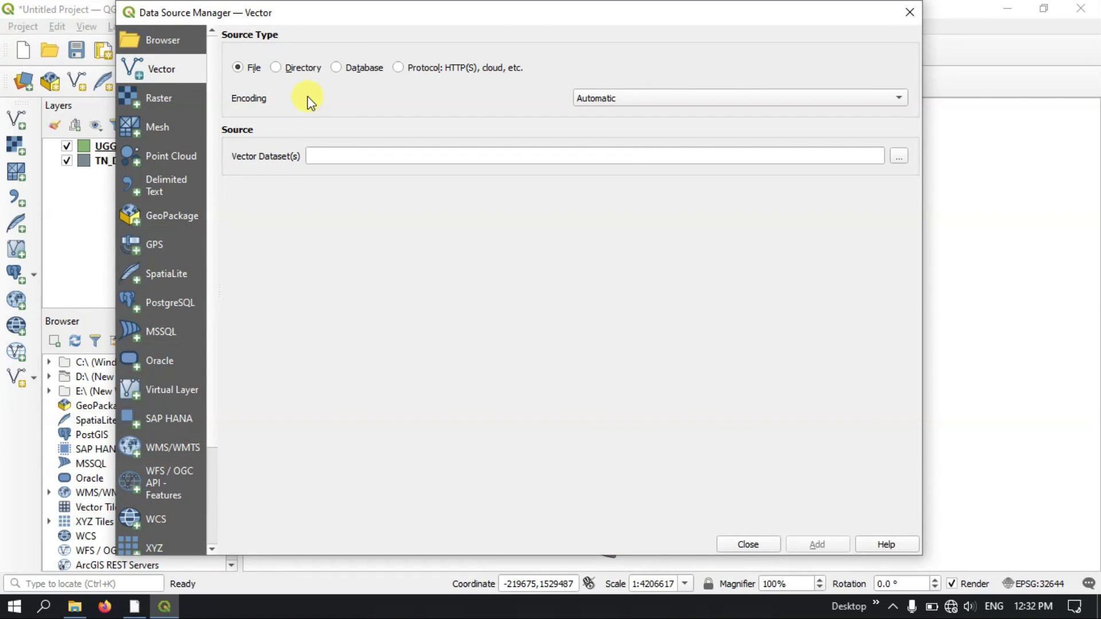
left_click(898, 156)
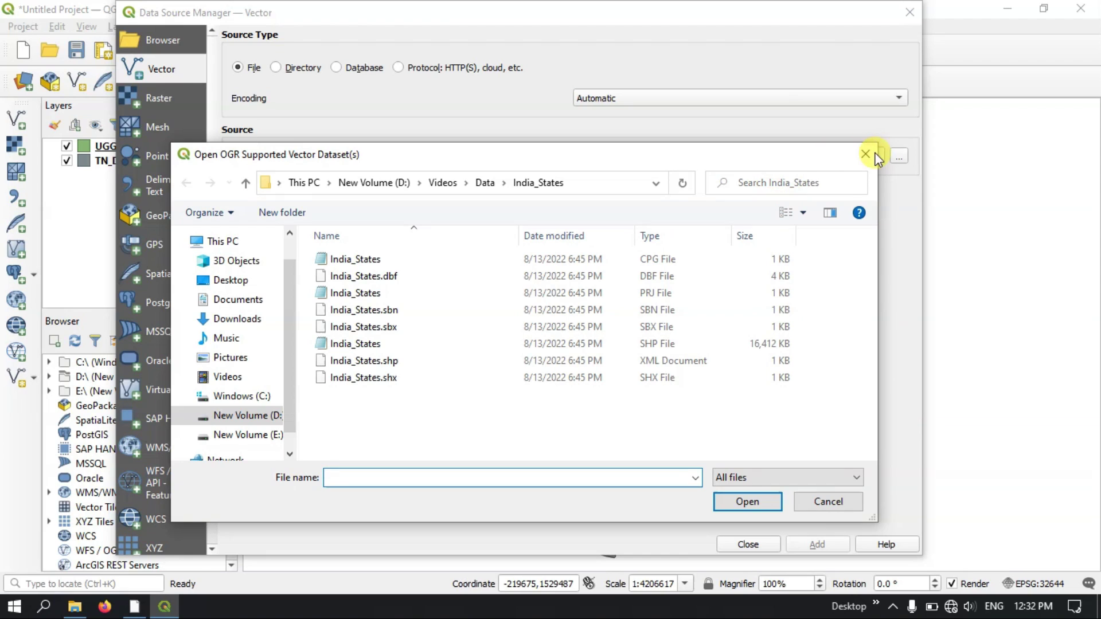
left_click(872, 155)
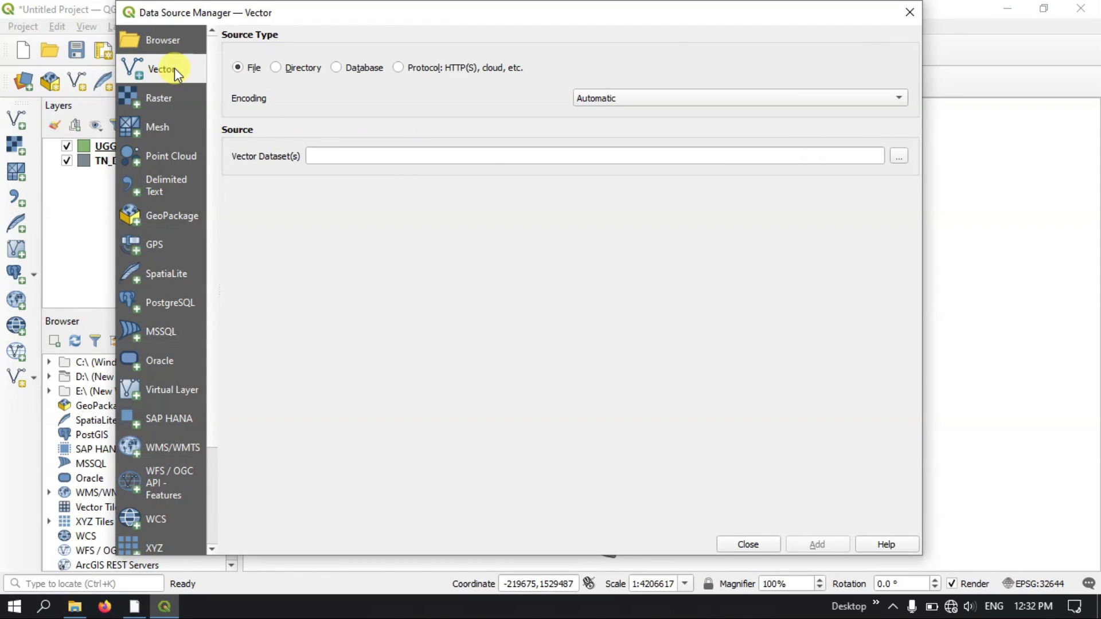
left_click(899, 156)
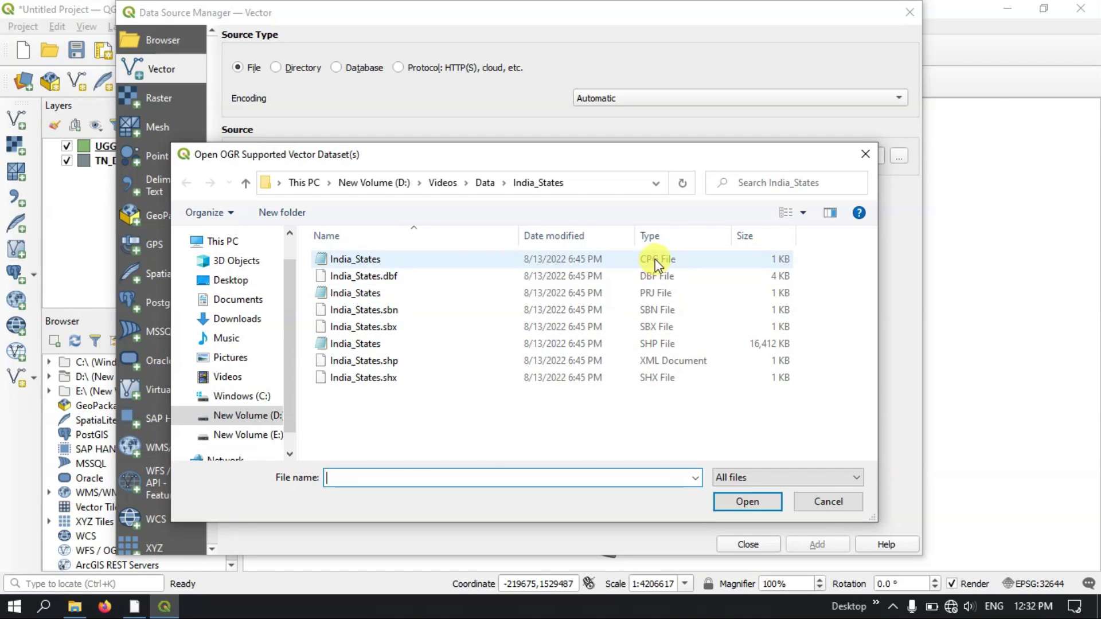
left_click(665, 346)
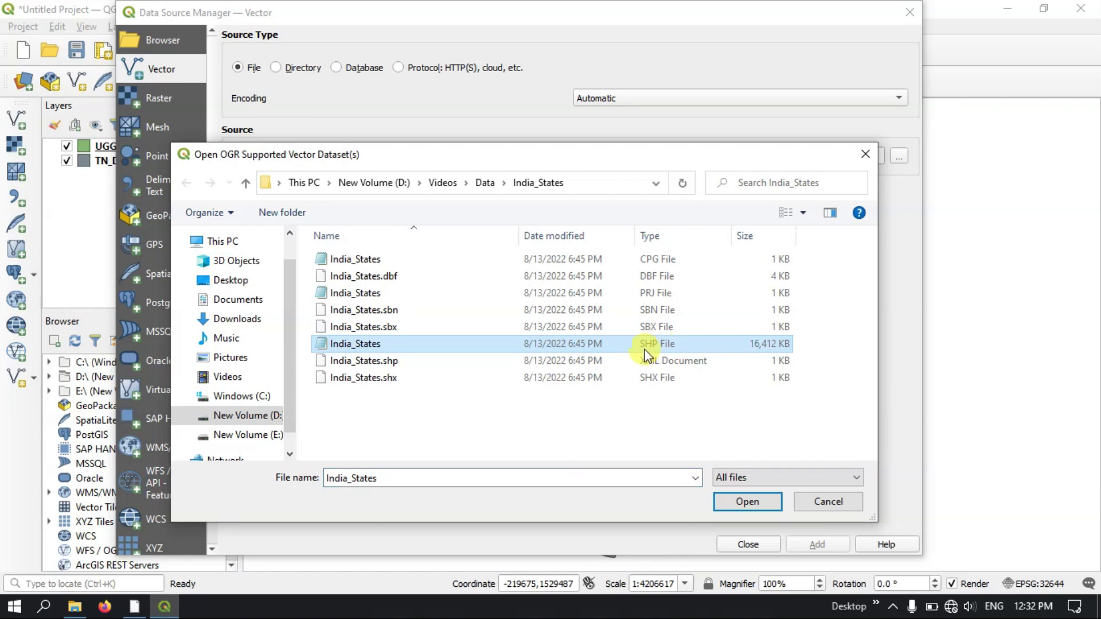
left_click(745, 501)
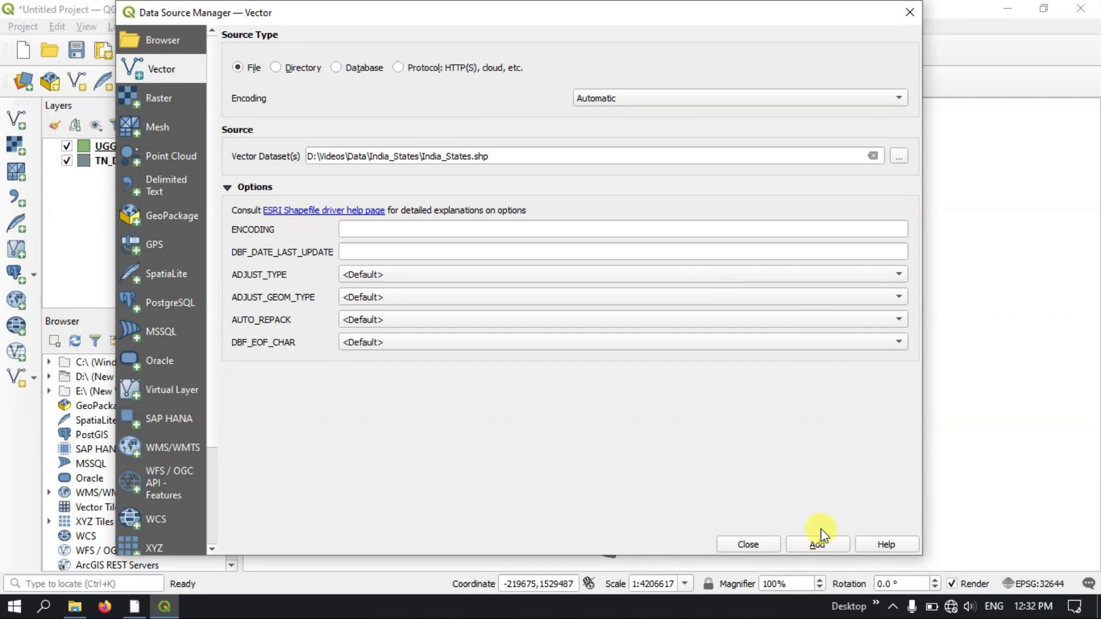
left_click(826, 546)
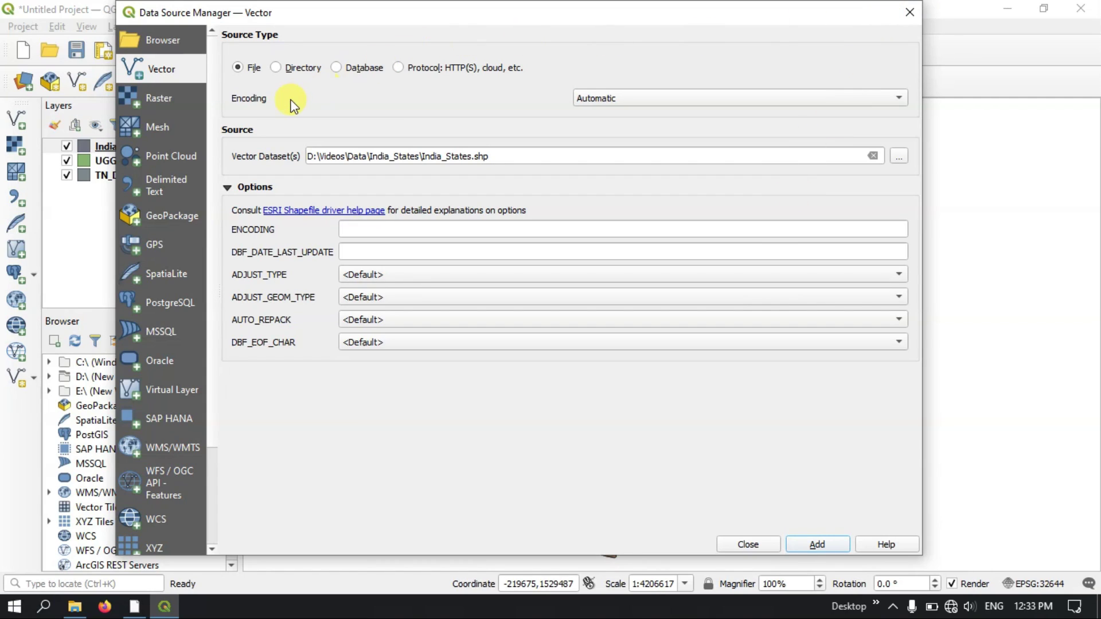
- Look at the raster source options and the raster dataset file browser, and close the Data Source Manager without adding anything
left_click(173, 102)
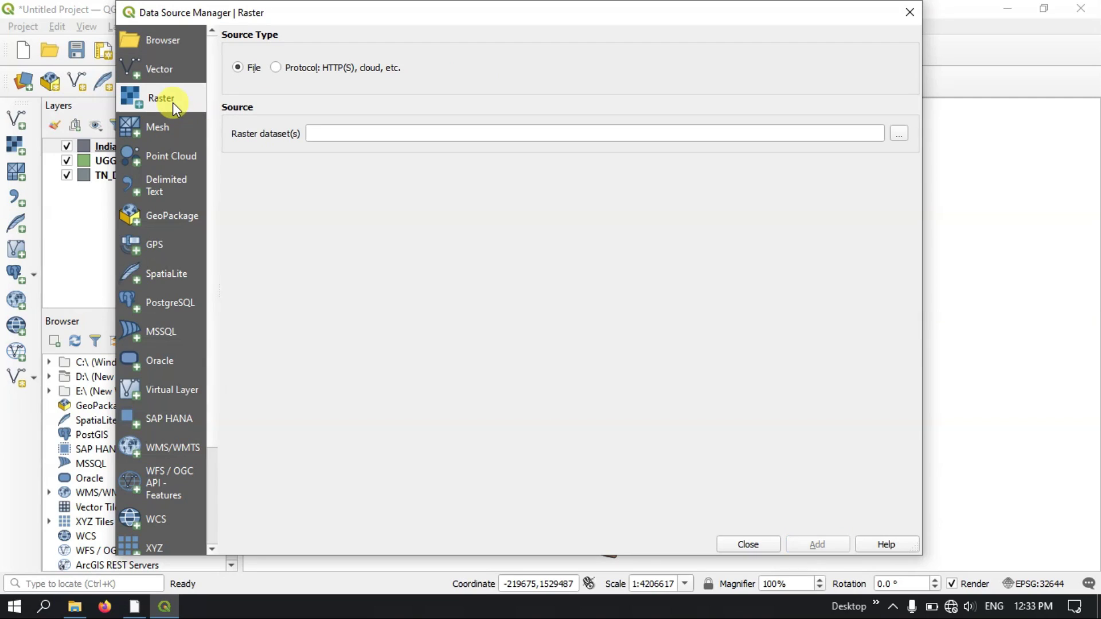
left_click(899, 134)
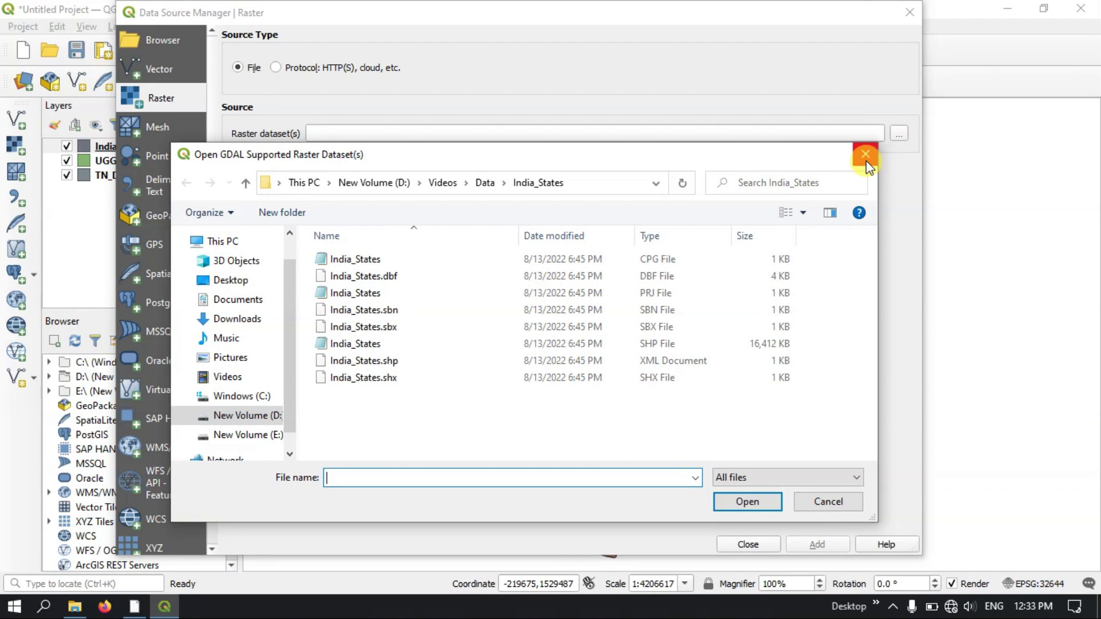
left_click(866, 162)
left_click(903, 11)
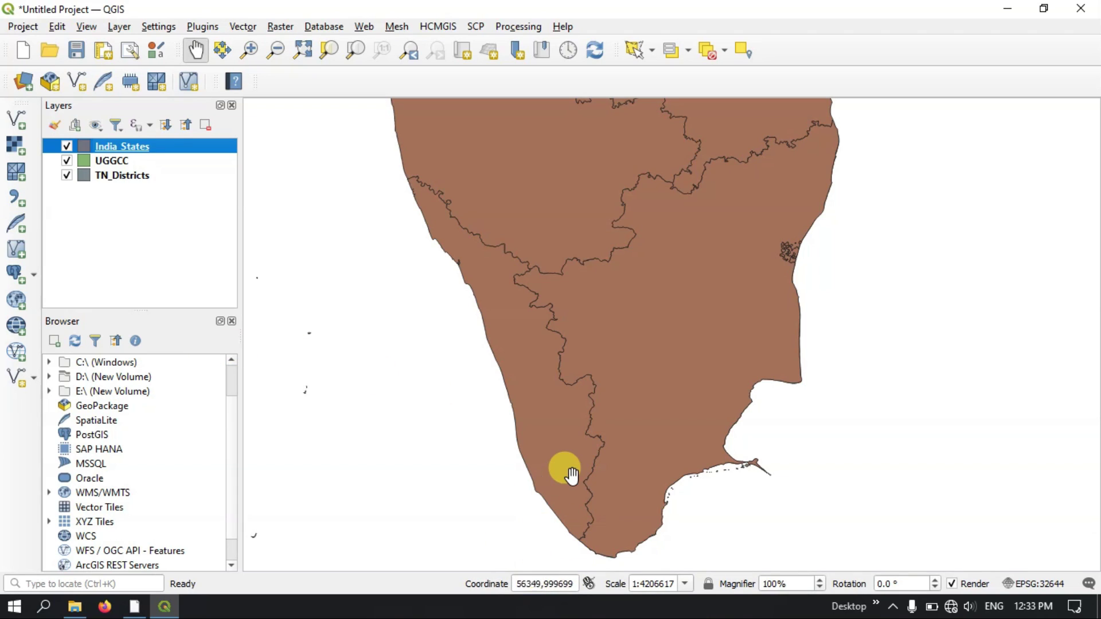
- Hide the India_States layer, and copy the map coordinate readout for a point near the TN_Districts coast
left_click(67, 147)
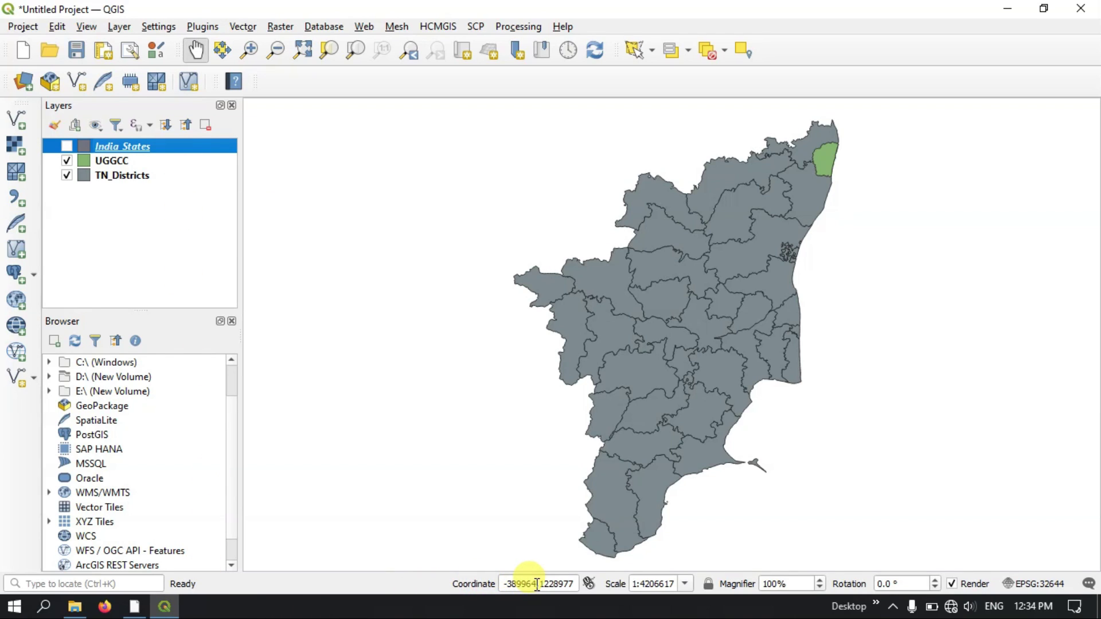
scroll(729, 300, "up", 3)
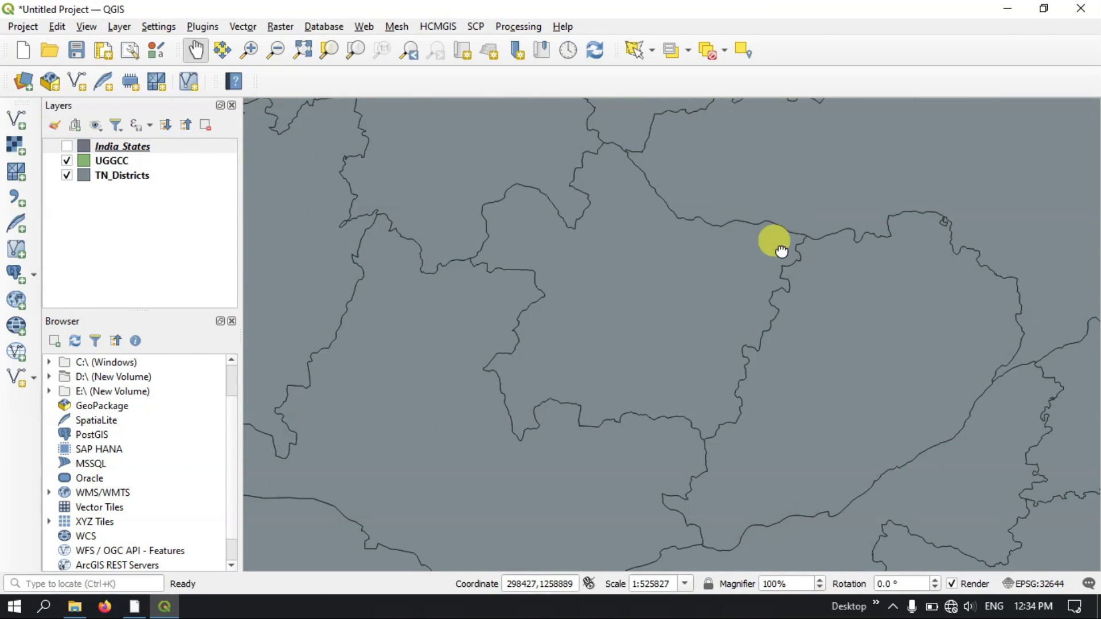
left_click_drag(781, 250, 535, 342)
left_click_drag(875, 327, 511, 371)
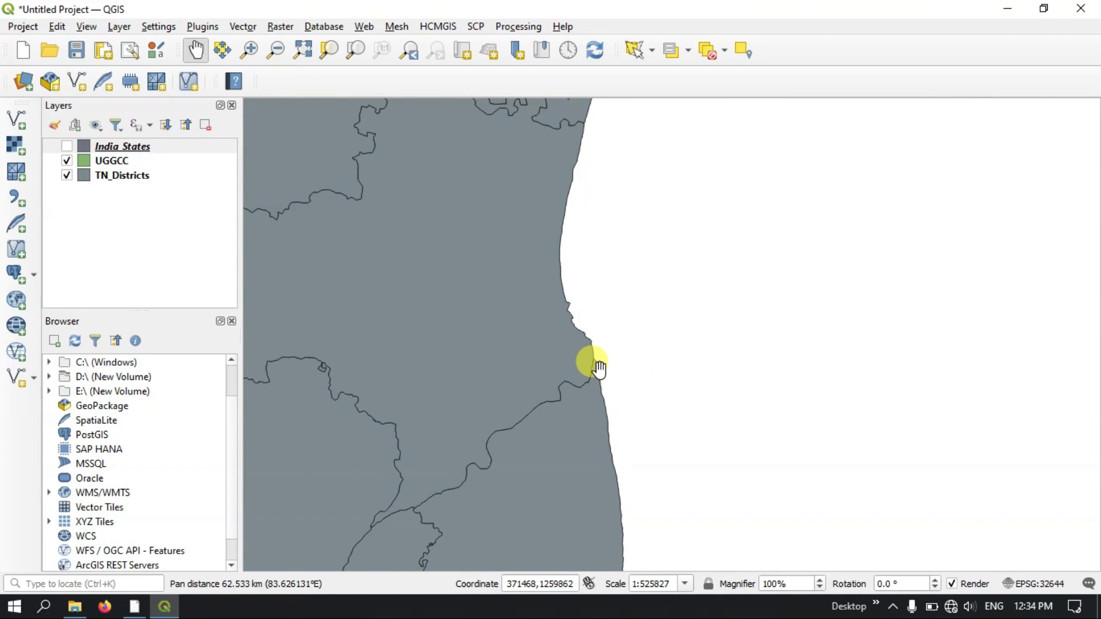
scroll(596, 367, "up", 1)
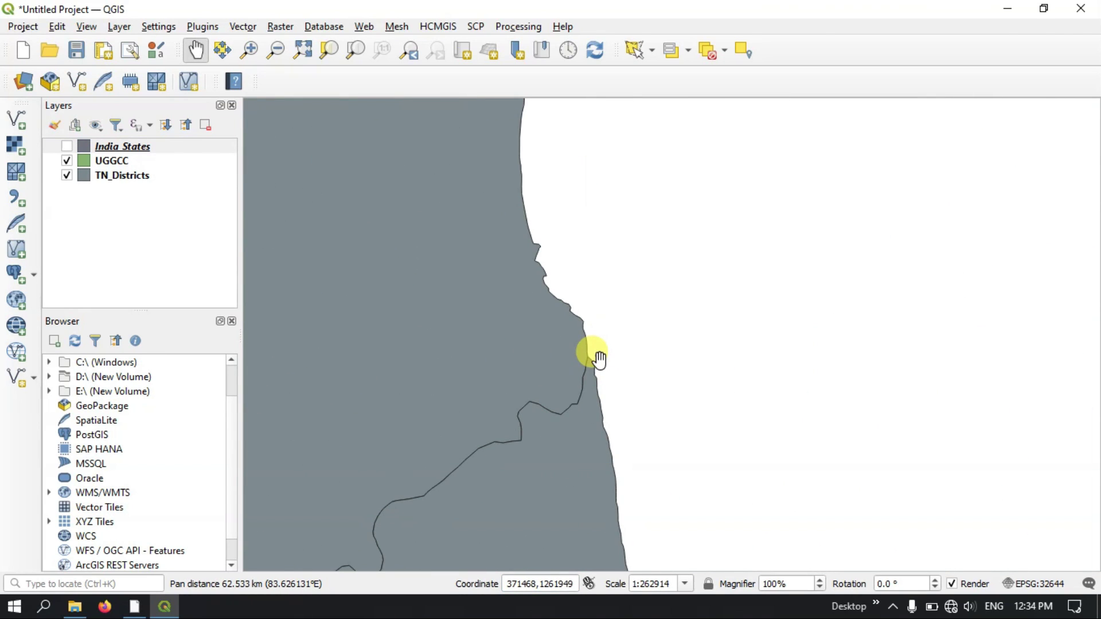
left_click_drag(538, 386, 552, 582)
right_click(558, 583)
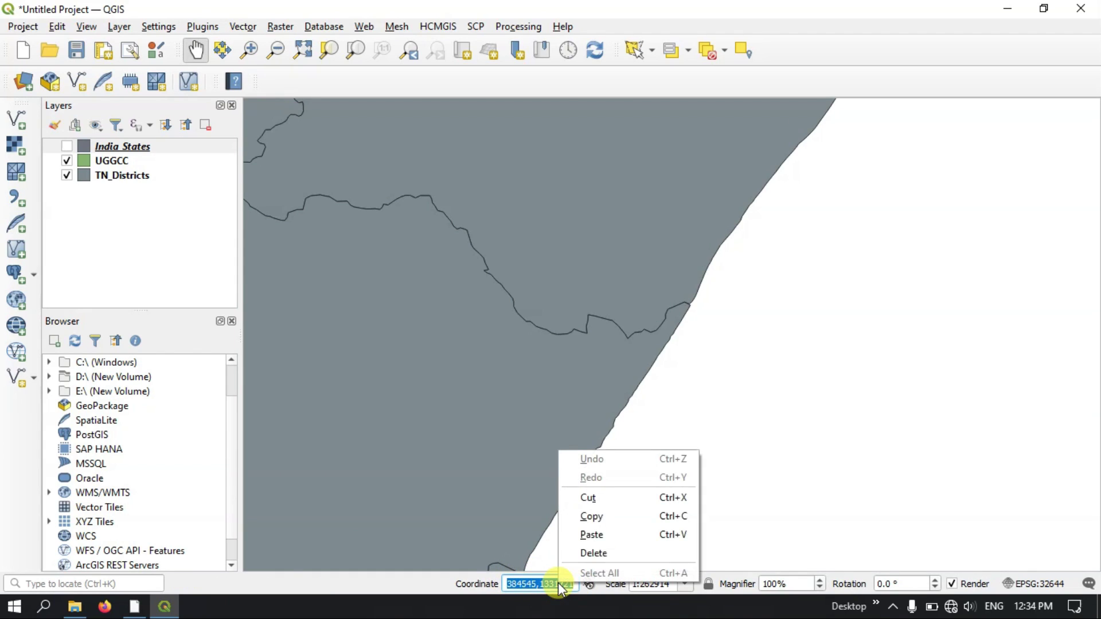
left_click(591, 517)
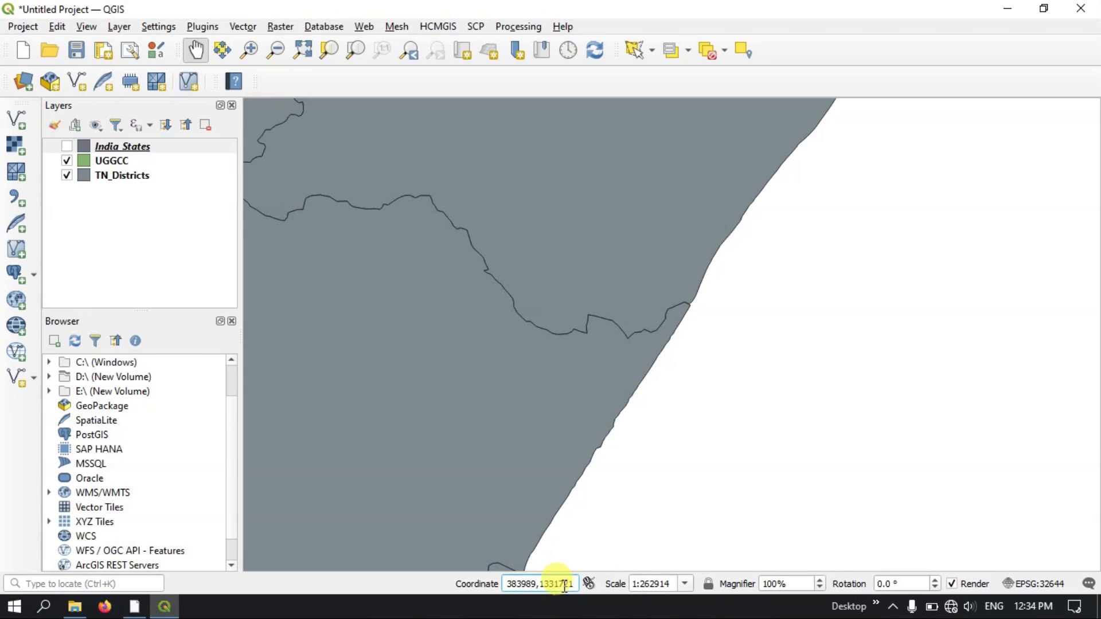
- Follow the coast to the UGGCC layer and set the map scale to 1:1000000
left_click_drag(618, 348, 576, 443)
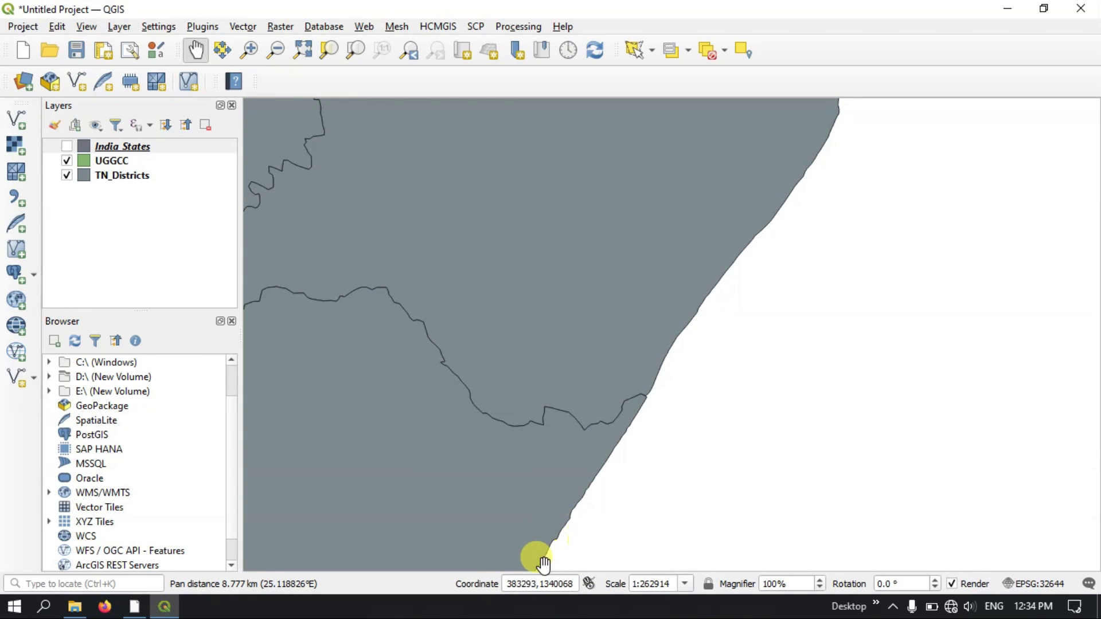
left_click_drag(596, 389, 566, 496)
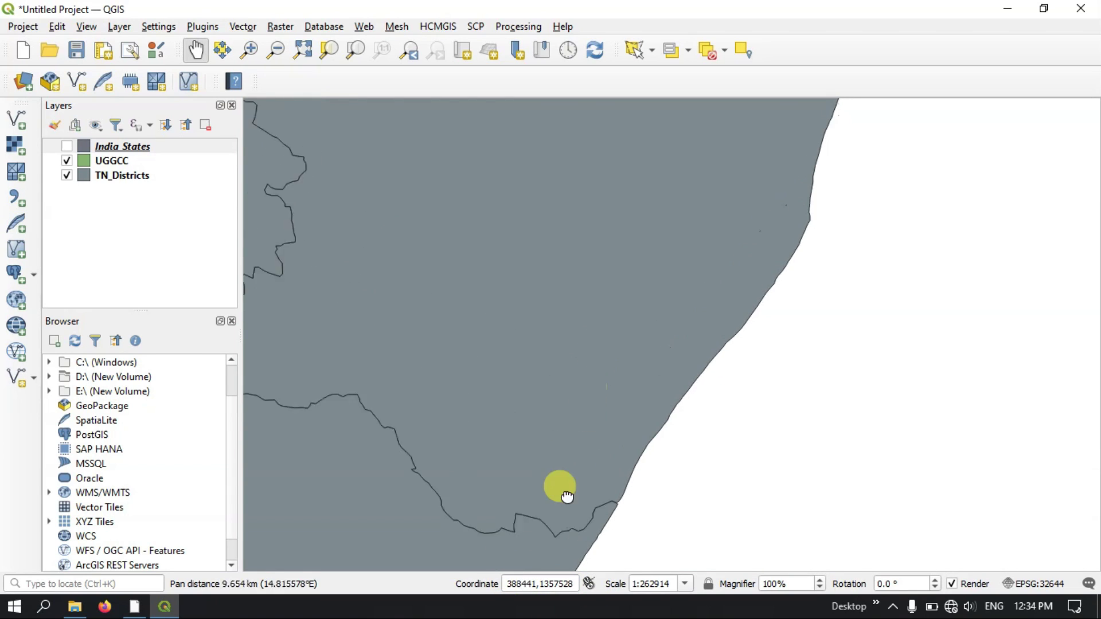
left_click_drag(766, 221, 700, 474)
left_click_drag(793, 263, 690, 459)
left_click_drag(681, 338, 646, 481)
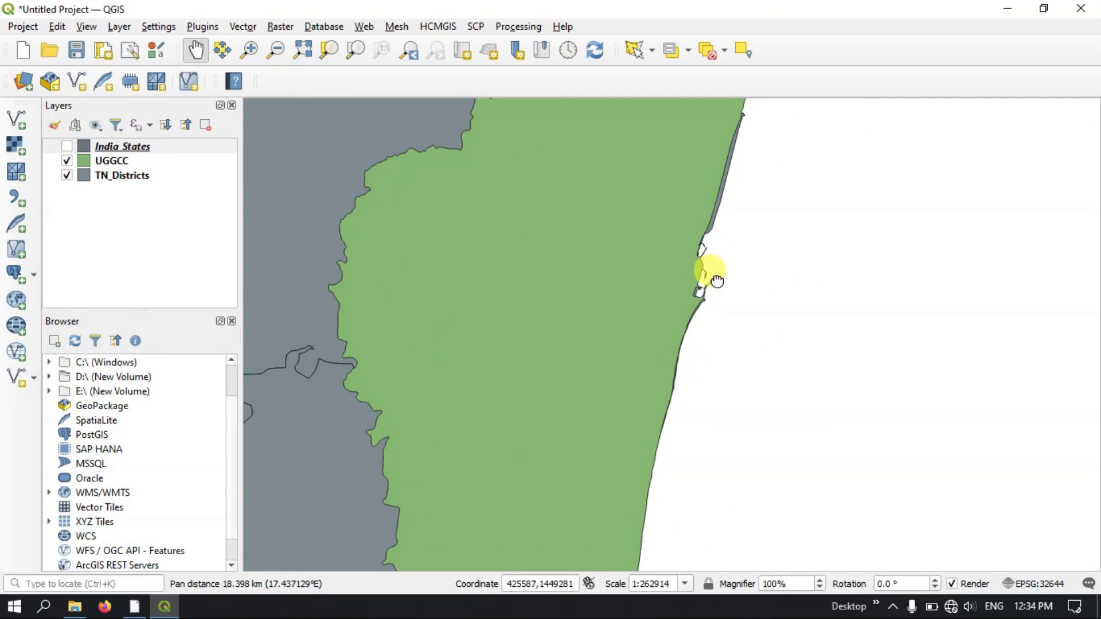
left_click_drag(716, 281, 699, 328)
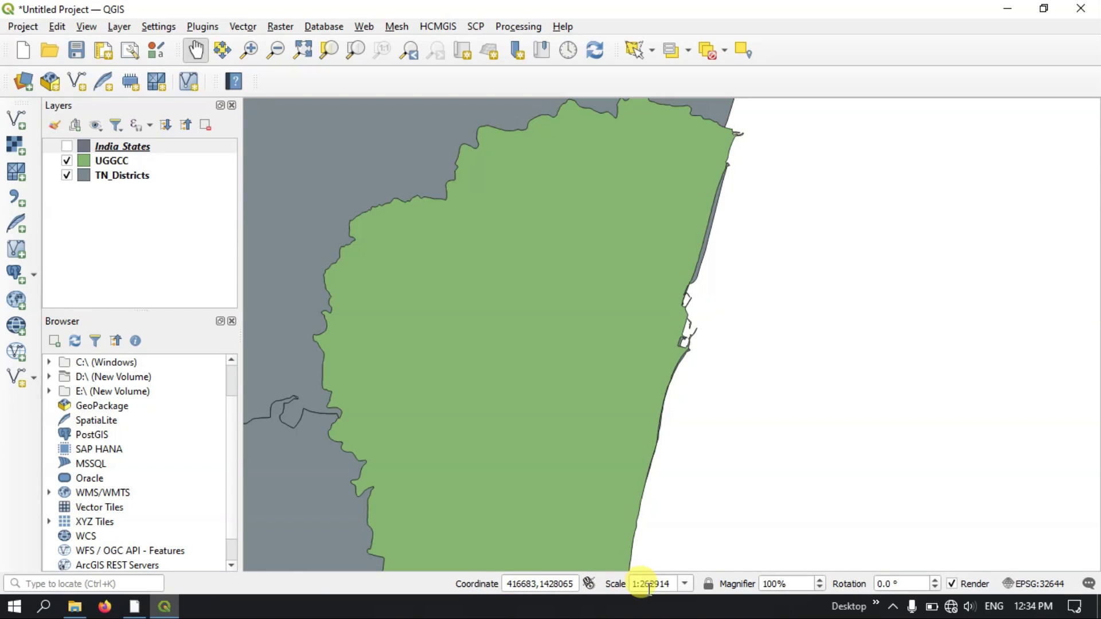
left_click(687, 580)
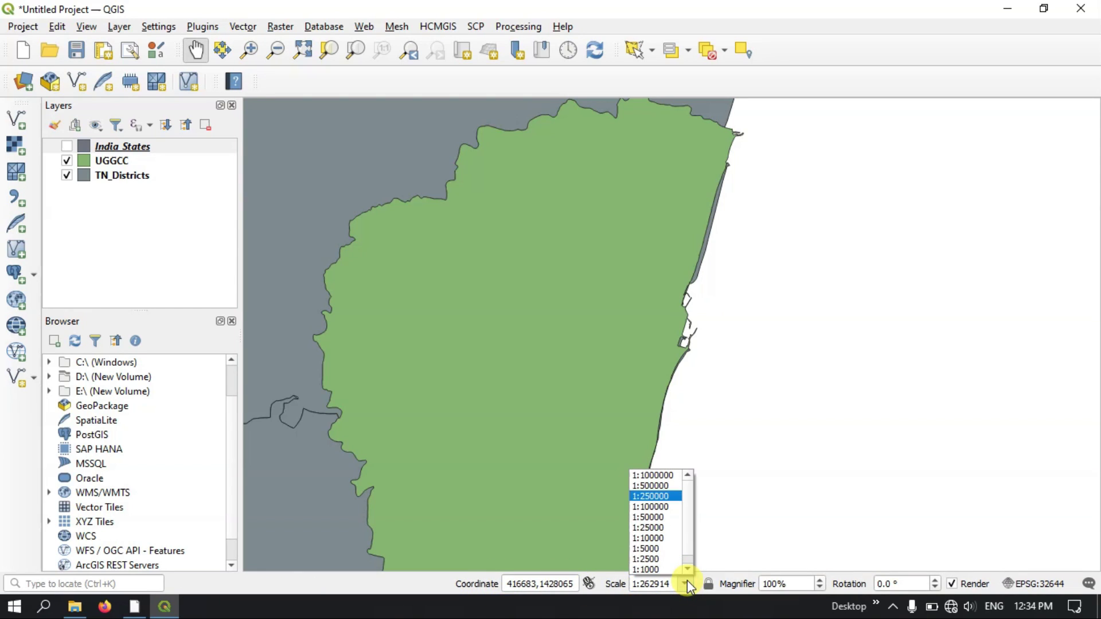
left_click(668, 475)
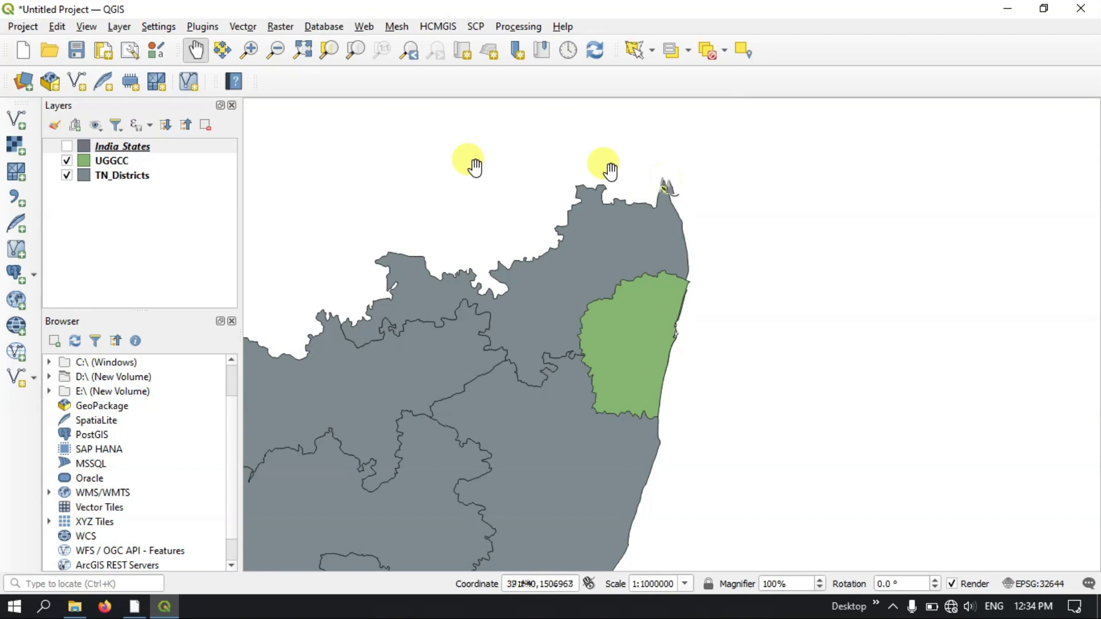
- Set the map scale to 1:1000, inspect the UGGCC coast, and set the scale back to 1:1000000
left_click(684, 583)
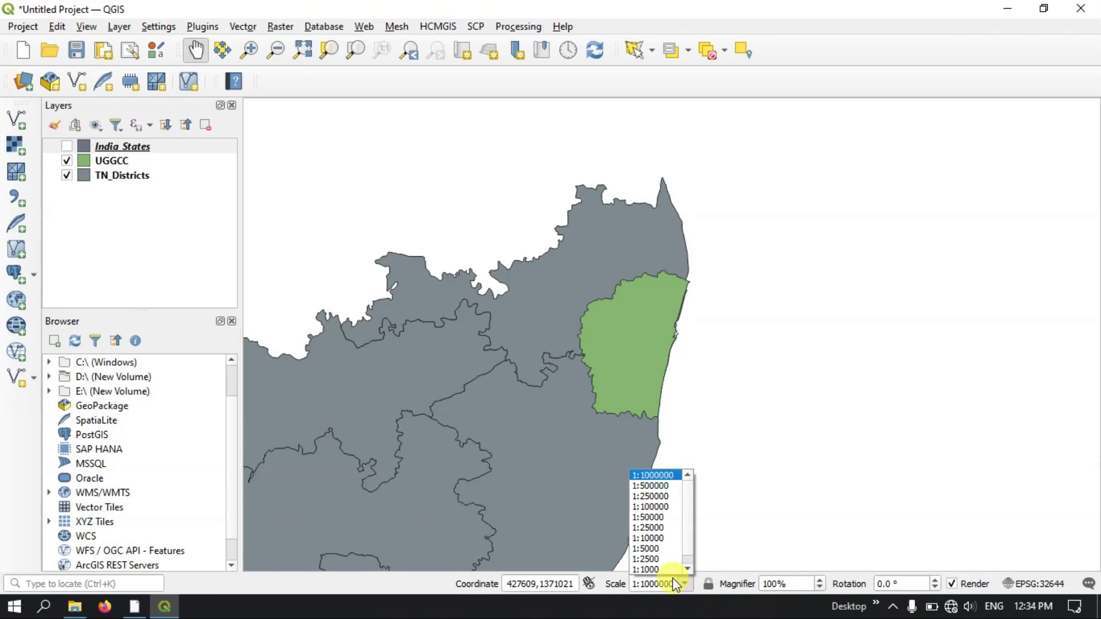
left_click(657, 569)
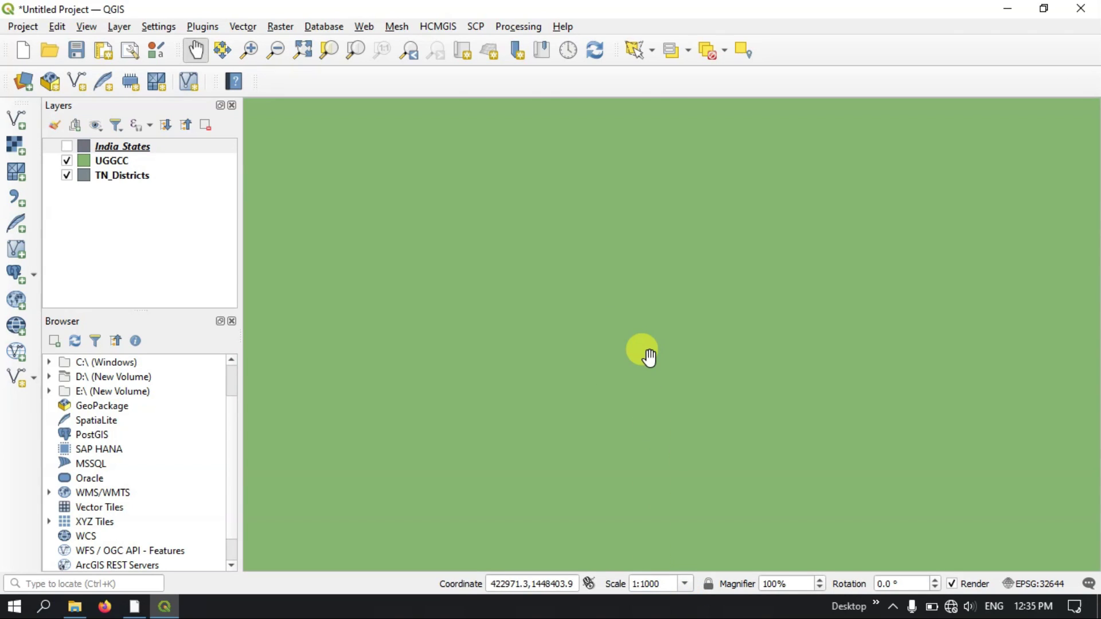
scroll(649, 356, "down", 4)
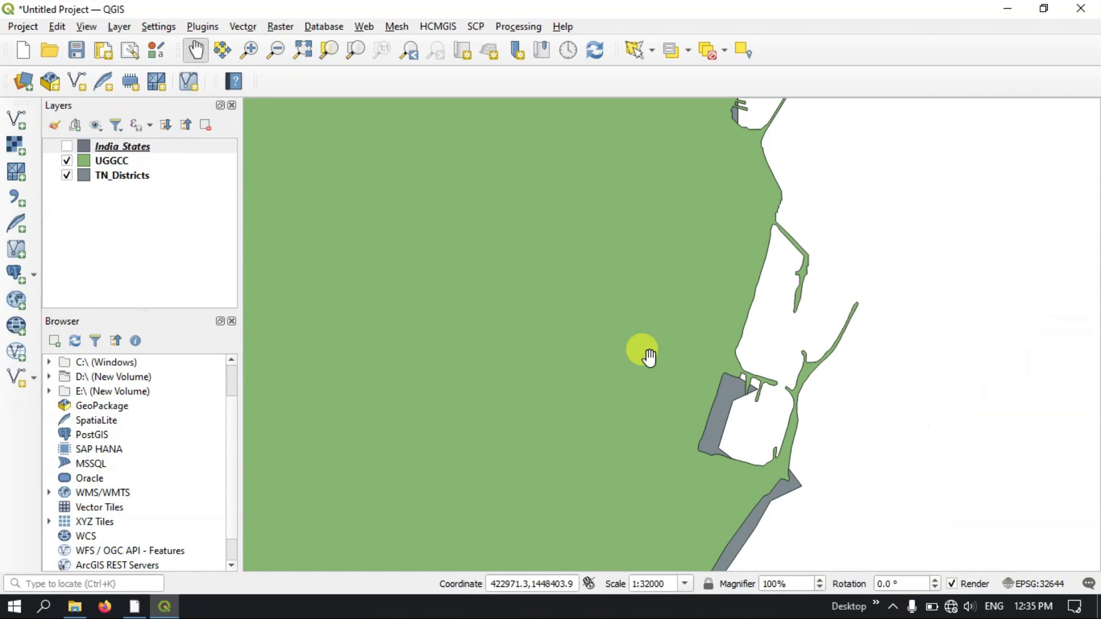
scroll(649, 357, "down", 3)
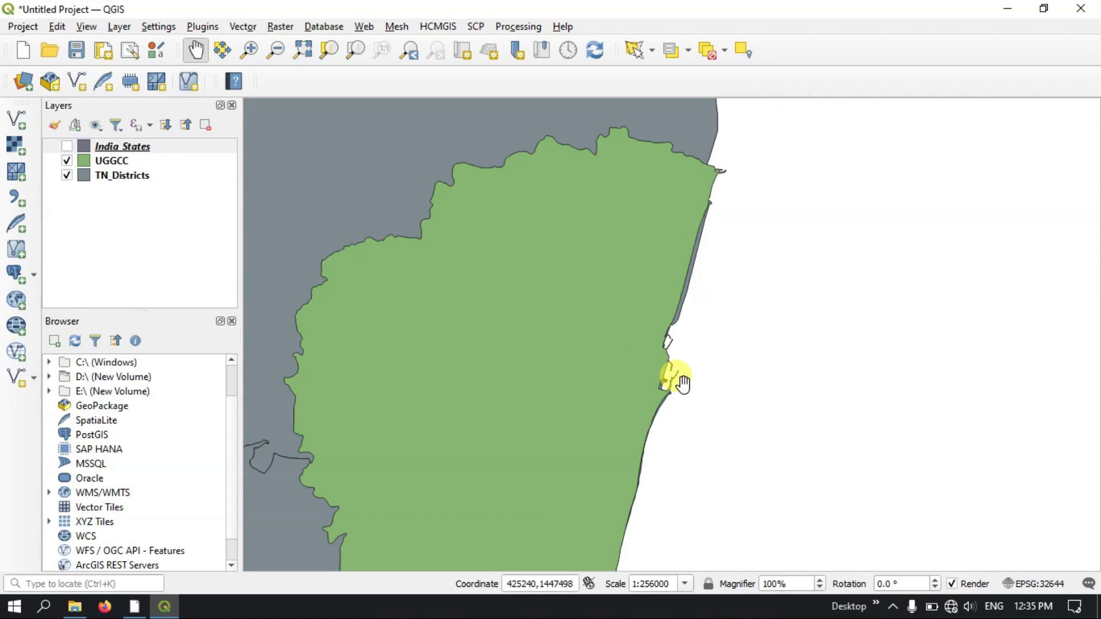
scroll(682, 377, "up", 2)
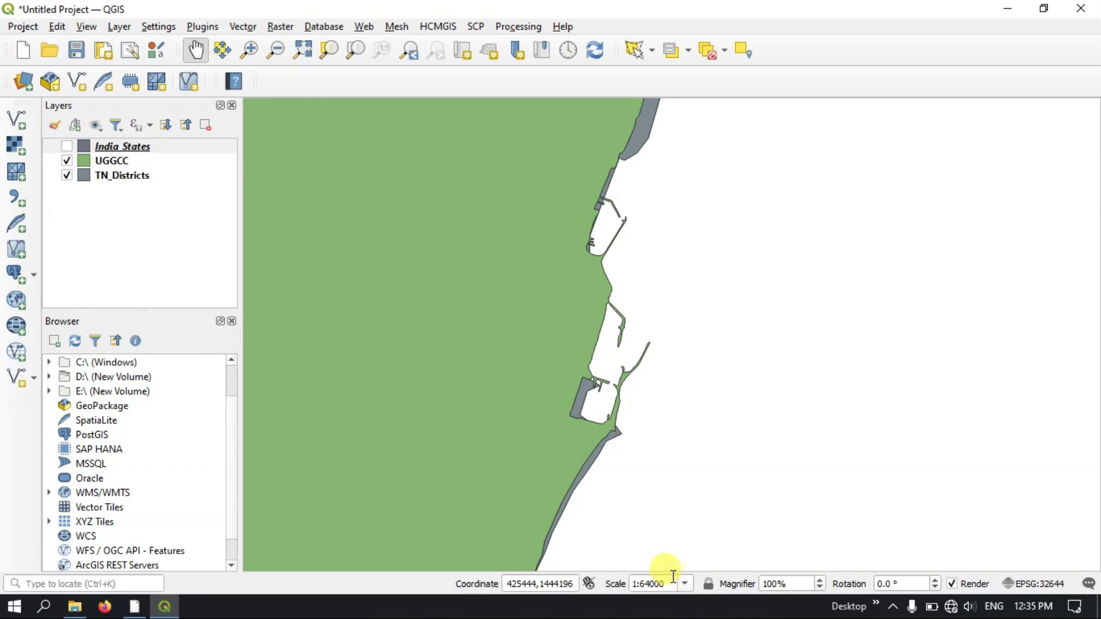
left_click(689, 581)
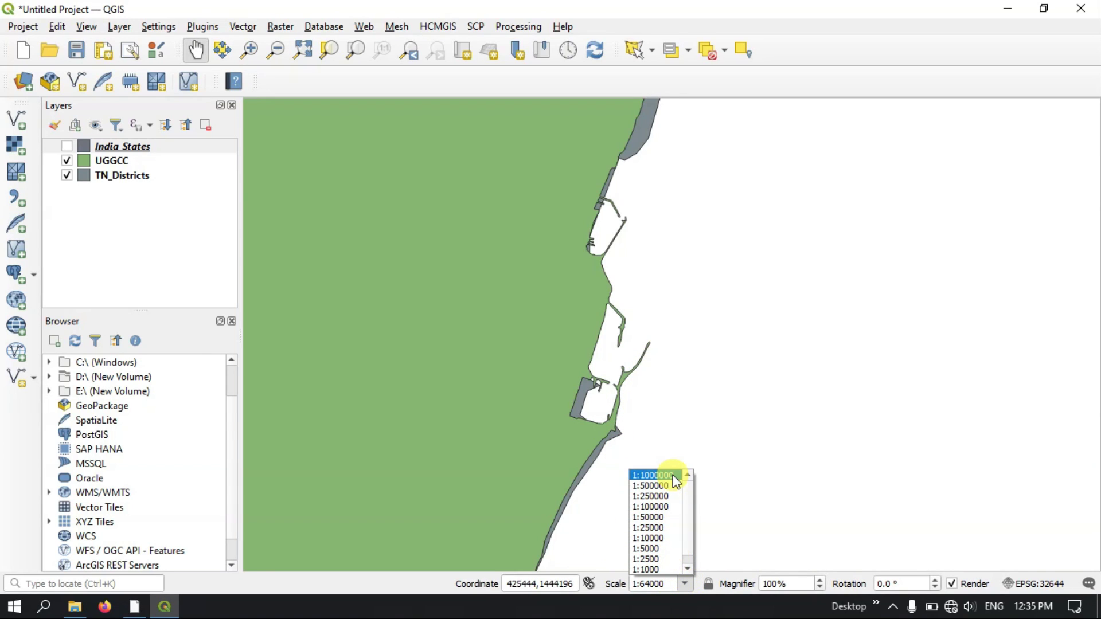
left_click(653, 476)
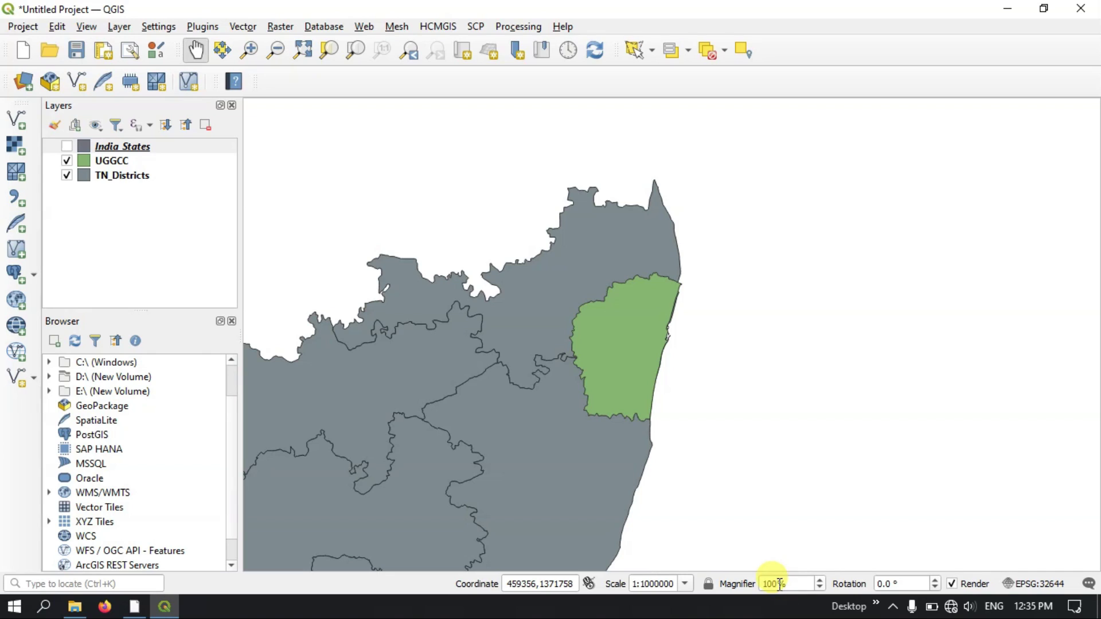
- Raise the map magnifier level to 250% around the UGGCC layer
left_click_drag(778, 583, 764, 582)
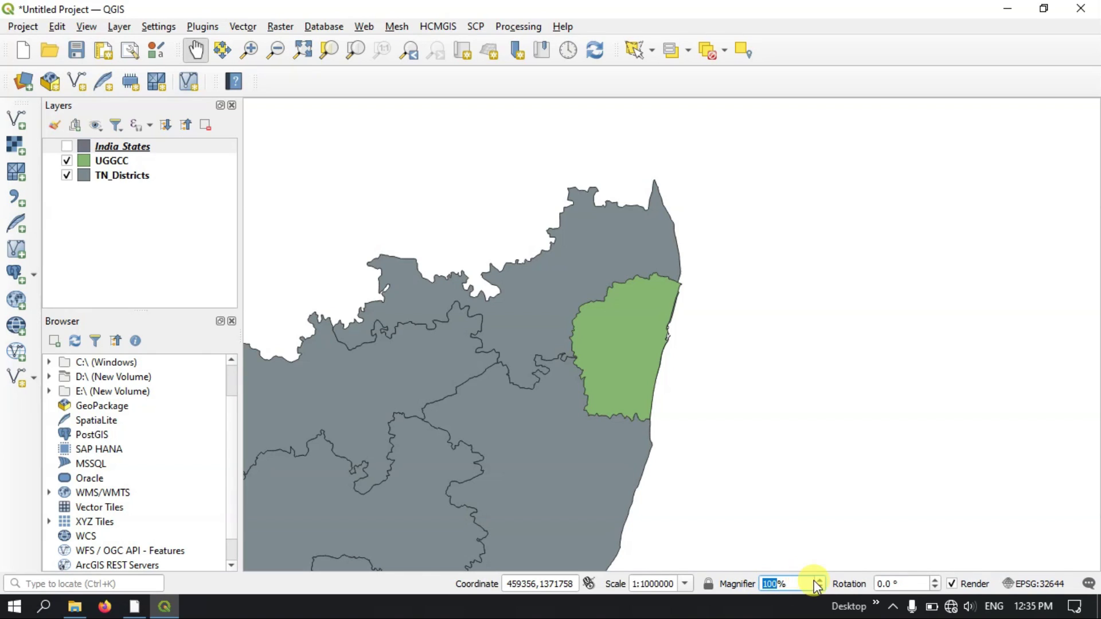
left_click_drag(813, 538, 666, 361)
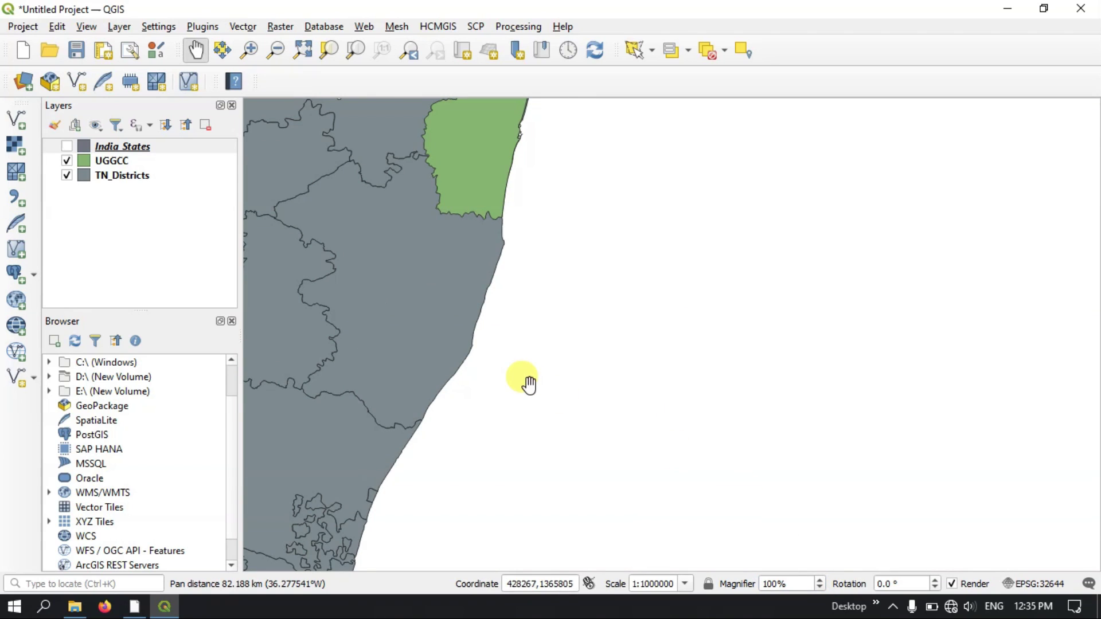
left_click_drag(523, 381, 675, 534)
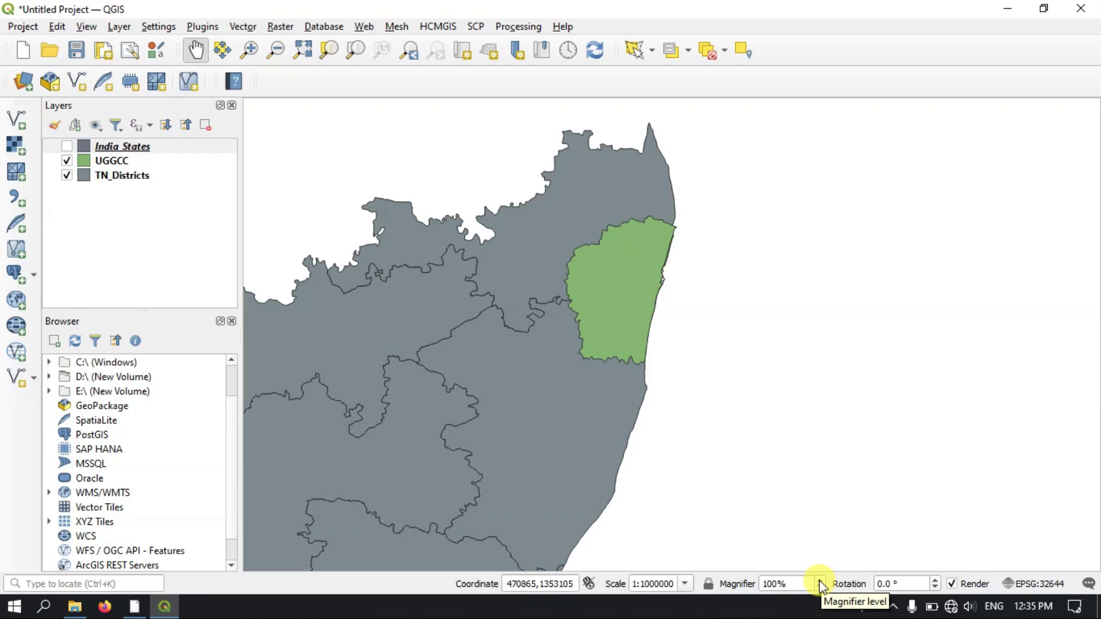
left_click(820, 581)
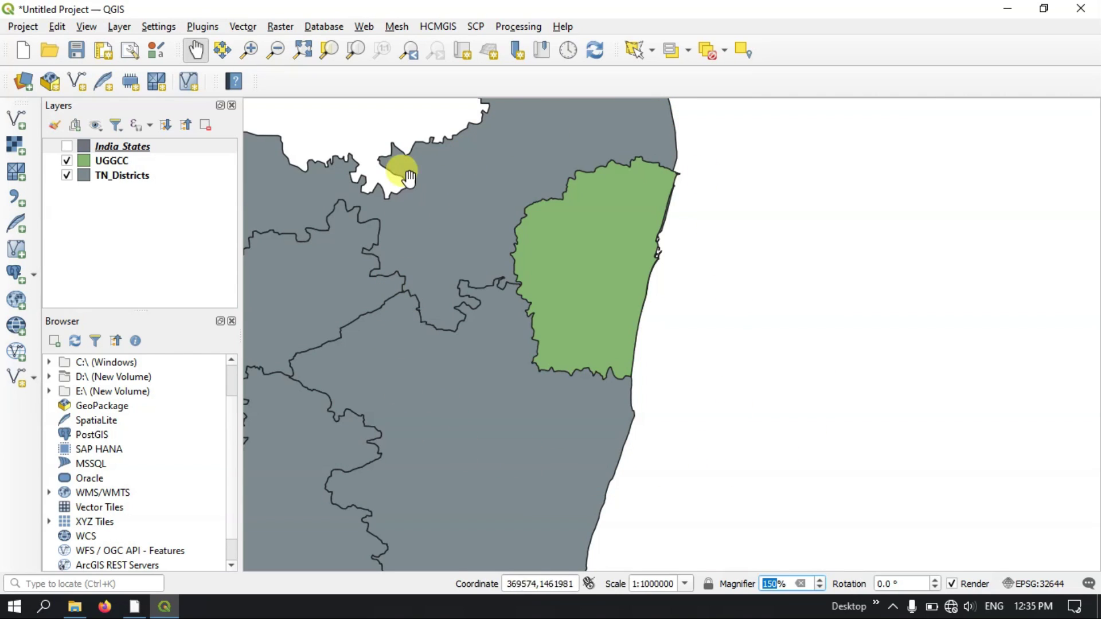
left_click(819, 580)
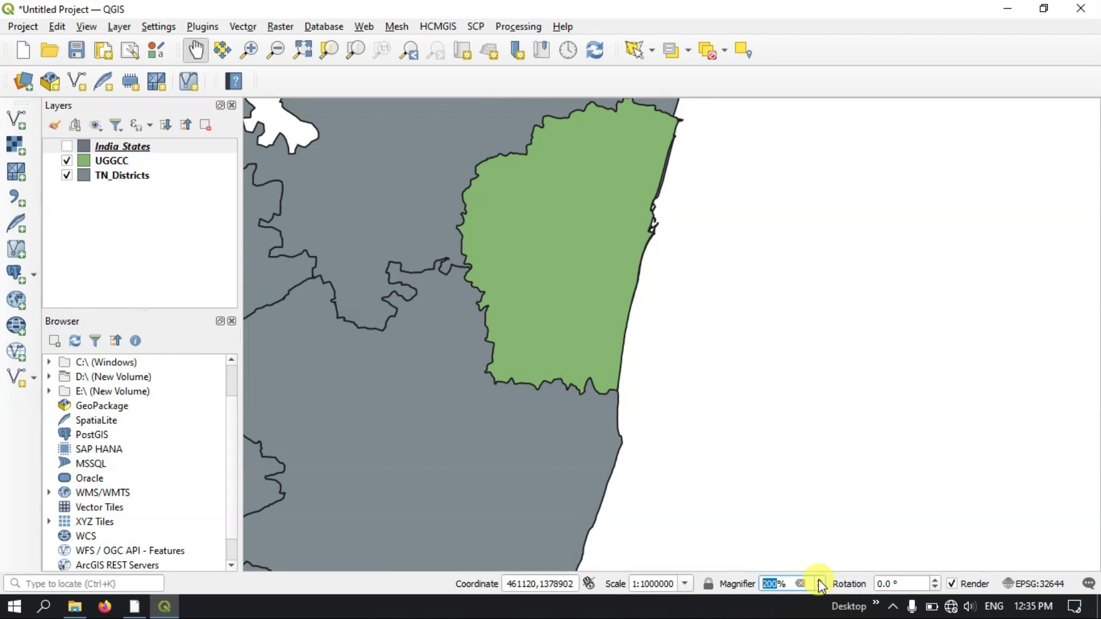
left_click(819, 580)
left_click_drag(552, 345, 612, 492)
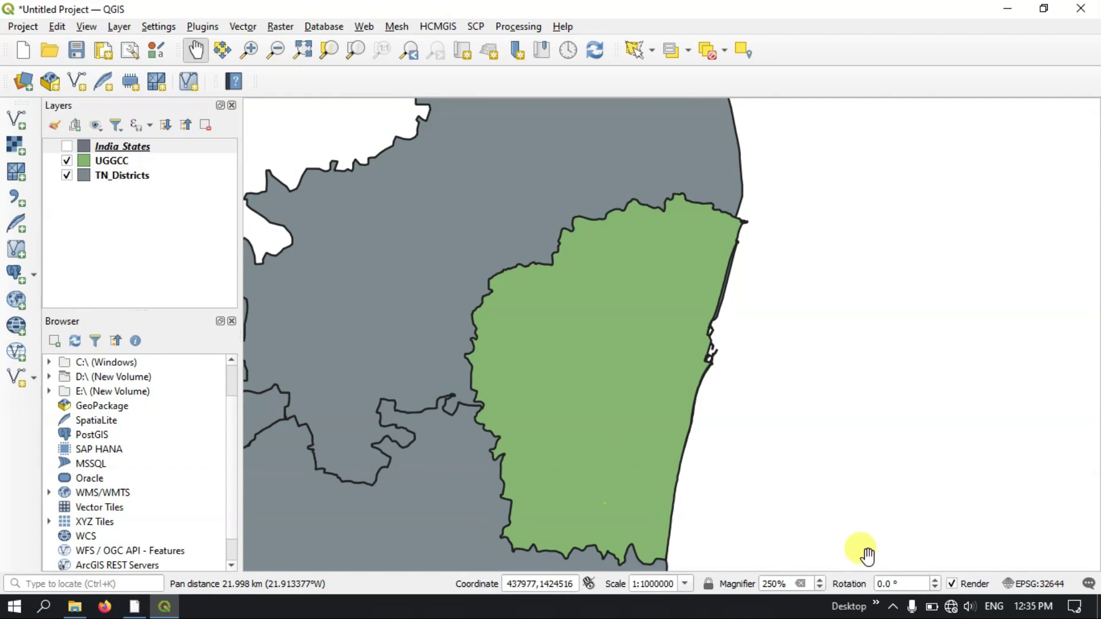
- Lower the map magnifier level to 50% and return it to 100%
left_click(819, 589)
left_click(820, 589)
left_click(820, 590)
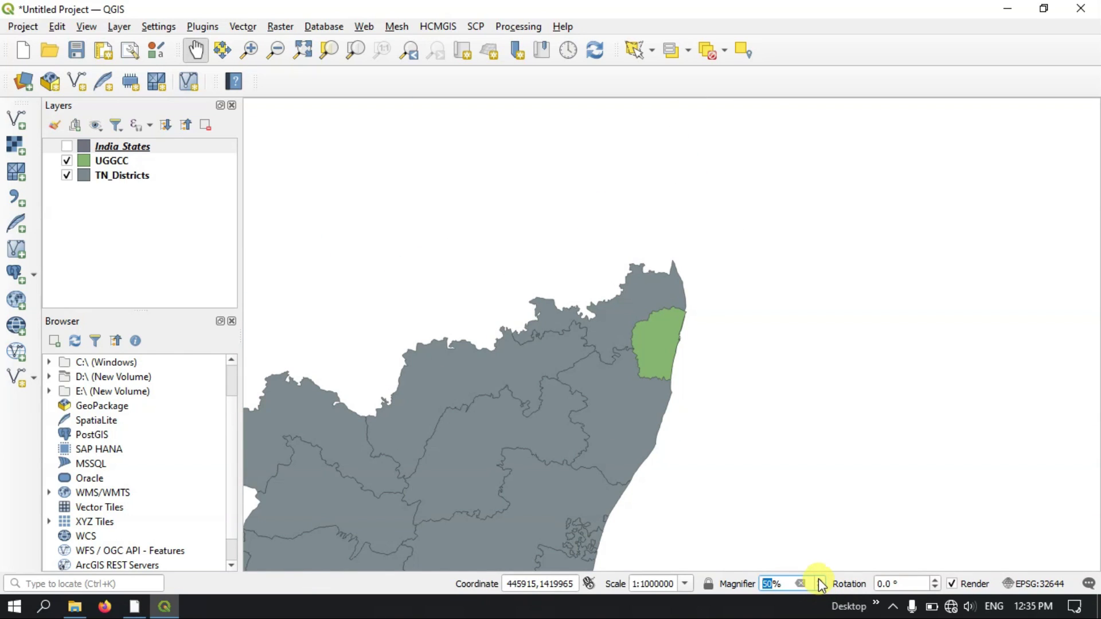
left_click(818, 579)
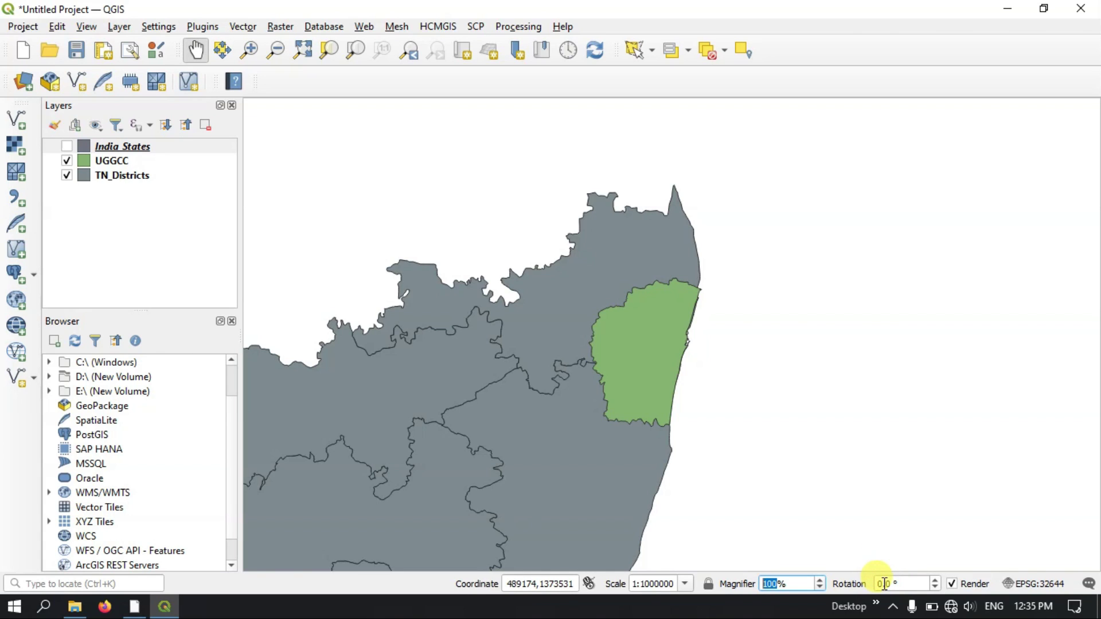
- Zoom the map to the full extent of the TN_Districts layer
scroll(889, 233, "up", 1)
scroll(799, 284, "down", 2)
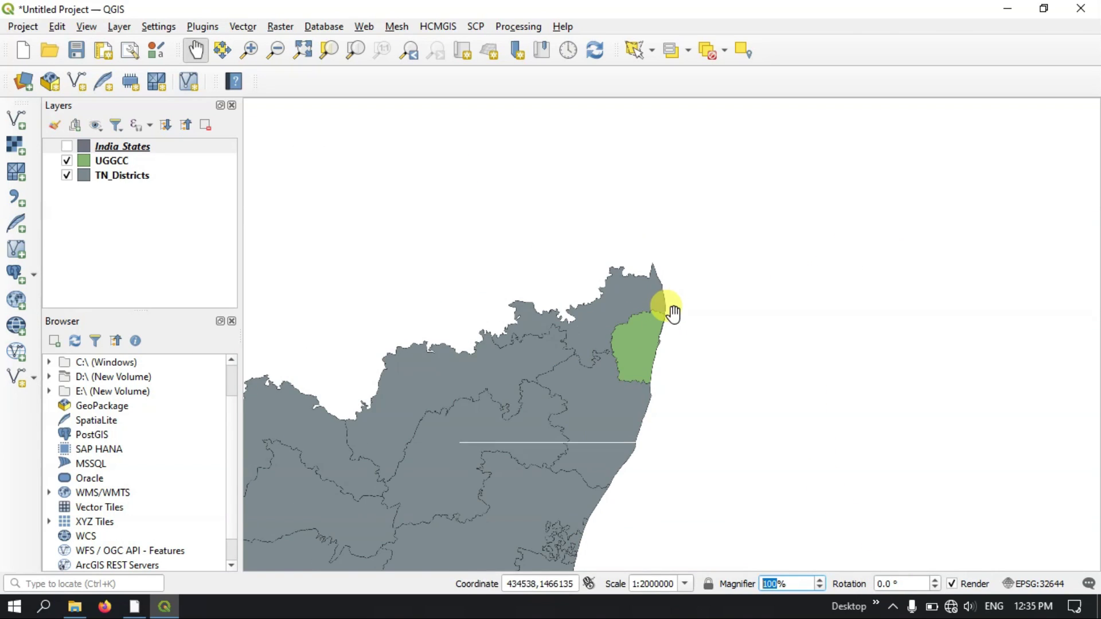
left_click(126, 177)
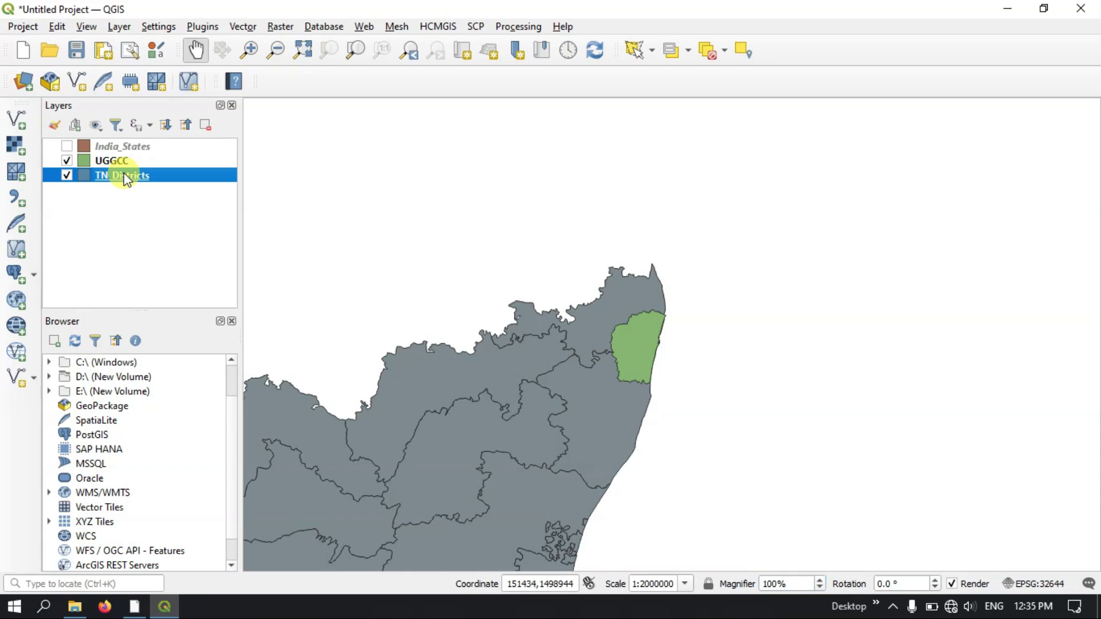
right_click(125, 177)
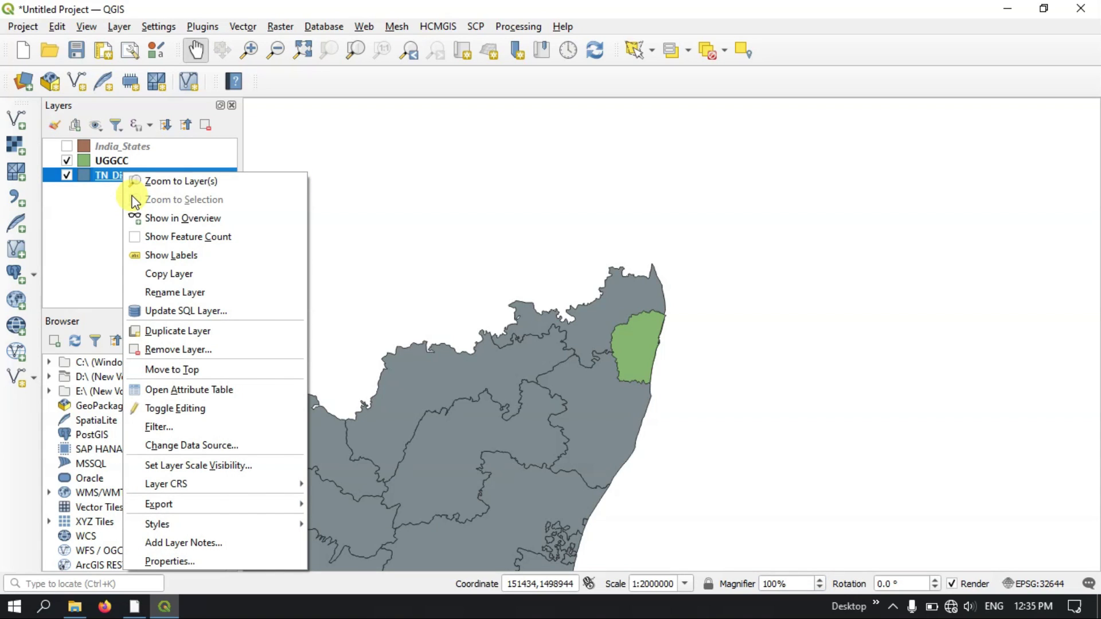
left_click(167, 180)
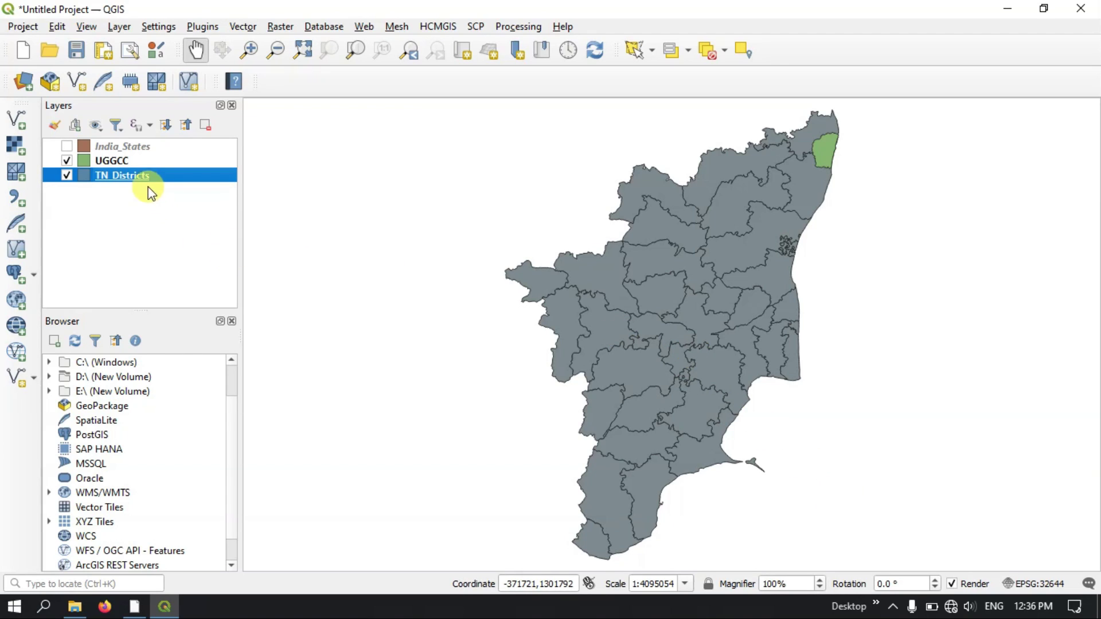
mouse_move(146, 183)
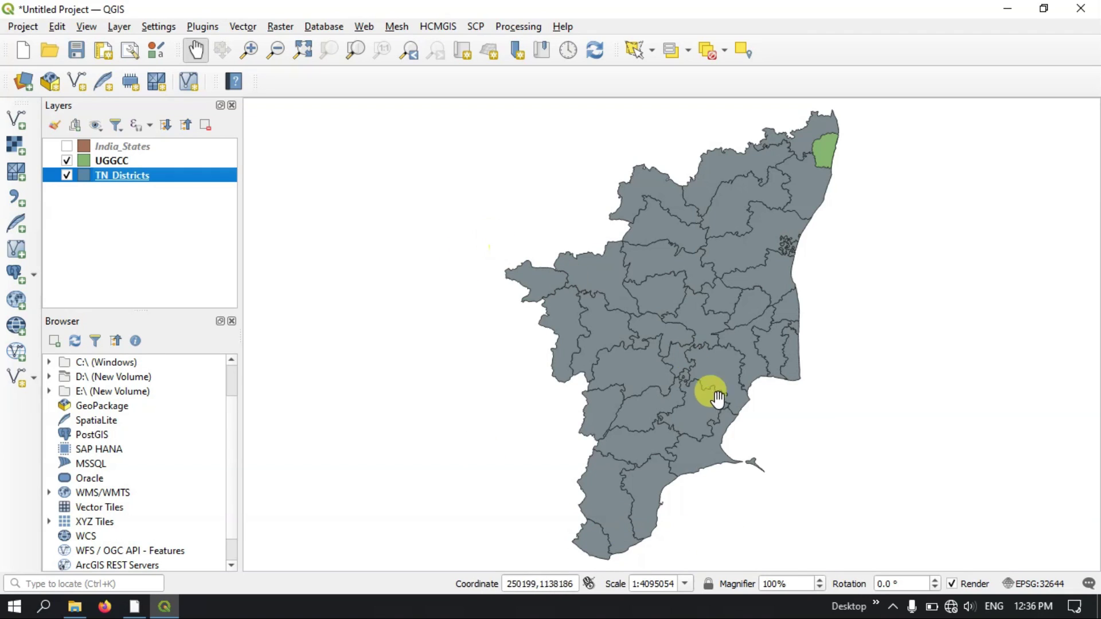
- Rotate the map by 90 degrees and set the rotation back to 0 degrees
left_click(884, 583)
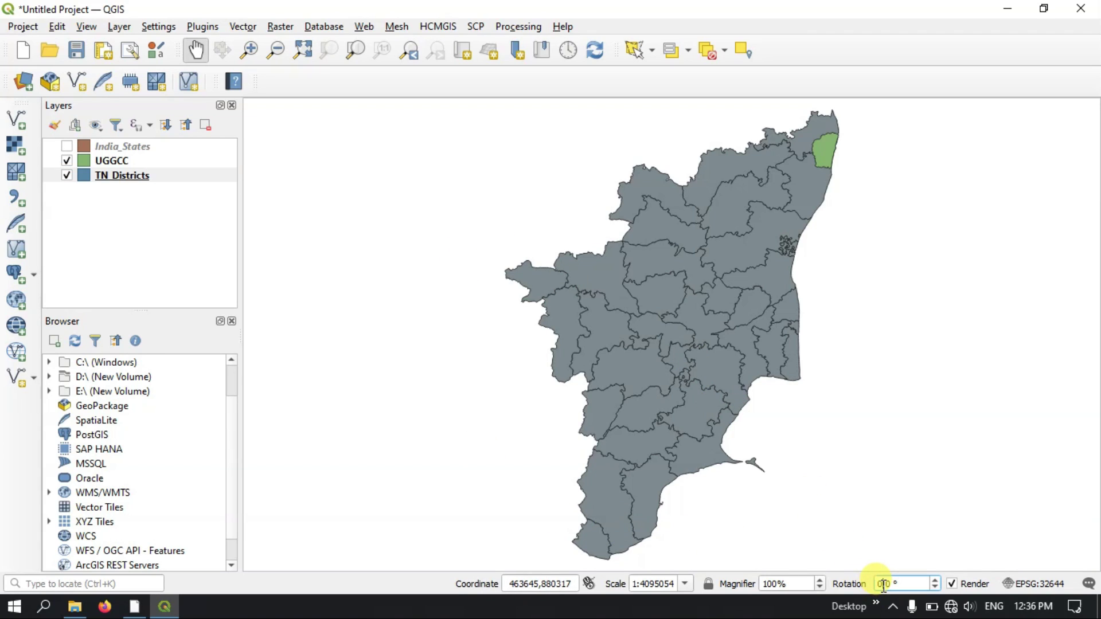
left_click_drag(879, 585, 876, 594)
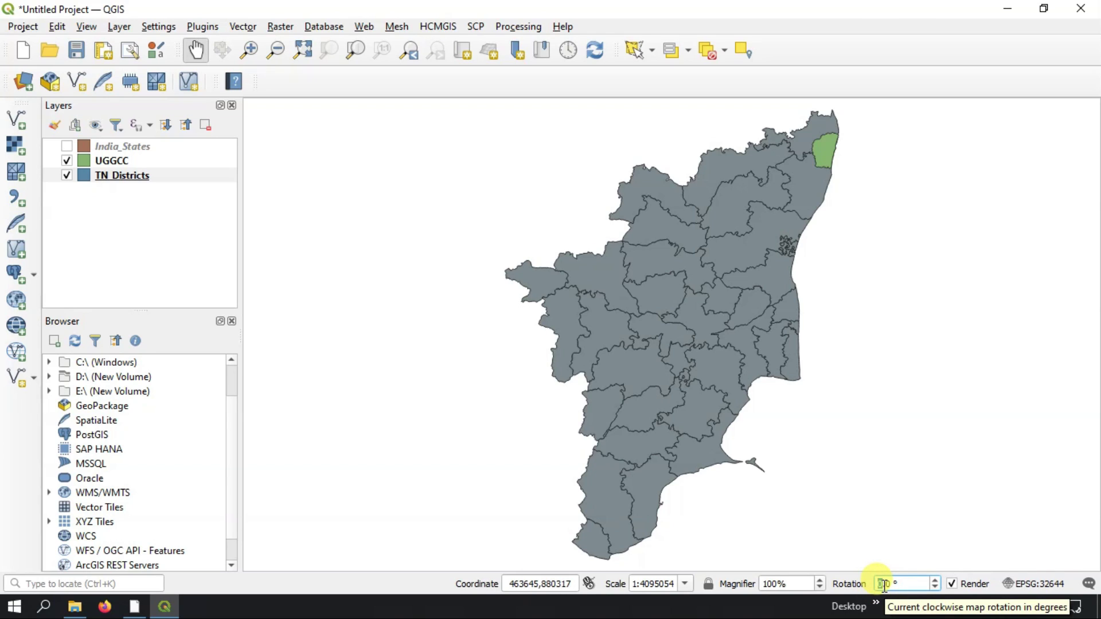
type("90")
key("Return")
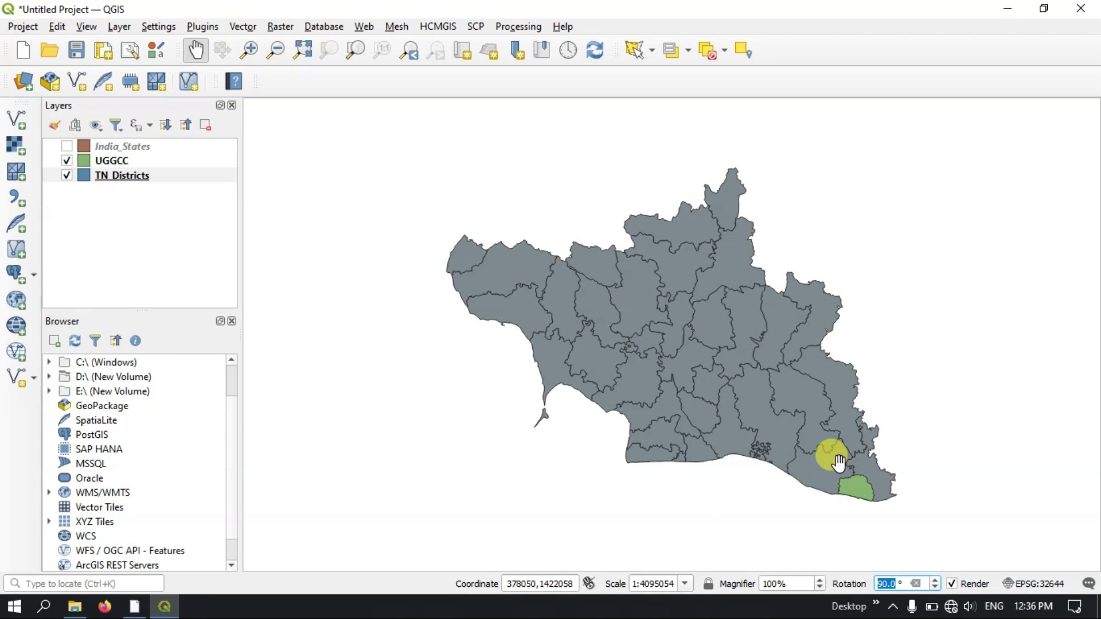
type("0")
key("Return")
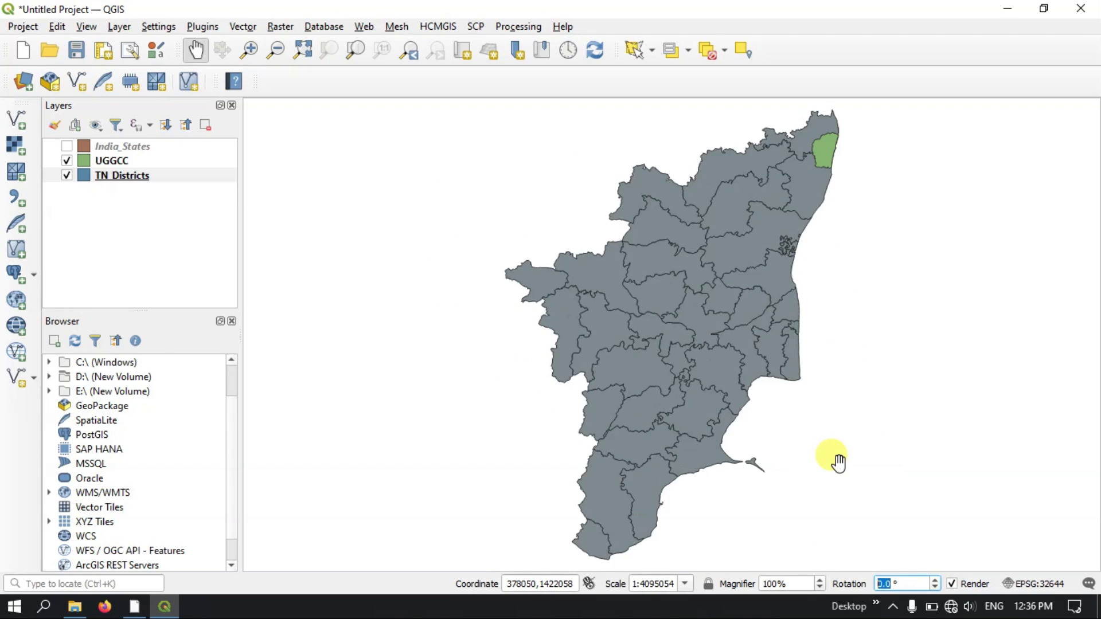
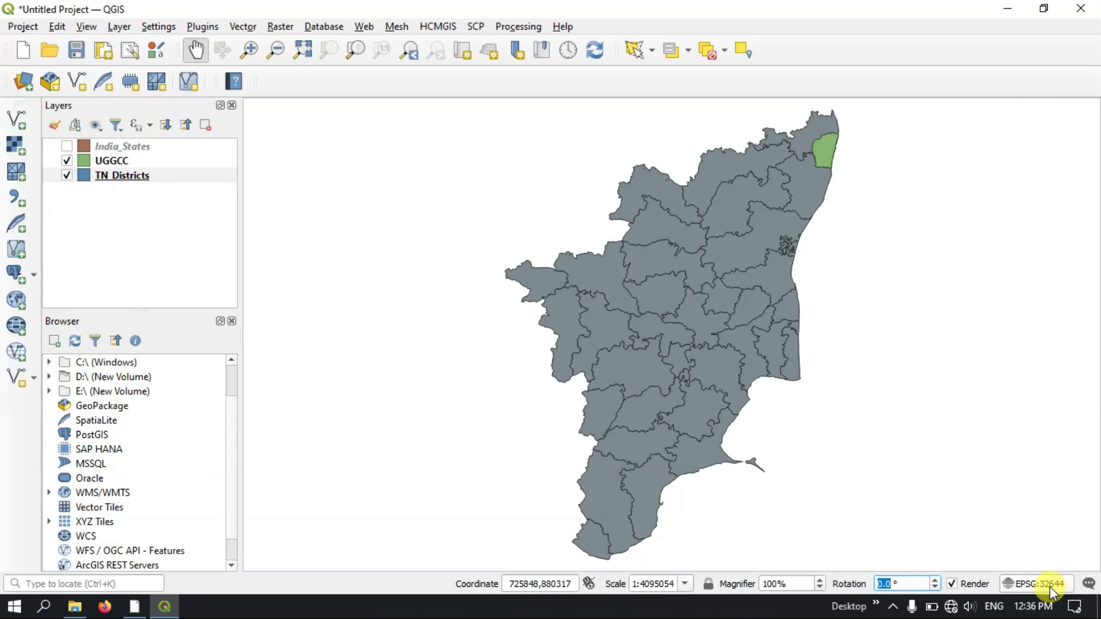
- Open the project's coordinate reference system settings, inspect the UTM zone's extent on the preview map, and close them without changes
left_click(1051, 585)
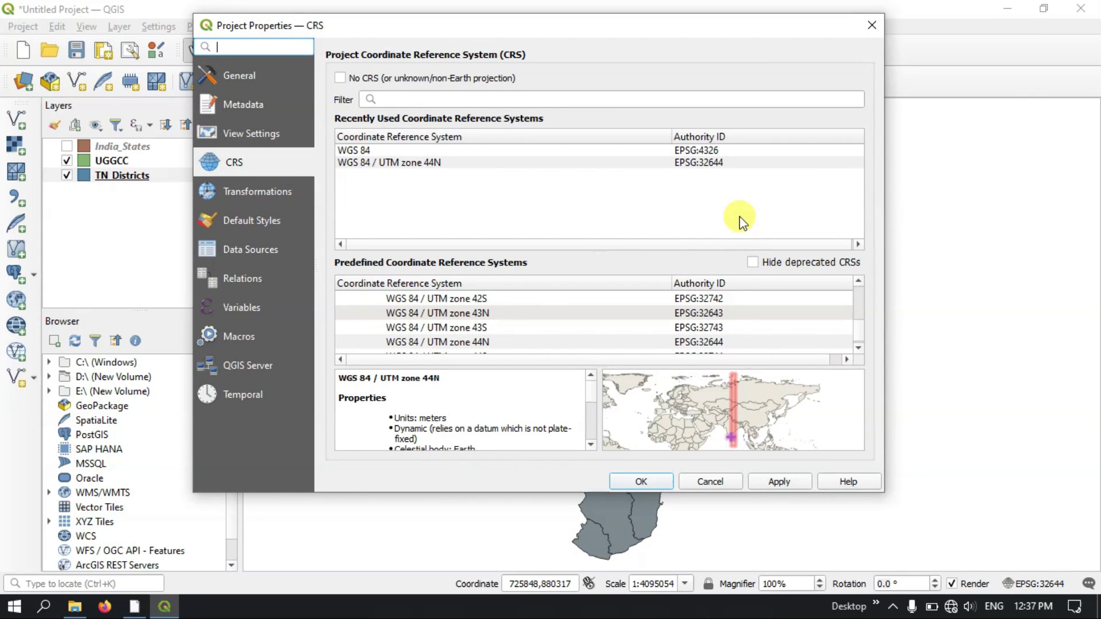
scroll(743, 438, "down", 2)
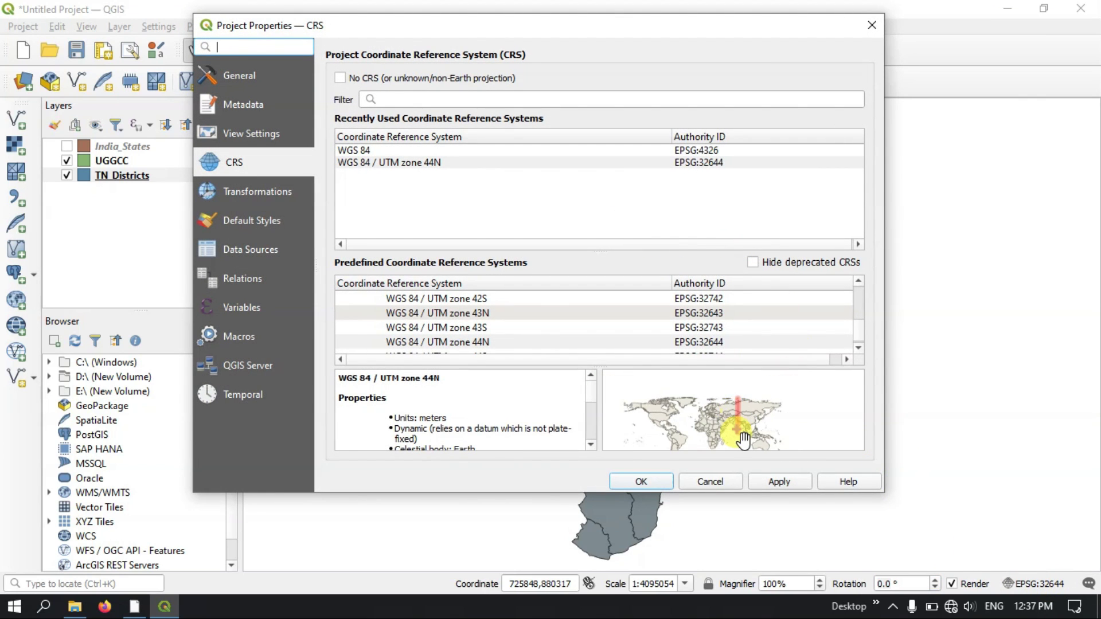
scroll(665, 440, "up", 2)
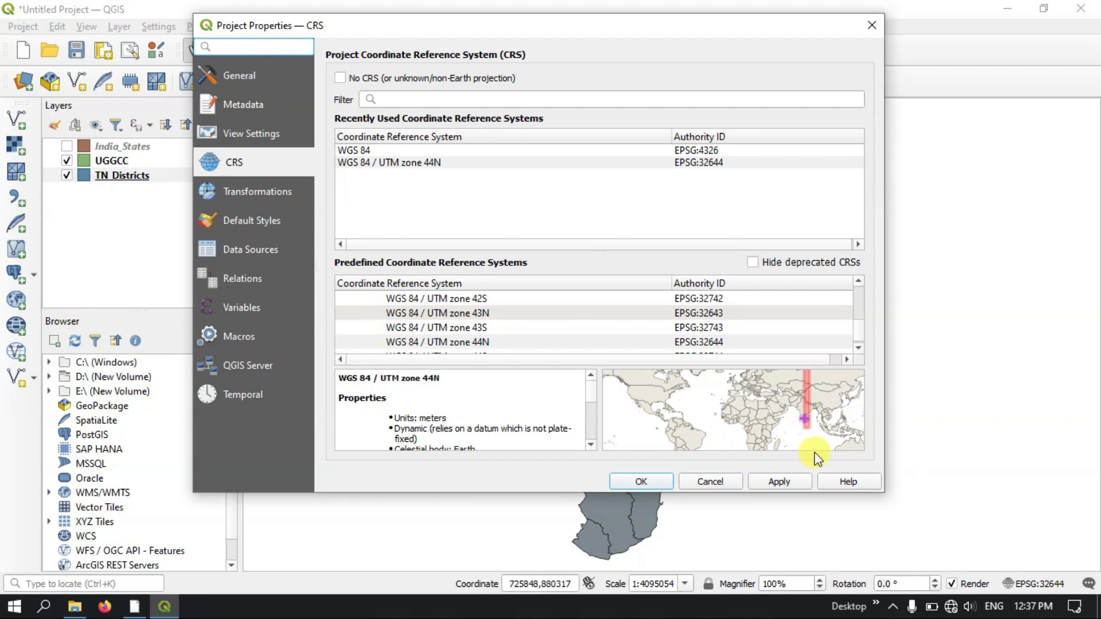
left_click(862, 21)
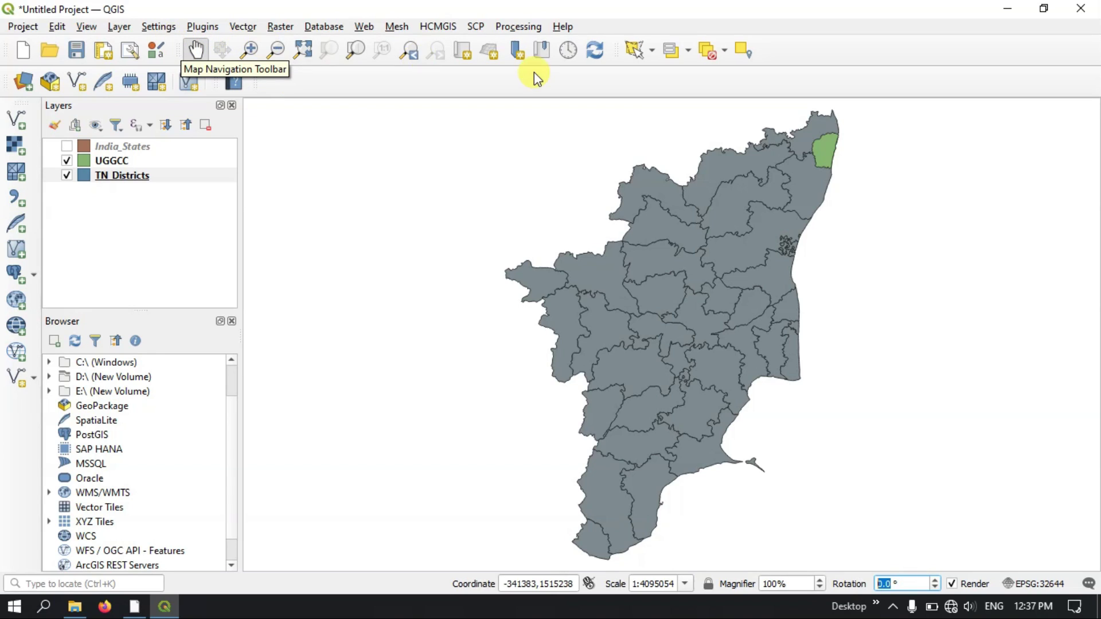
- Show the list of available panels and toolbars and close it without changing anything
right_click(833, 47)
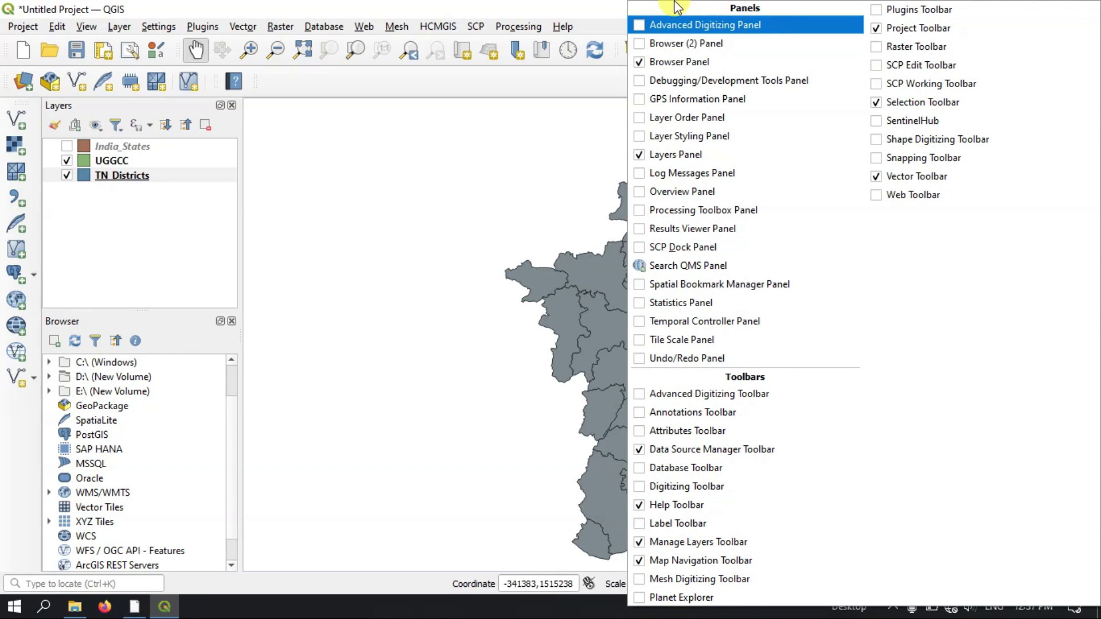
left_click(572, 7)
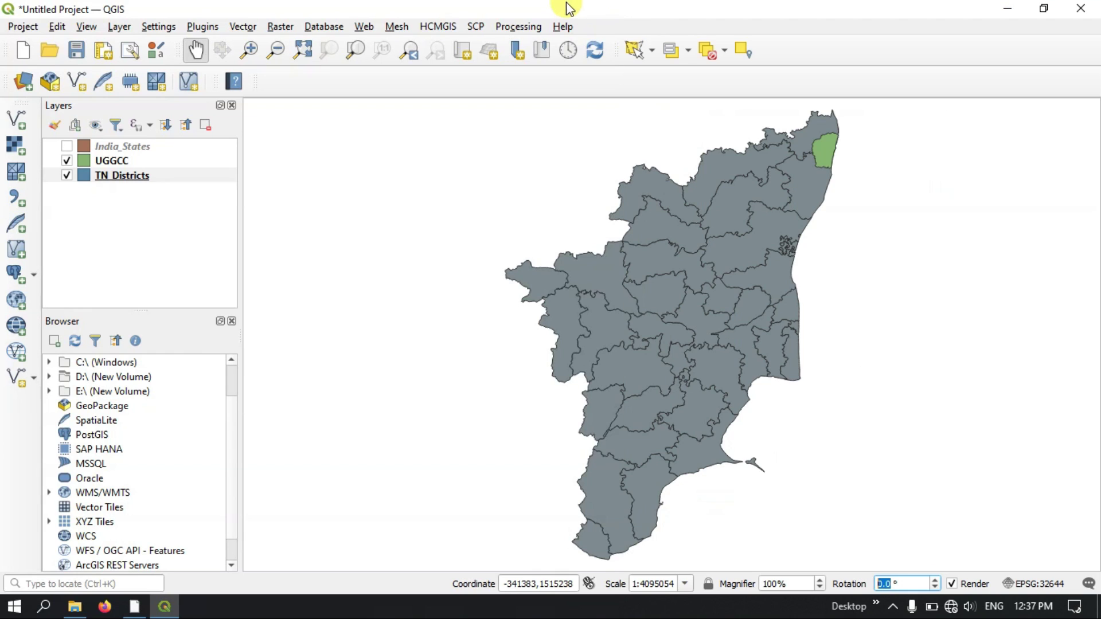
- Use the Pan Map tool to move the map around the TN_Districts and UGGCC layers, zooming in and out
left_click(201, 50)
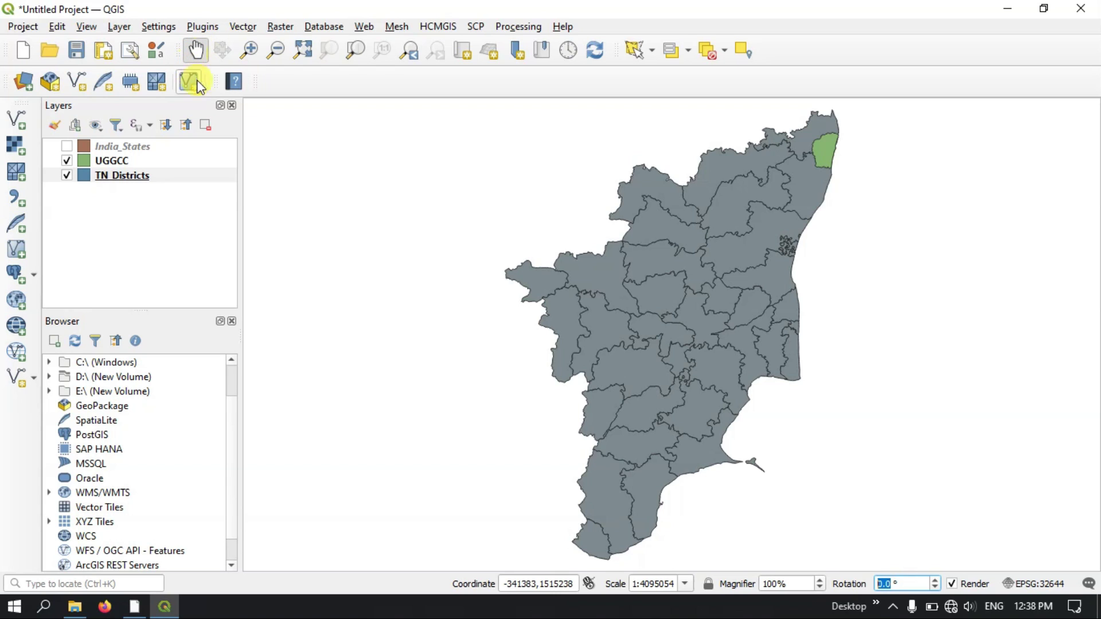
left_click_drag(617, 201, 523, 225)
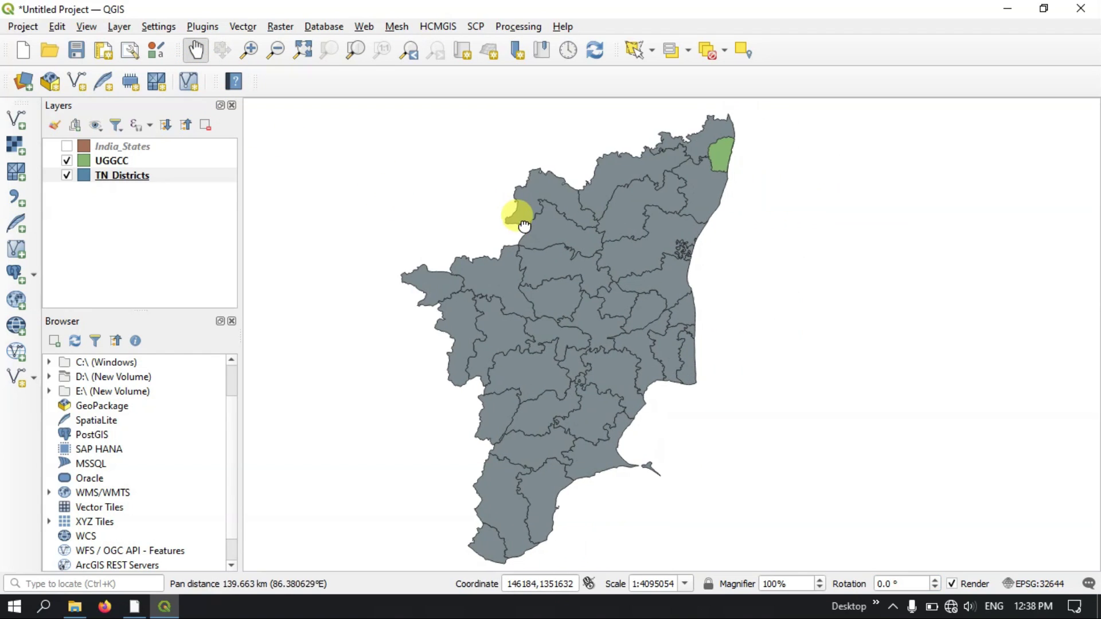
left_click_drag(460, 199, 623, 313)
scroll(688, 225, "up", 4)
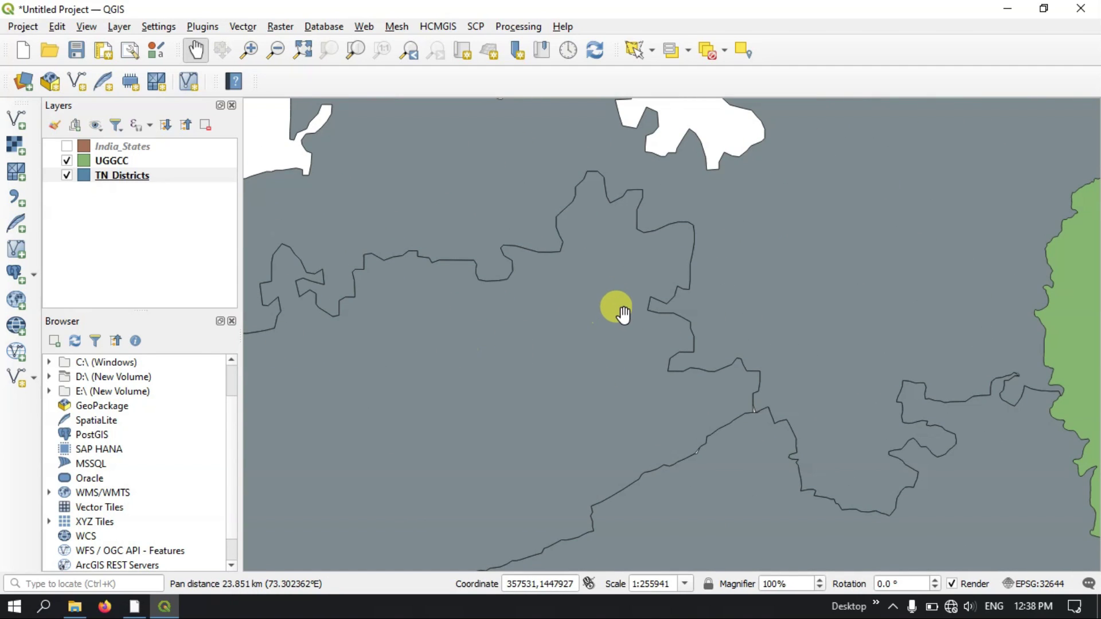
scroll(623, 313, "down", 2)
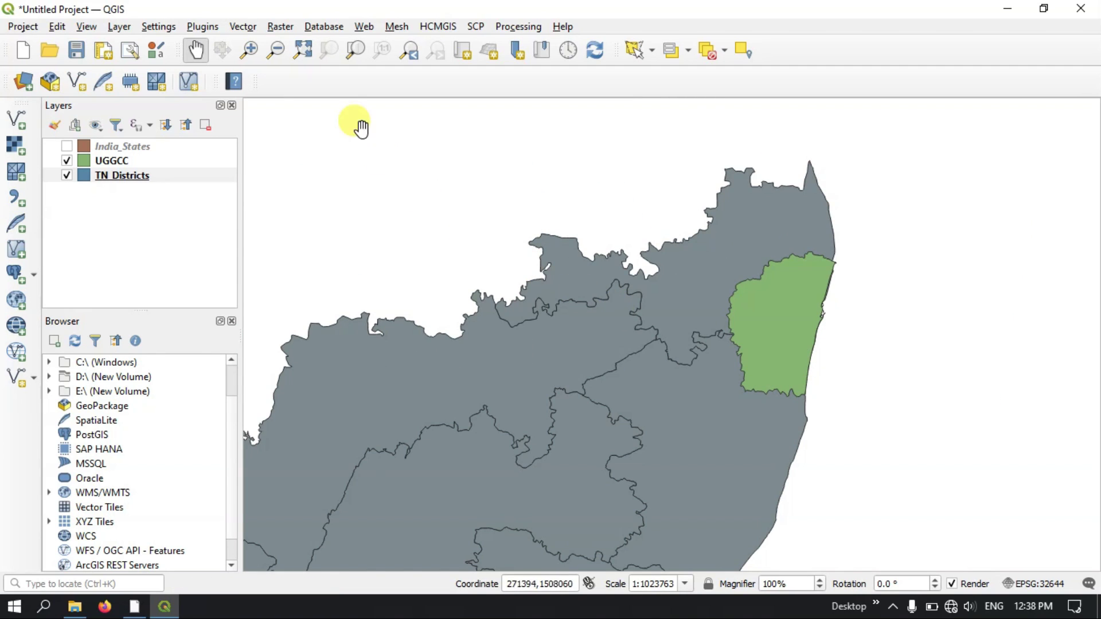
left_click(196, 57)
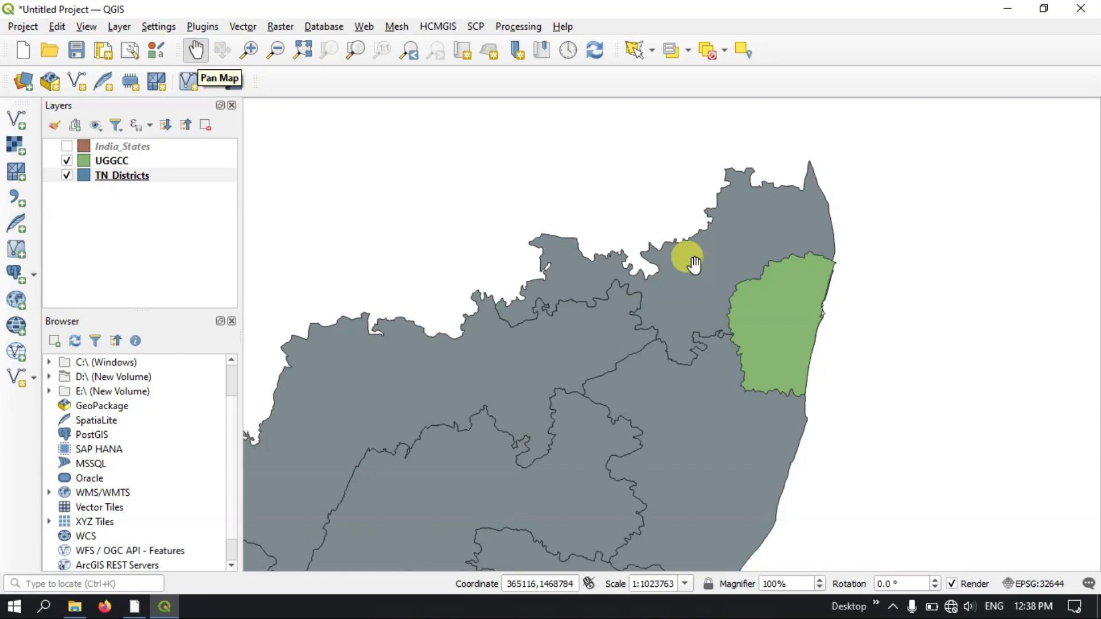
left_click_drag(686, 256, 581, 176)
left_click_drag(769, 293, 628, 299)
left_click_drag(580, 238, 811, 252)
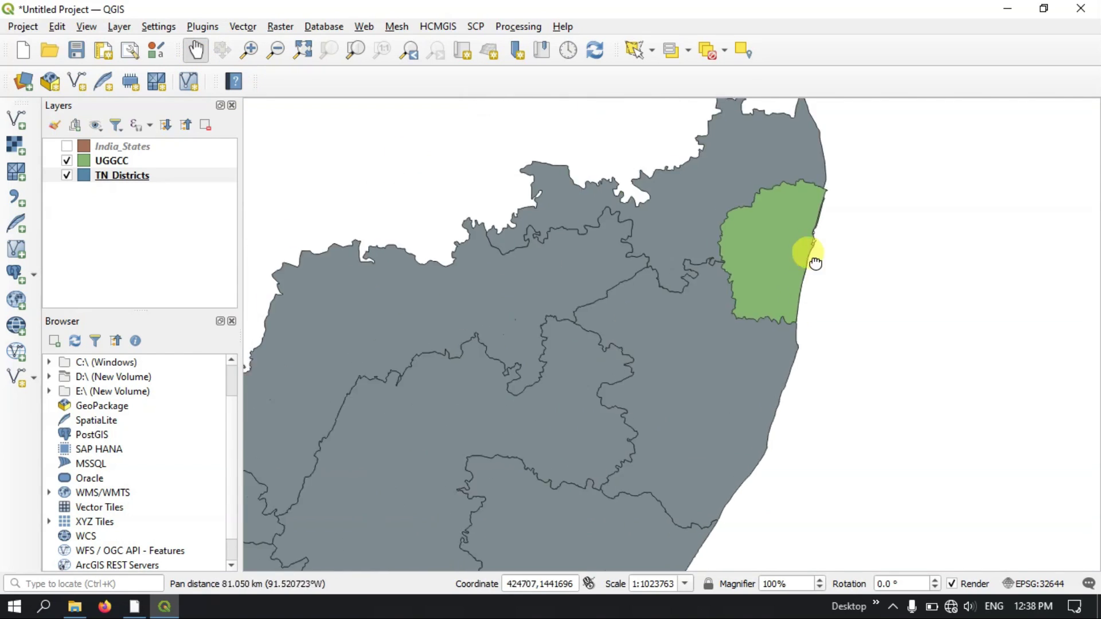
left_click_drag(614, 299, 651, 344)
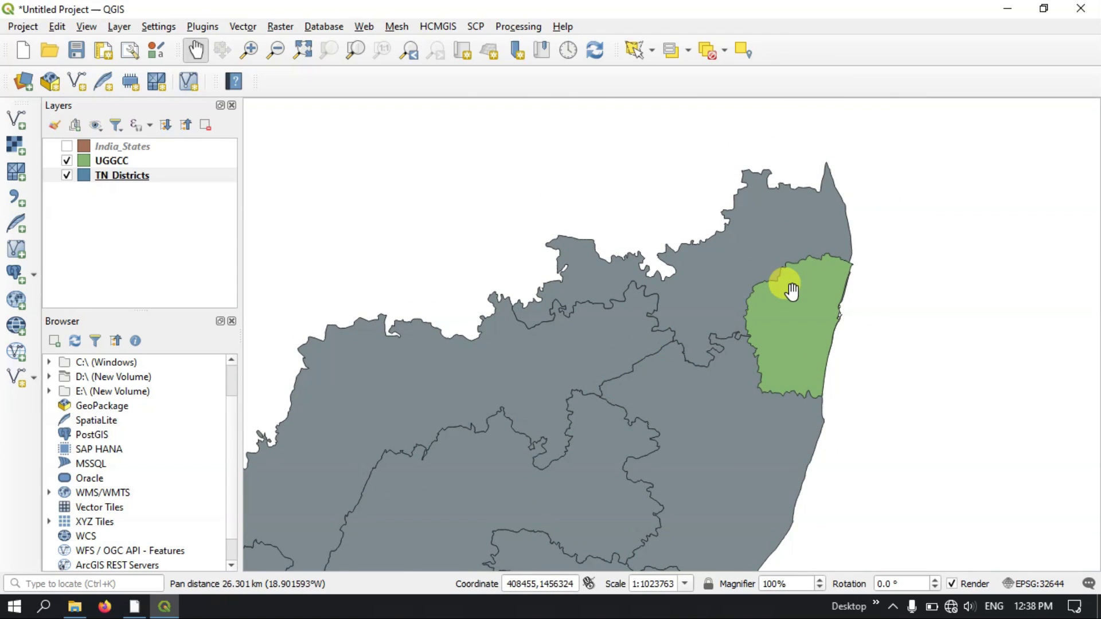
scroll(791, 290, "up", 1)
scroll(791, 290, "down", 1)
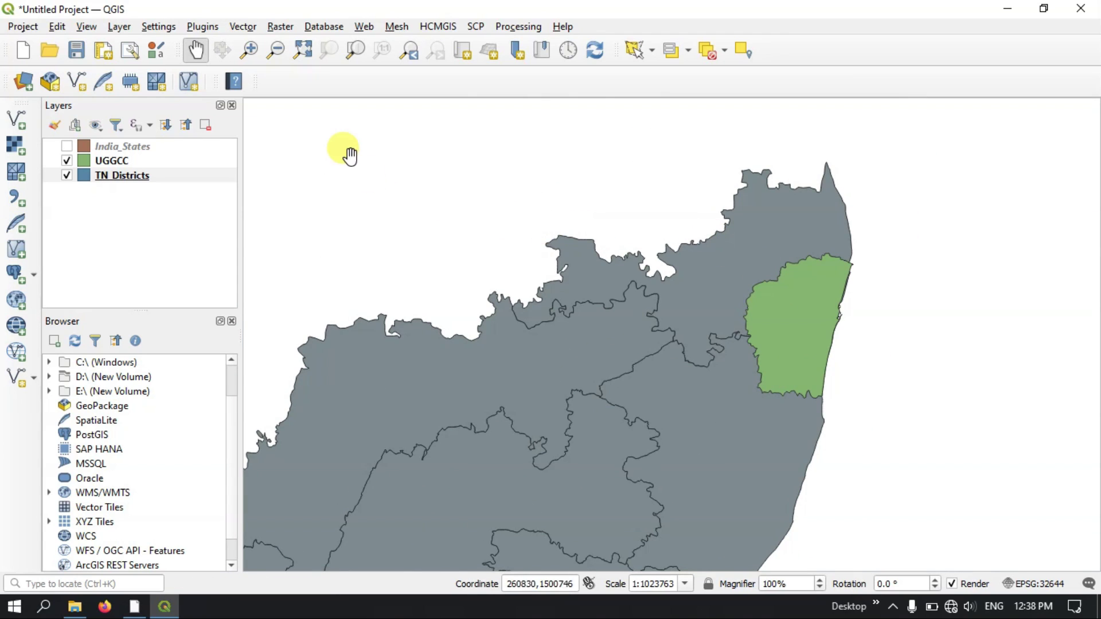
- Use the Zoom In tool to frame the UGGCC area with two successive zoom rectangles
left_click(249, 54)
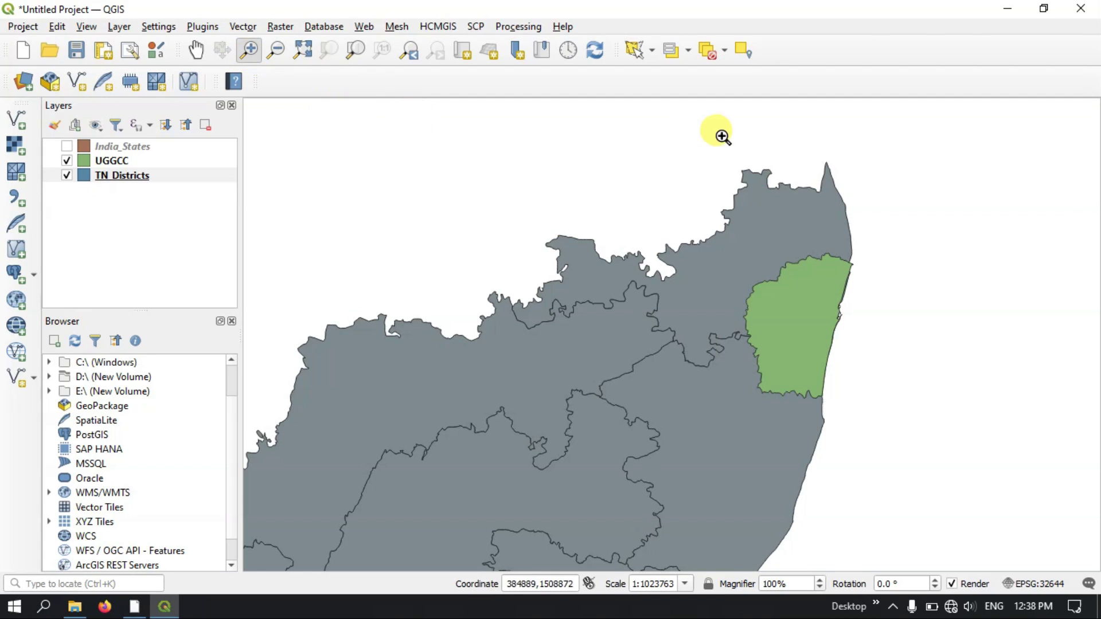
left_click_drag(696, 213, 893, 427)
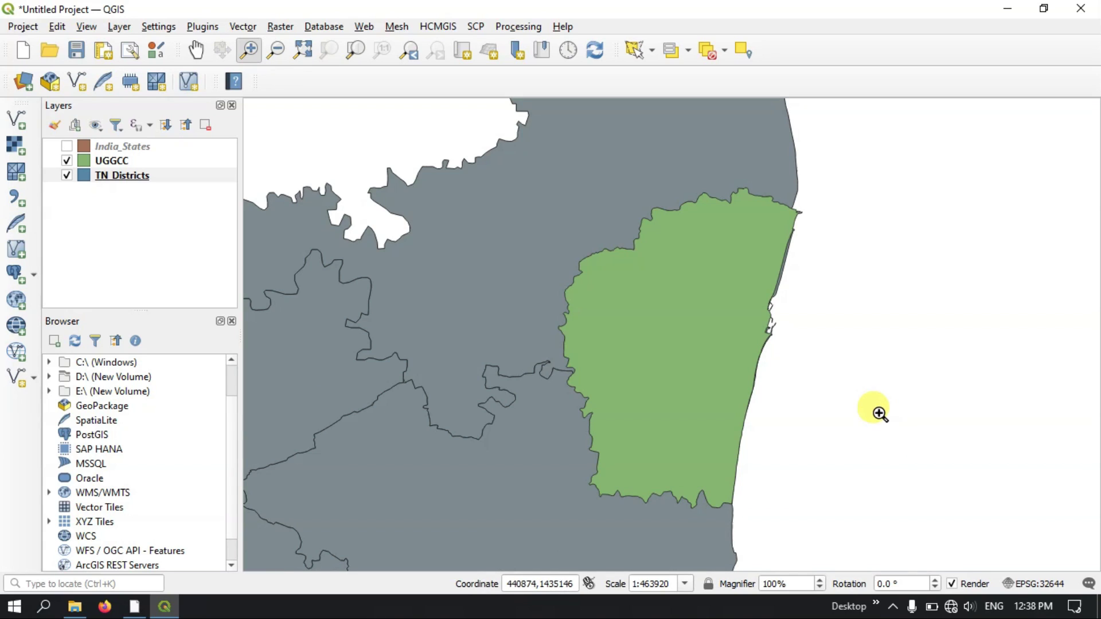
left_click_drag(514, 154, 831, 533)
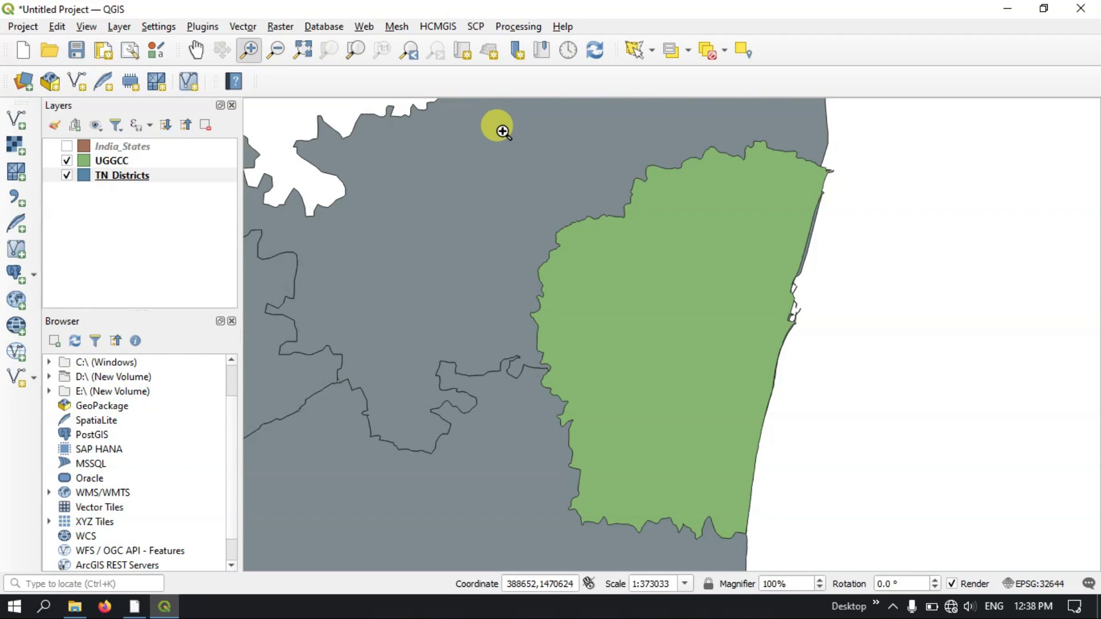
- Use the Zoom Out tool with repeated rectangles around the UGGCC area to widen the map view gradually
left_click(275, 51)
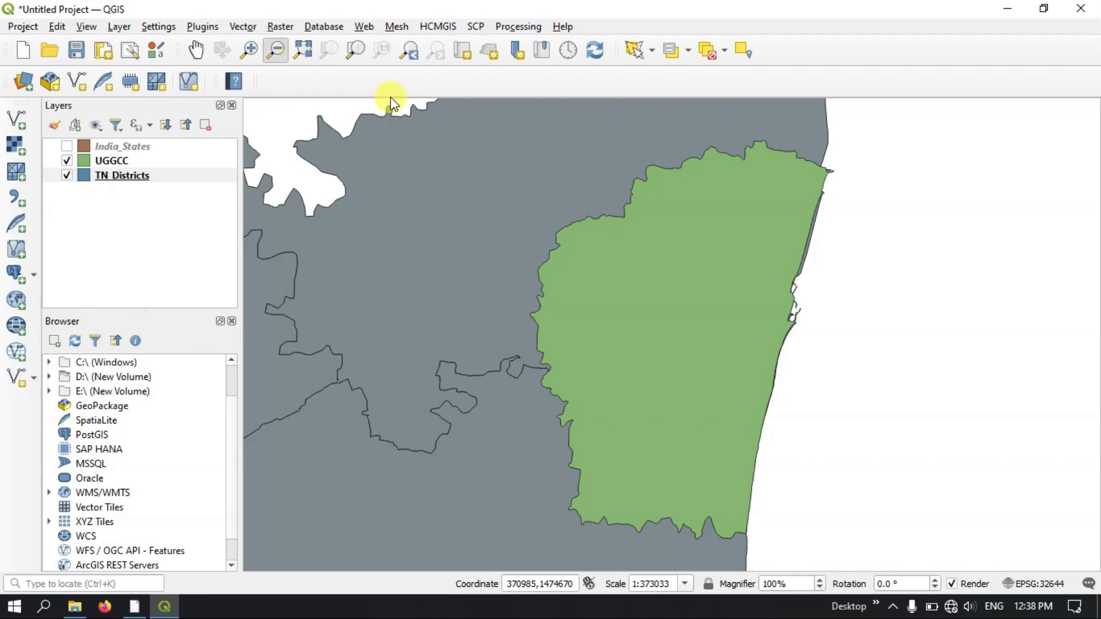
left_click_drag(501, 126, 872, 561)
left_click_drag(406, 117, 858, 548)
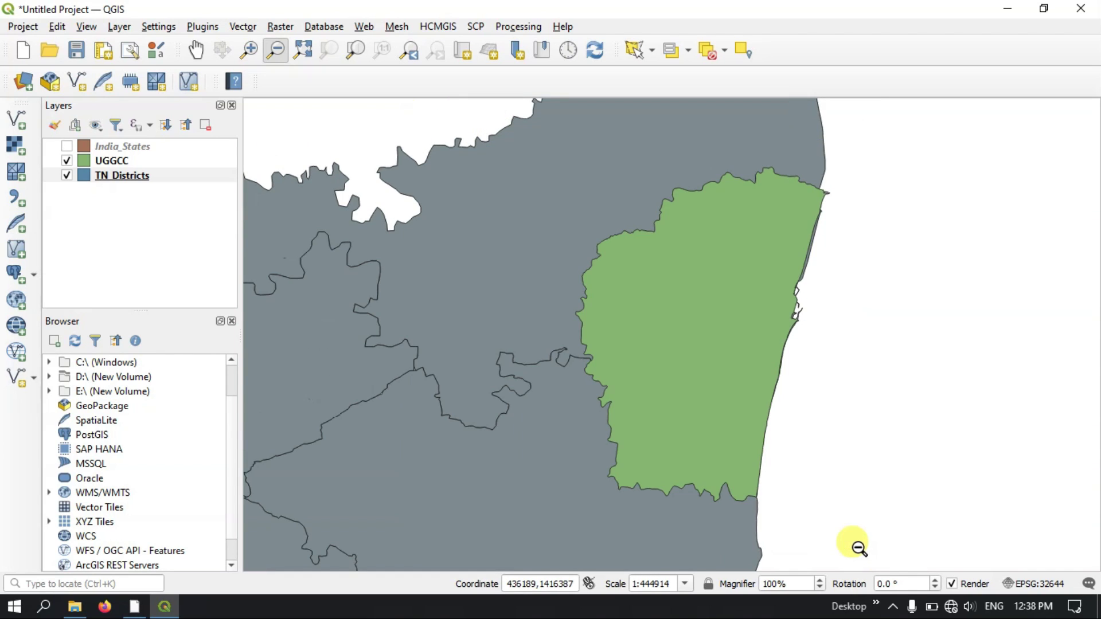
left_click_drag(515, 143, 928, 515)
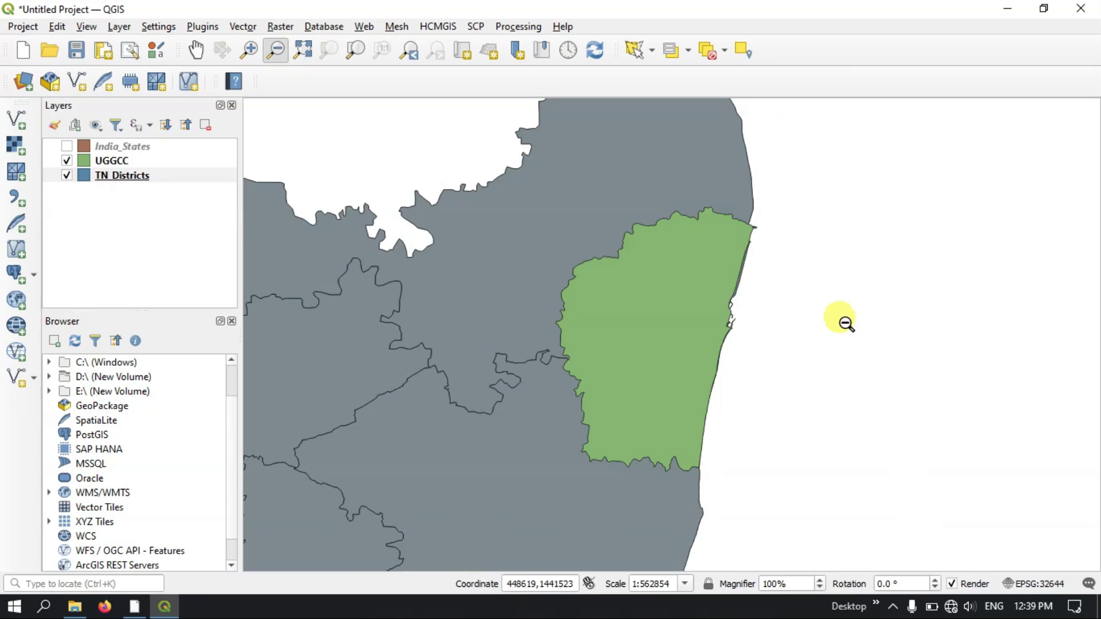
left_click_drag(469, 137, 931, 558)
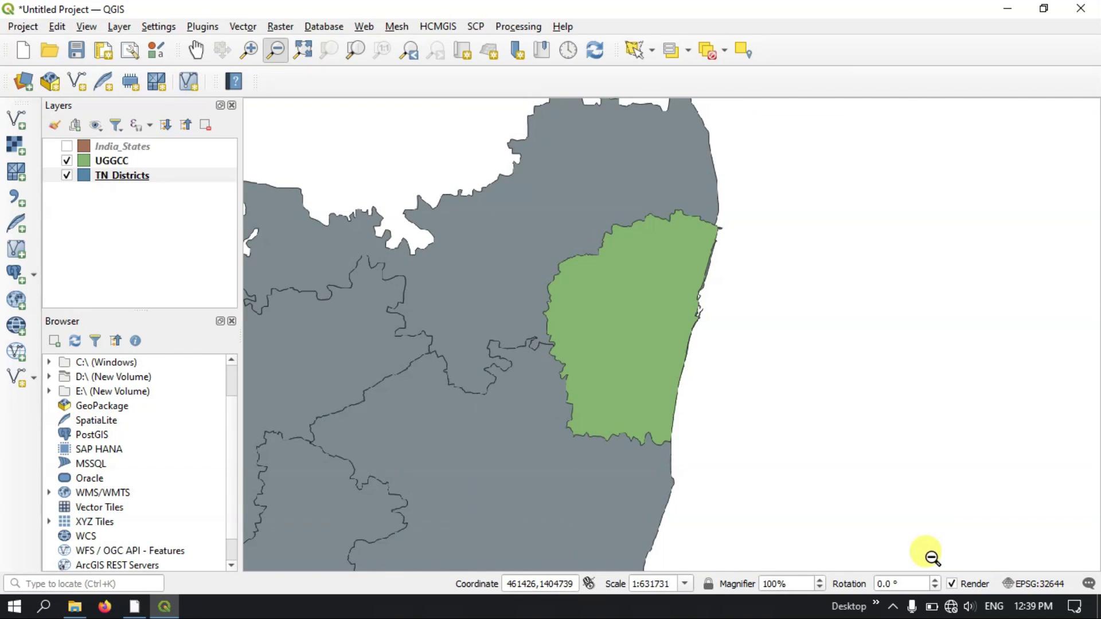
left_click_drag(440, 108, 974, 570)
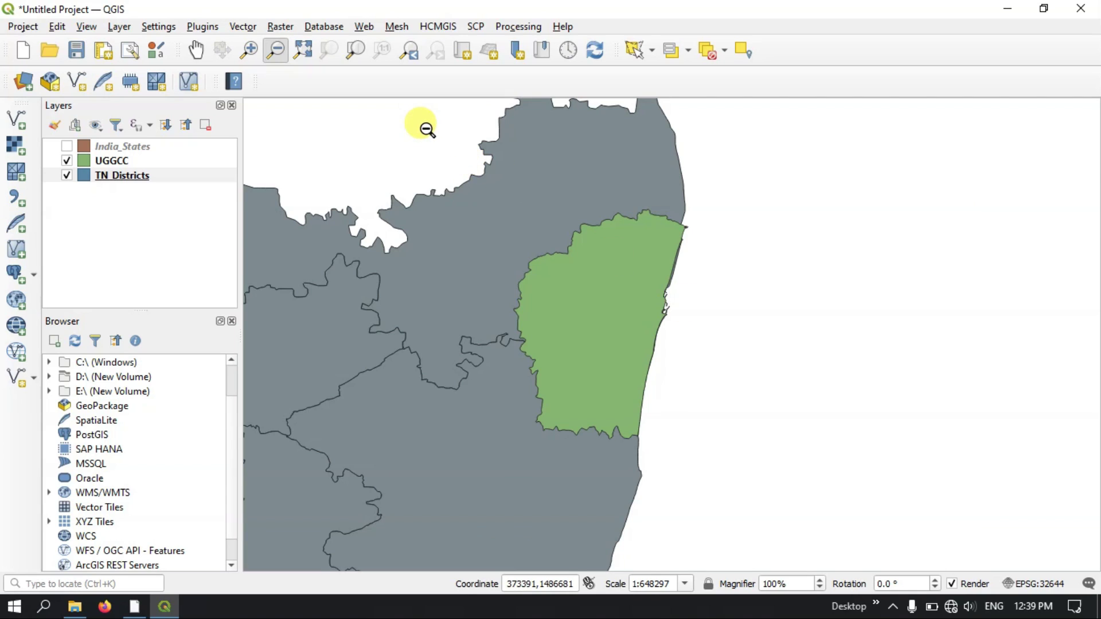
left_click_drag(427, 129, 803, 547)
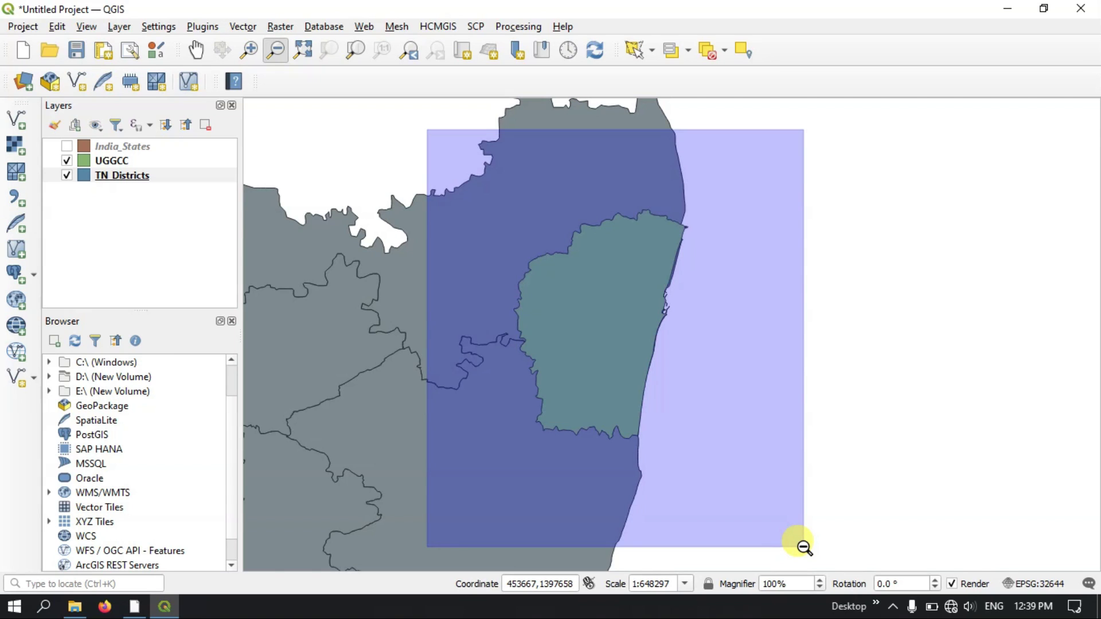
left_click_drag(804, 546, 803, 547)
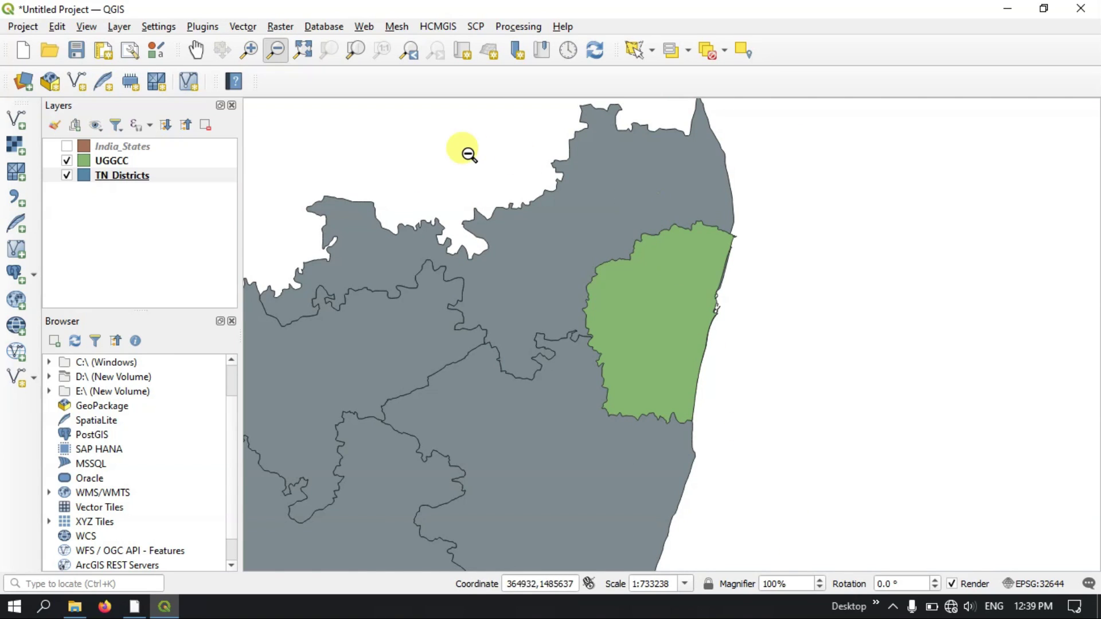
- Zoom to the full extent of all layers, then show the India_States layer and hide it again
left_click(303, 50)
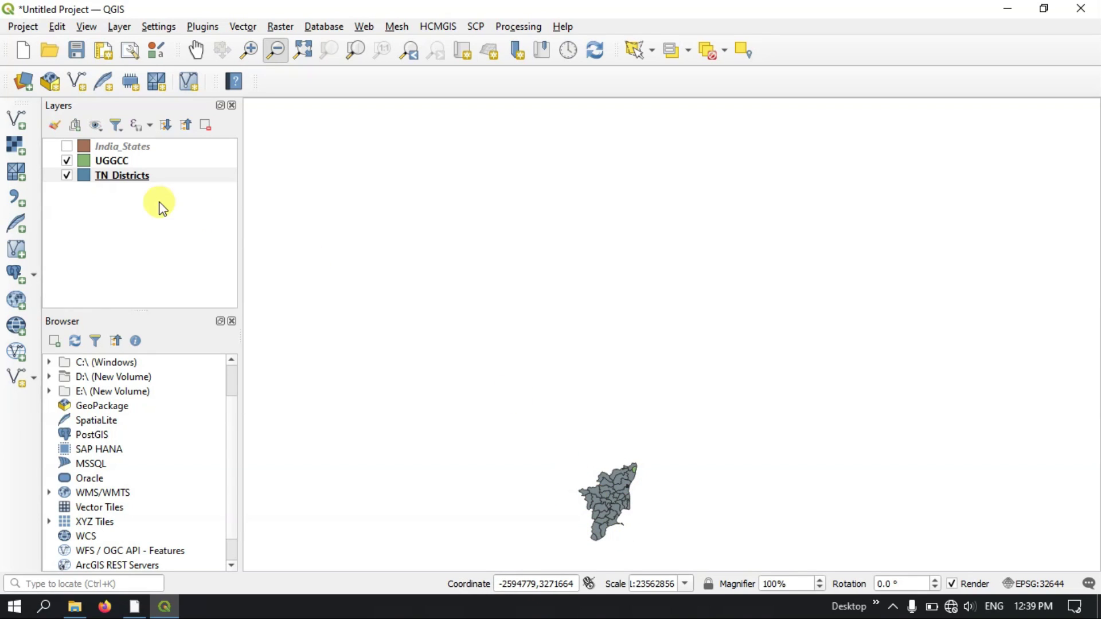
left_click(67, 148)
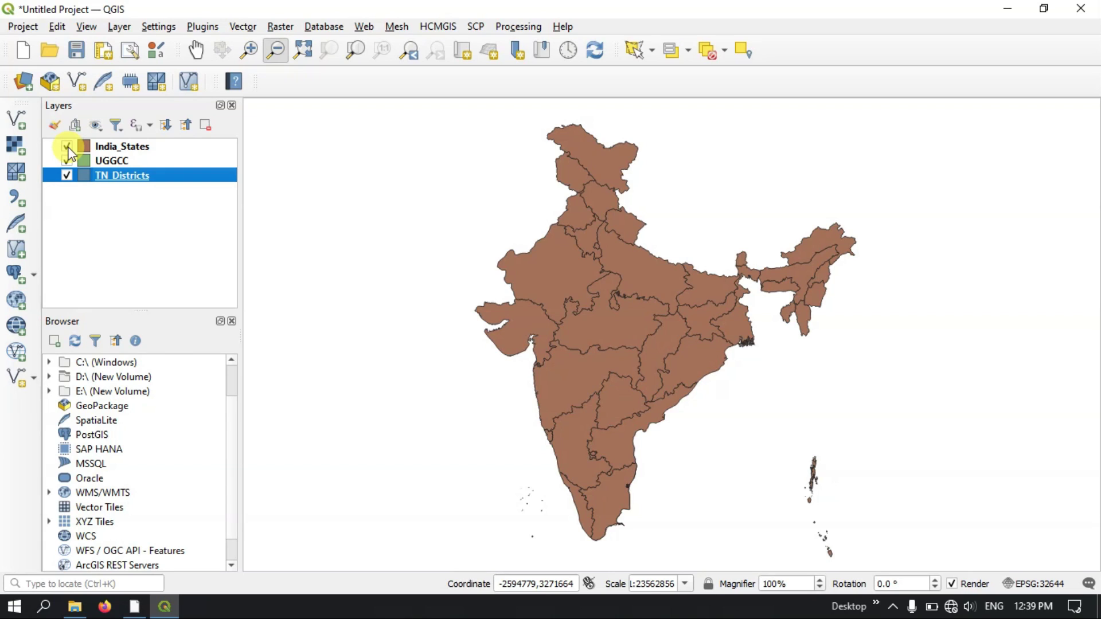
left_click(67, 147)
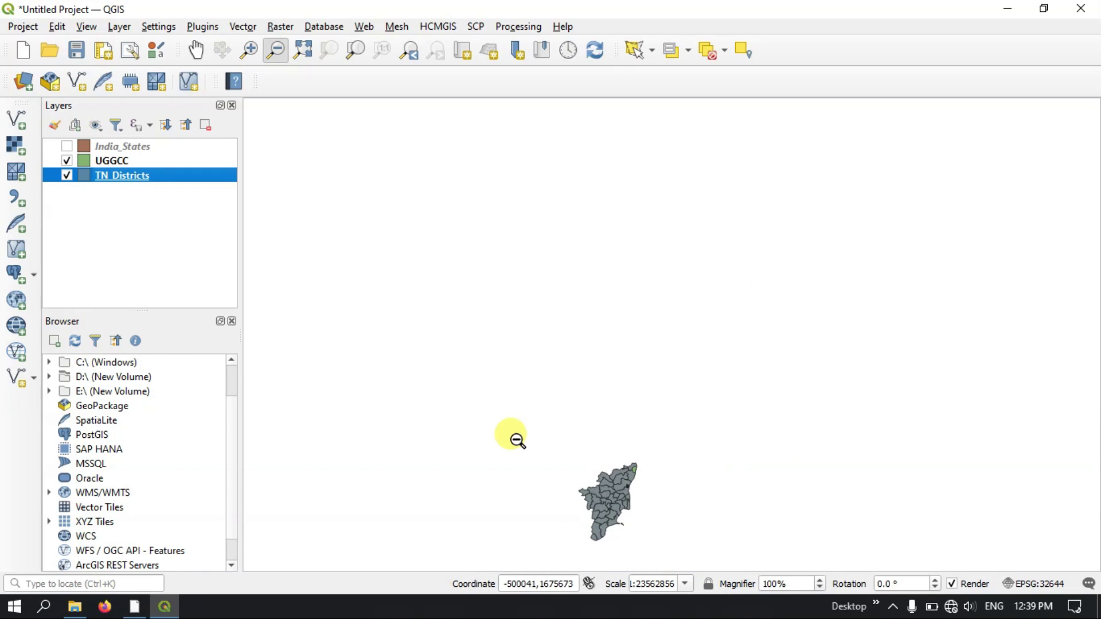
- Zoom the map to the TN_Districts layer and return to the full extent of all layers
right_click(180, 175)
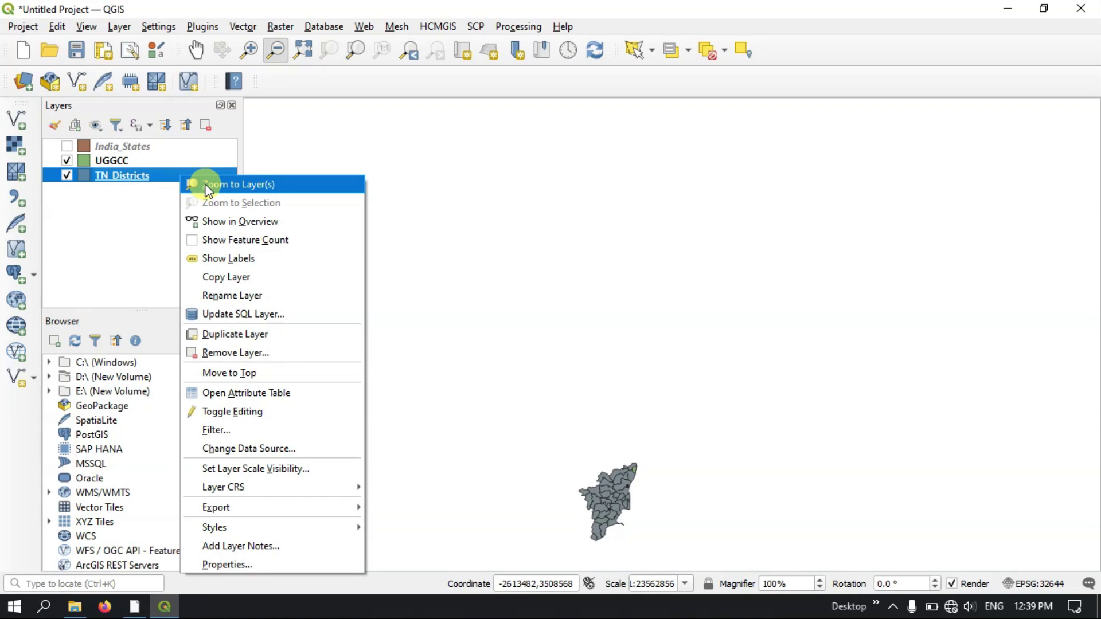
left_click(205, 184)
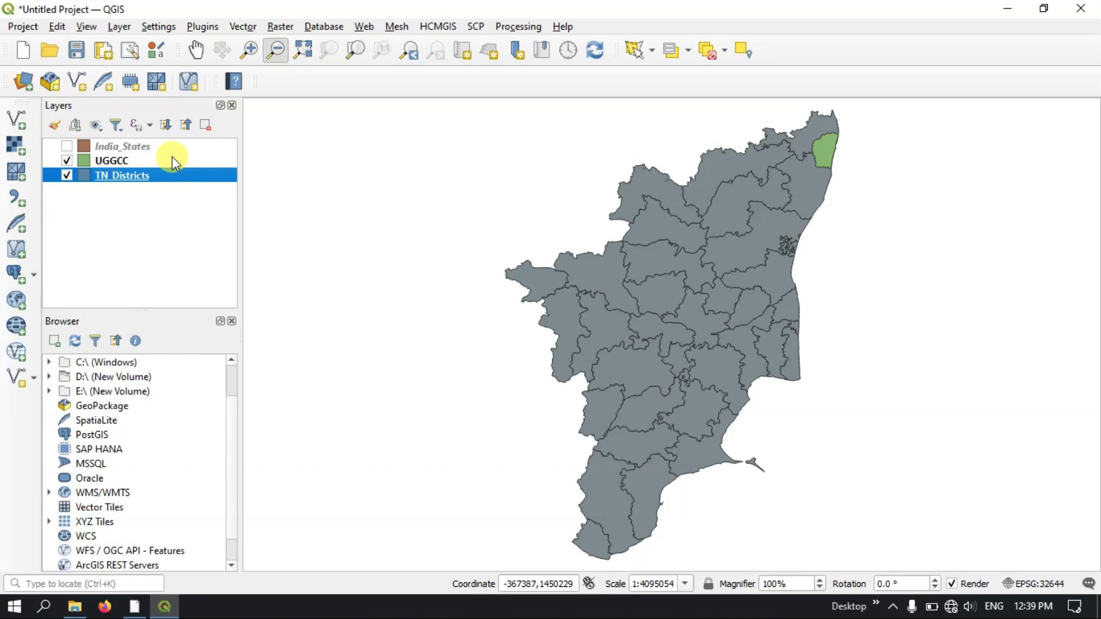
left_click(305, 54)
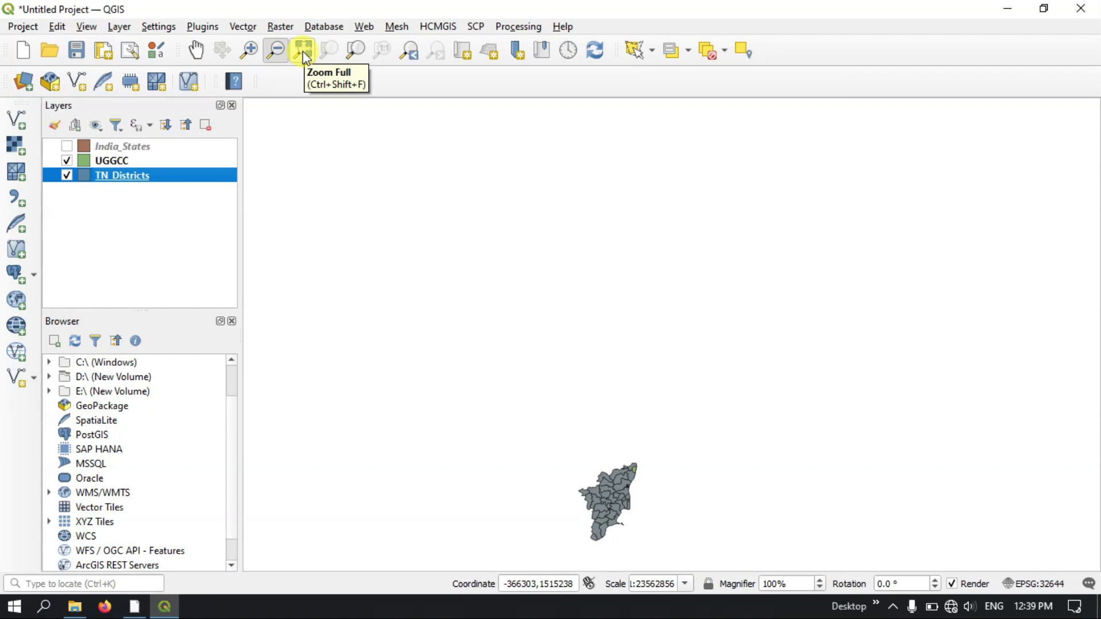
- Return the map to its previous extent, go forward to the following extent, and return to the previous one again
left_click(411, 47)
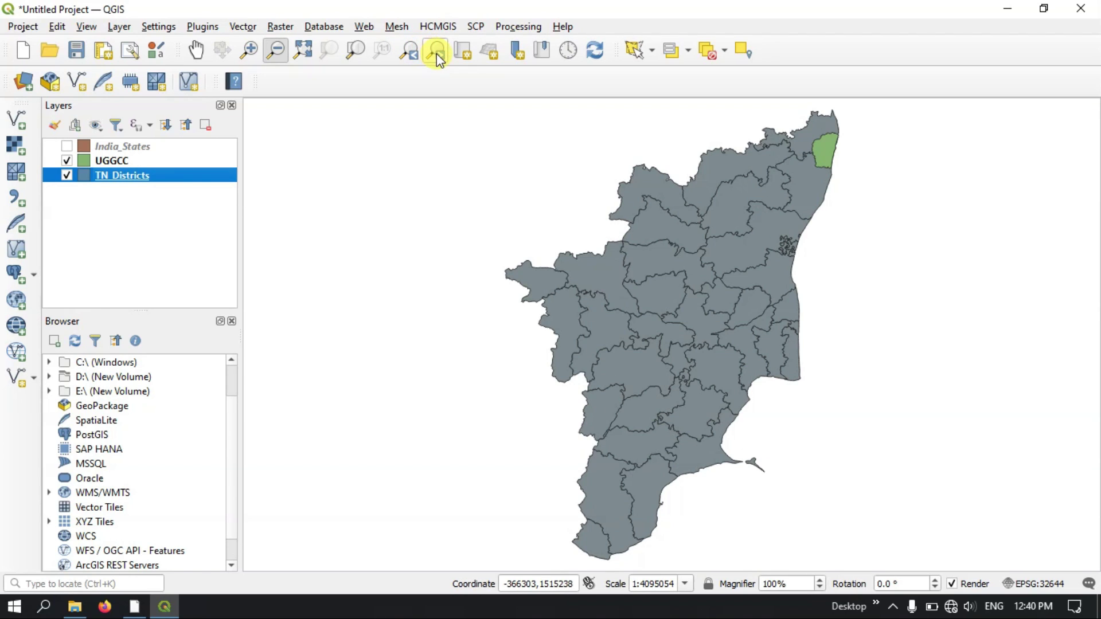
left_click(437, 58)
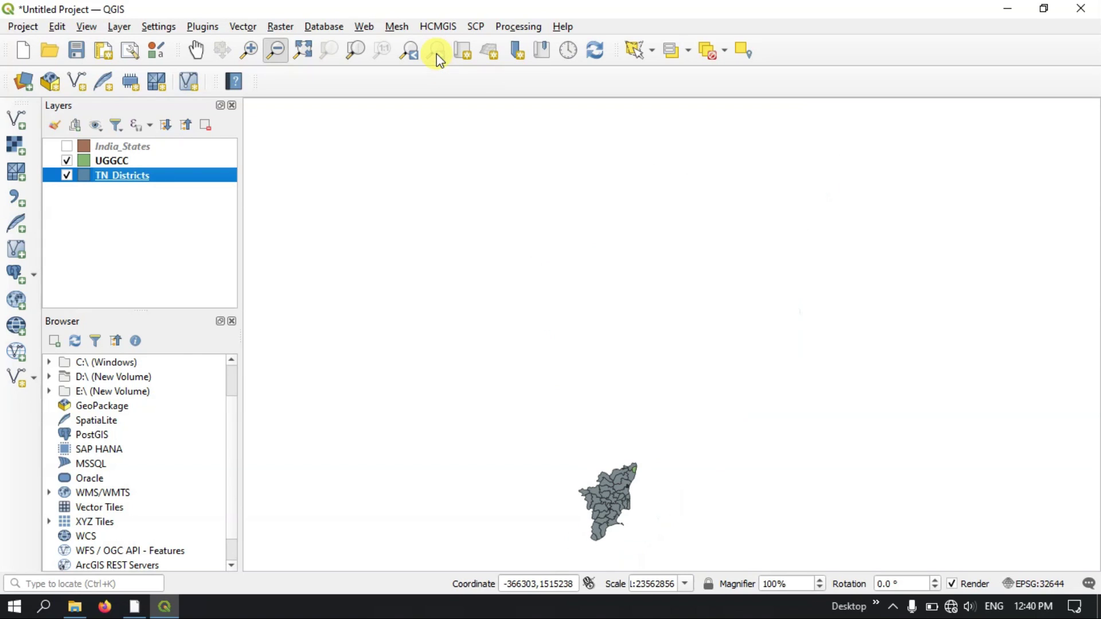
left_click(414, 51)
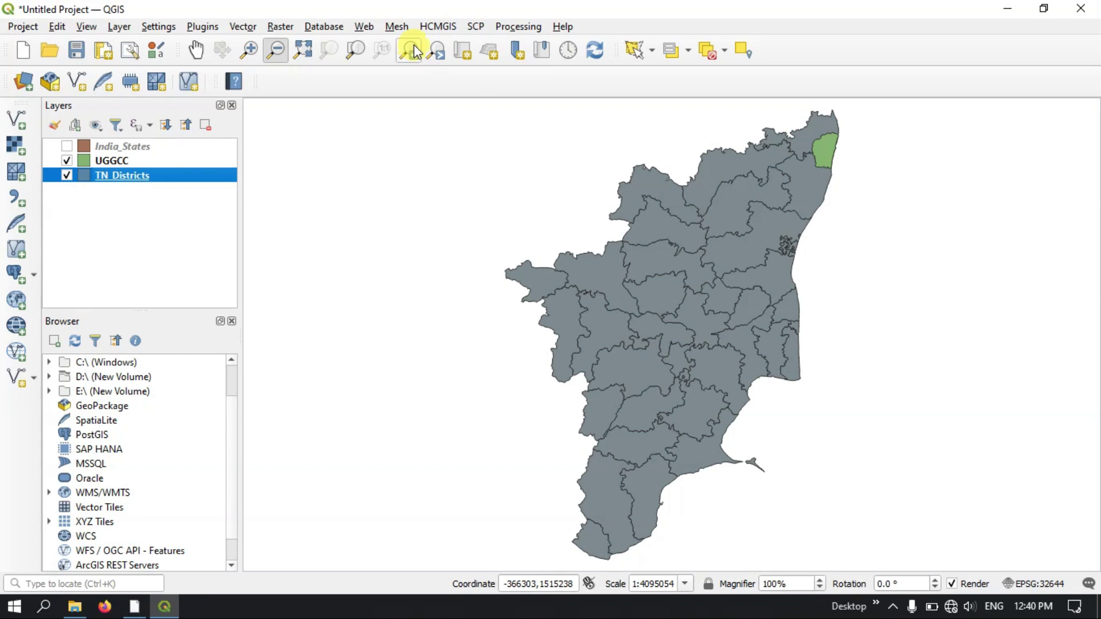
- Open a new map view and explore the TN_Districts area in it by zooming and panning
left_click(467, 57)
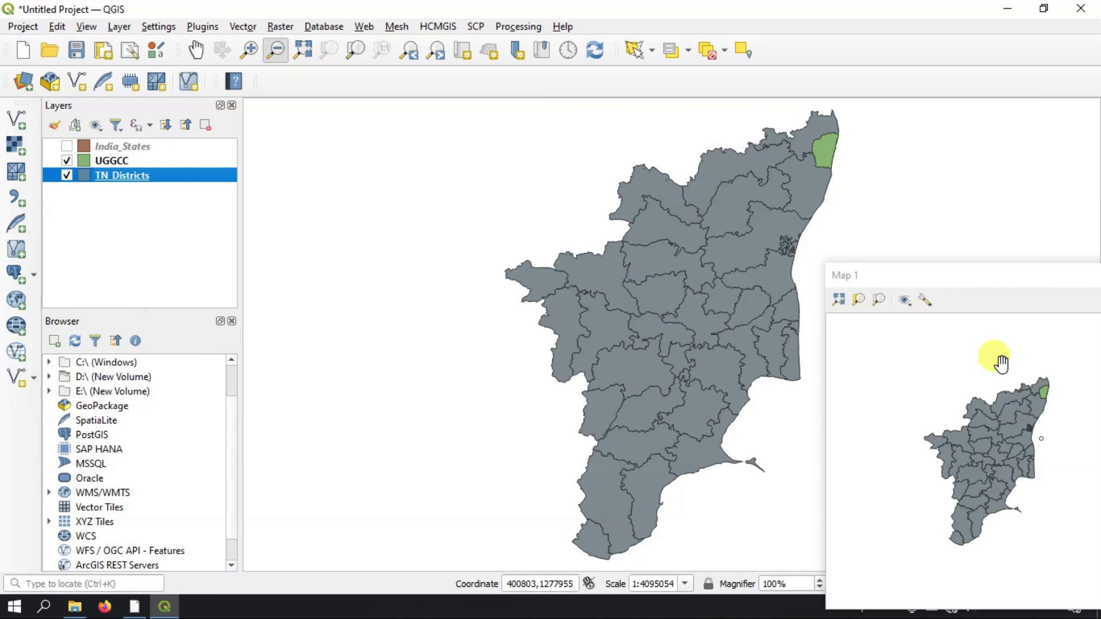
scroll(1000, 448, "up", 3)
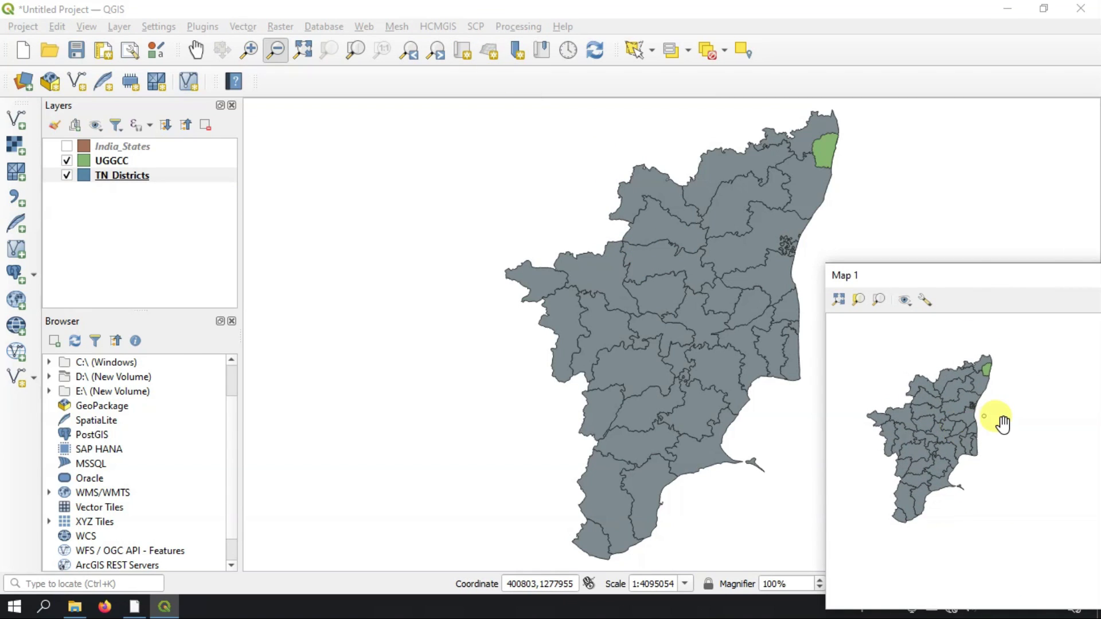
left_click_drag(877, 401, 993, 489)
scroll(986, 421, "up", 4)
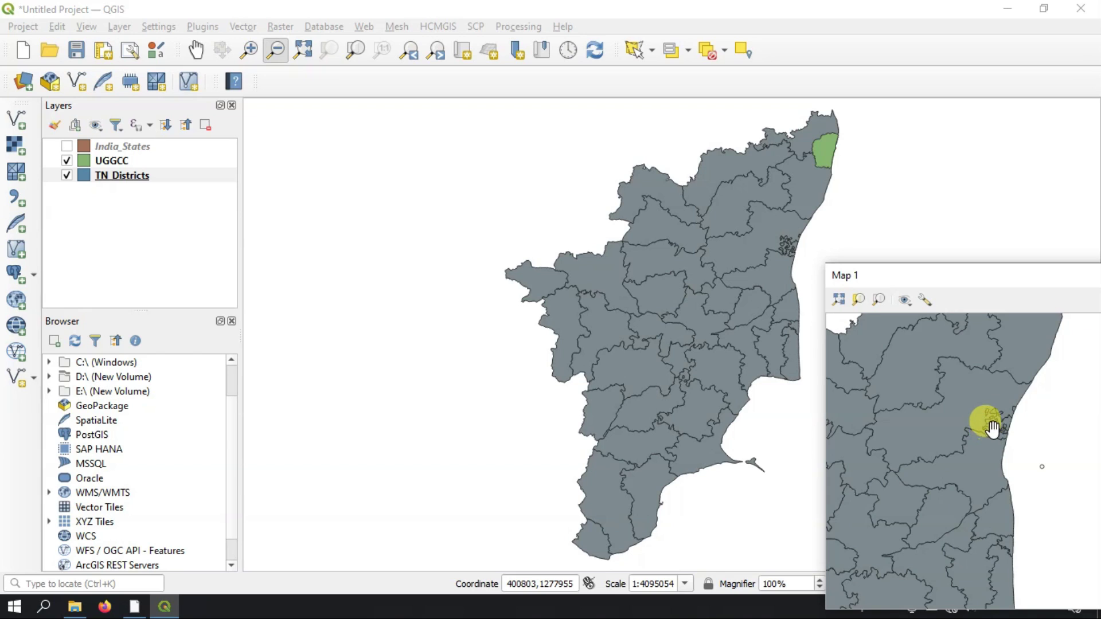
scroll(998, 423, "down", 3)
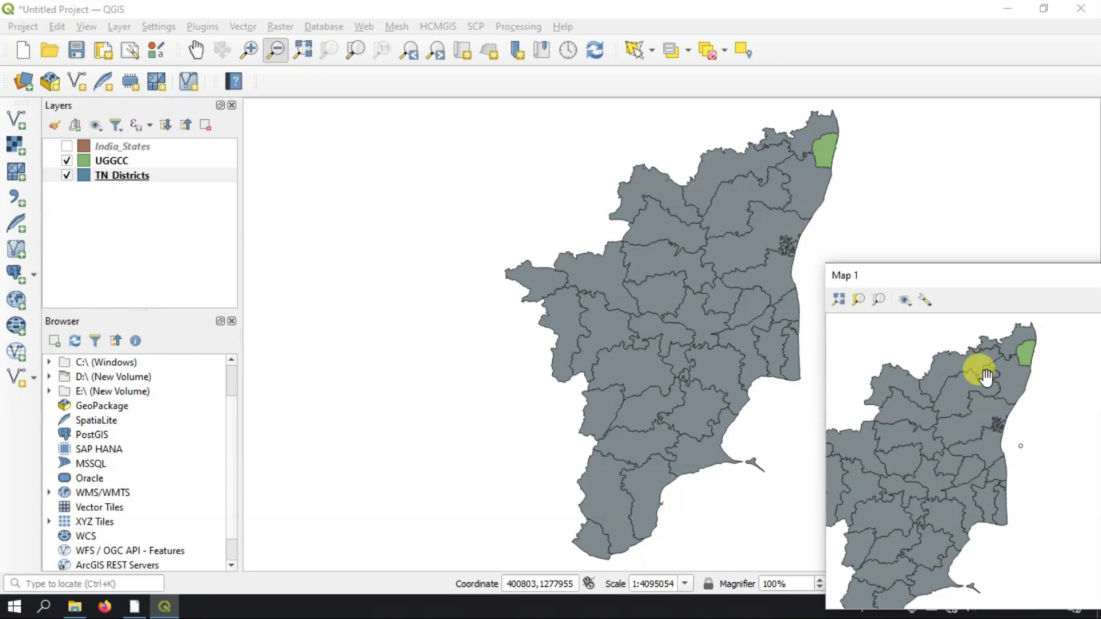
- Synchronize the Map 1 view center with the main map and check the view's theme choices, keeping (none)
left_click(924, 300)
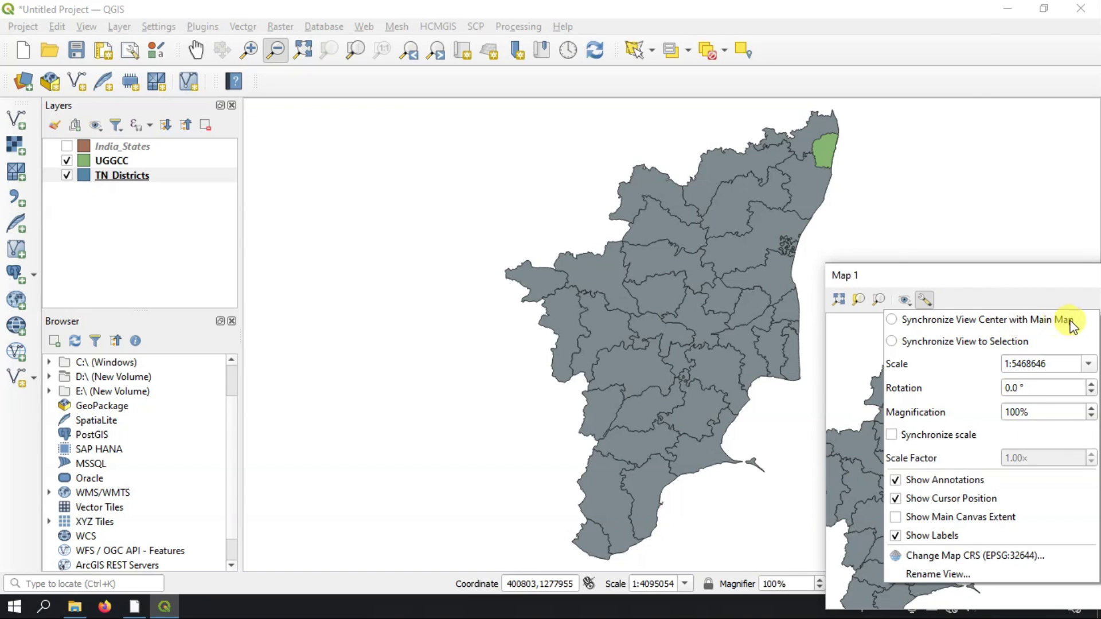
left_click(1007, 321)
left_click(926, 303)
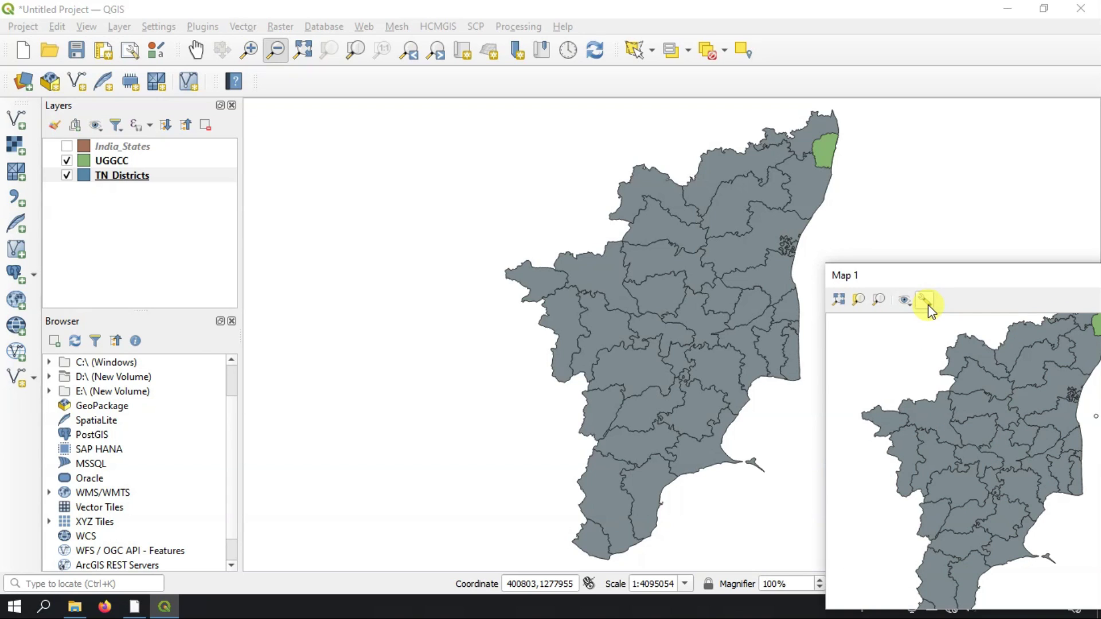
left_click(910, 302)
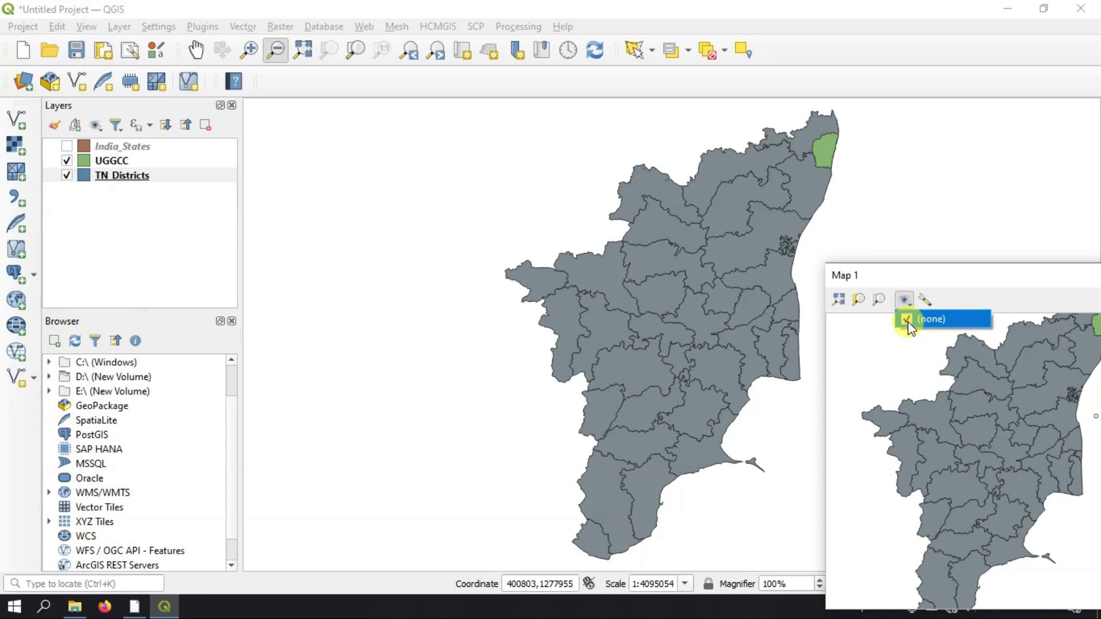
left_click(911, 319)
left_click(908, 306)
left_click(908, 304)
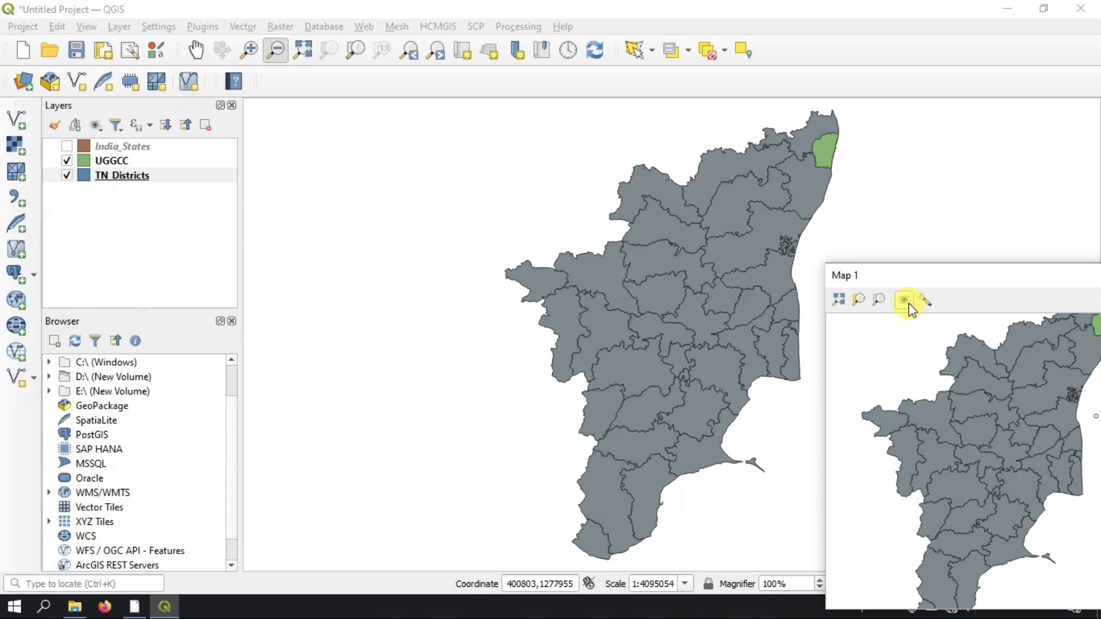
- Zoom Map 1 to the full extent, then zoom and pan it back to the TN_Districts area
left_click(855, 300)
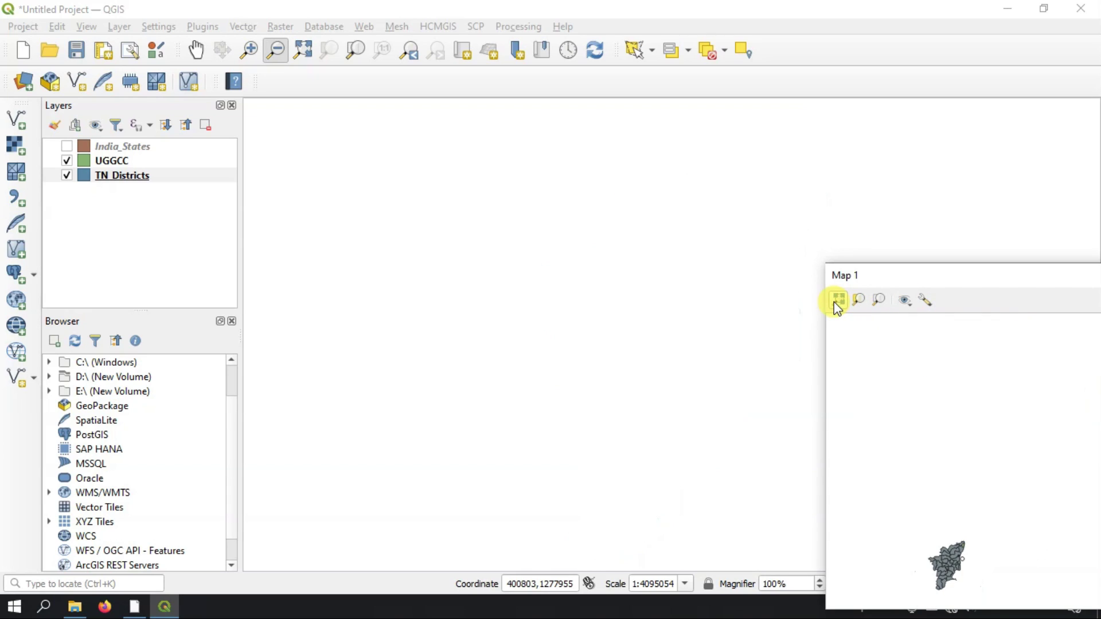
left_click_drag(976, 556, 1005, 423)
scroll(955, 395, "up", 1)
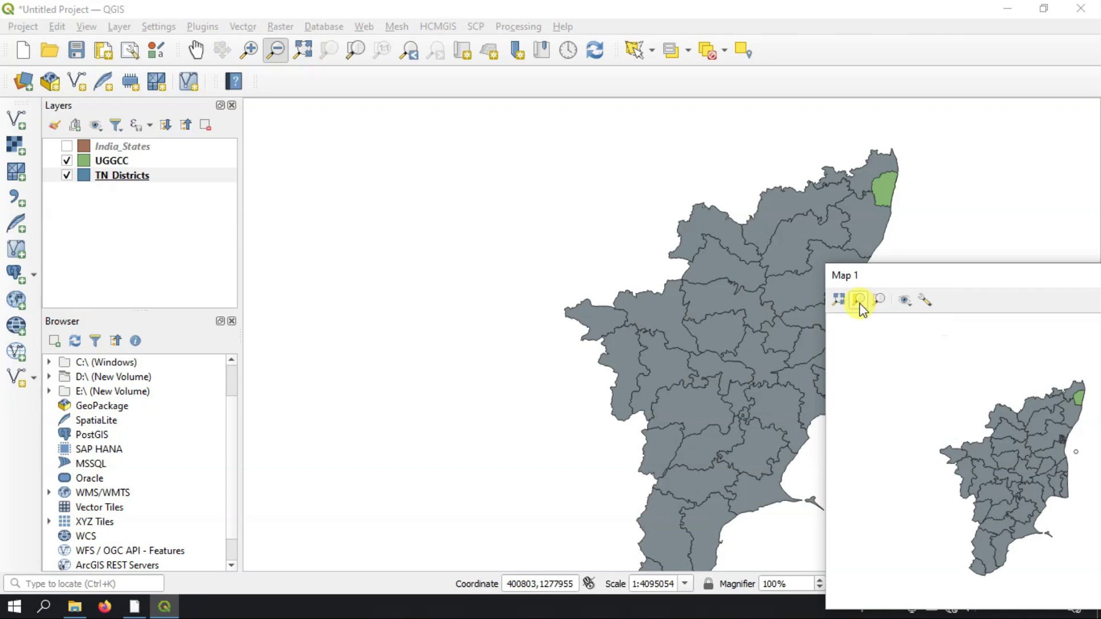
left_click_drag(1042, 387, 982, 352)
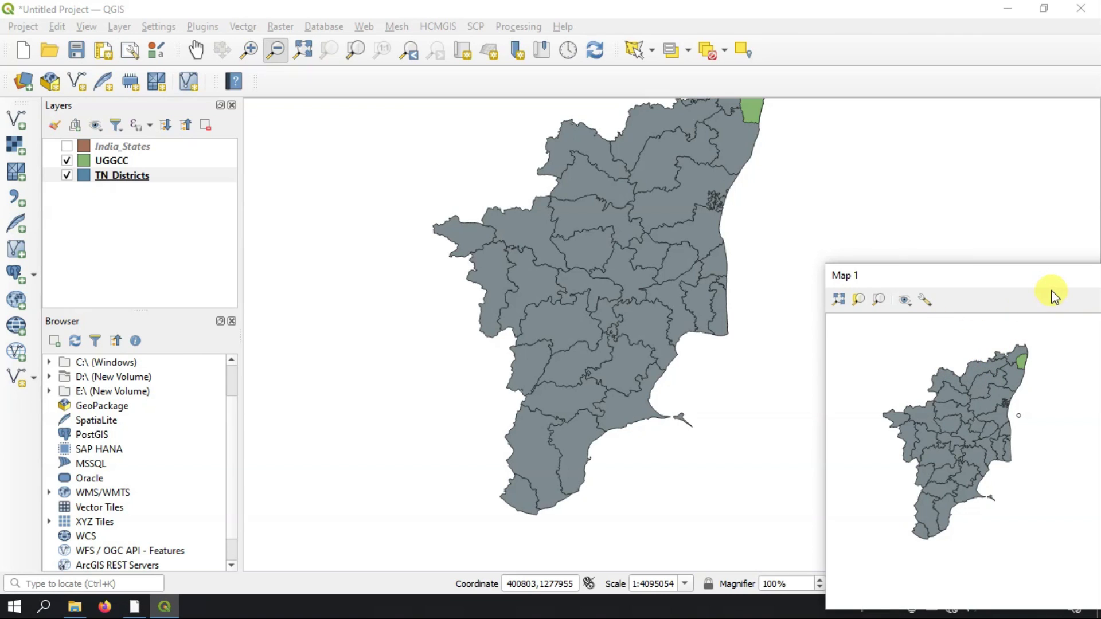
- Move the Map 1 window over the main map, close it, and pan the main map to bring UGGCC fully into view
left_click_drag(1057, 278, 948, 182)
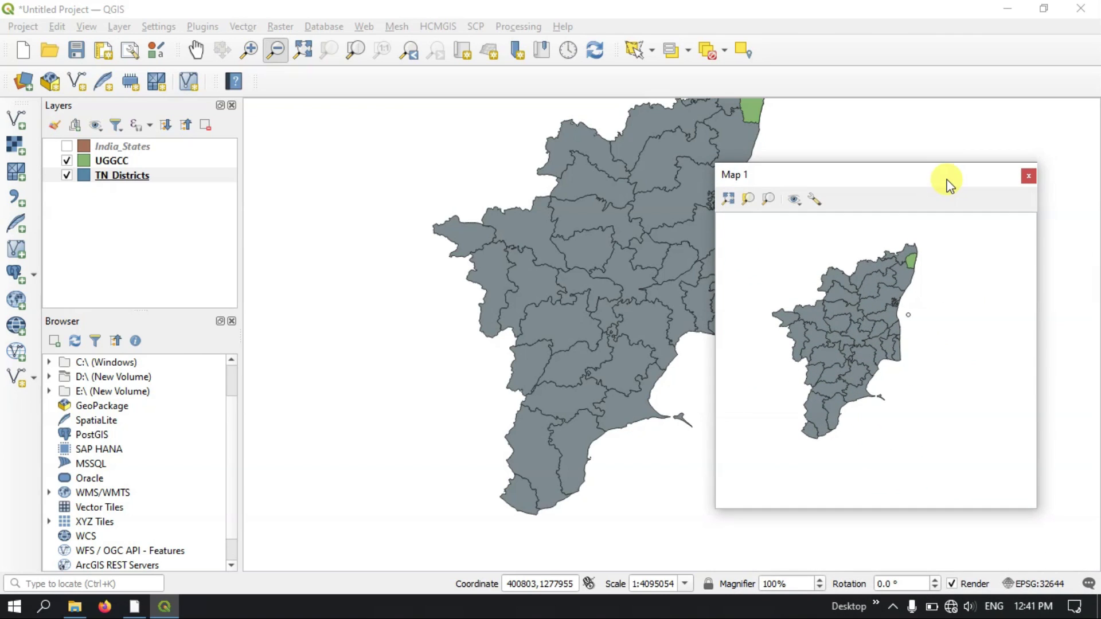
left_click(1028, 178)
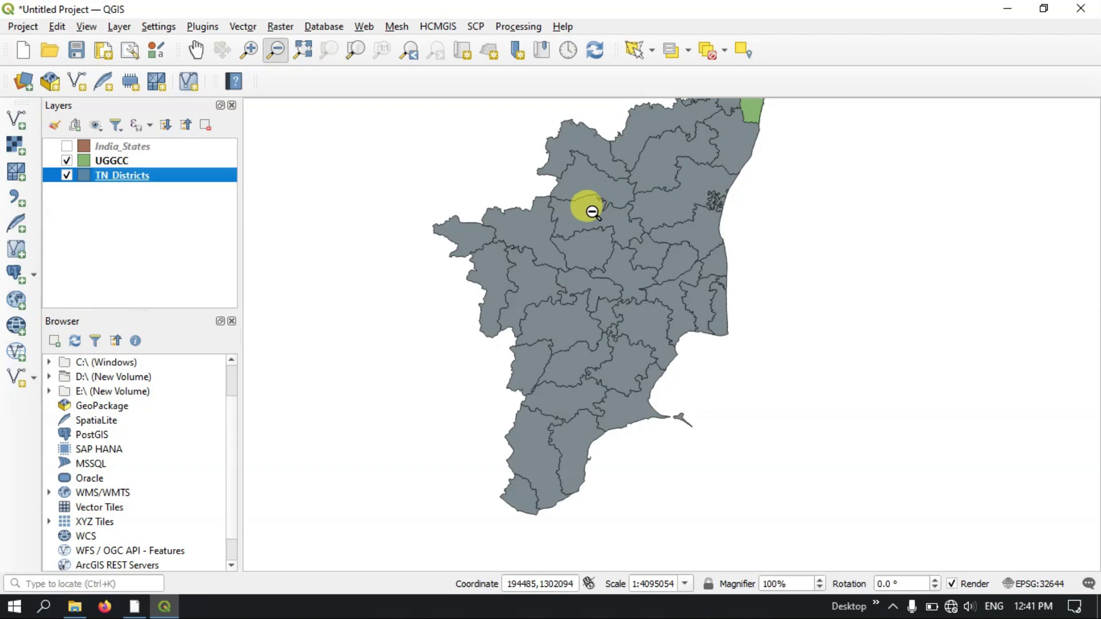
key("space")
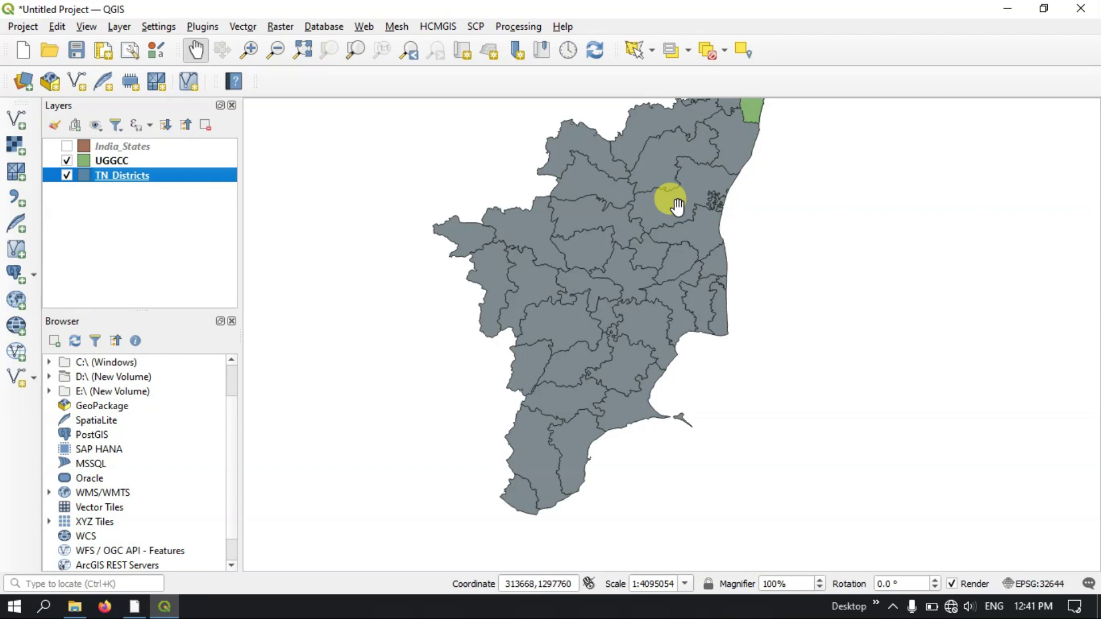
left_click_drag(695, 180, 697, 237)
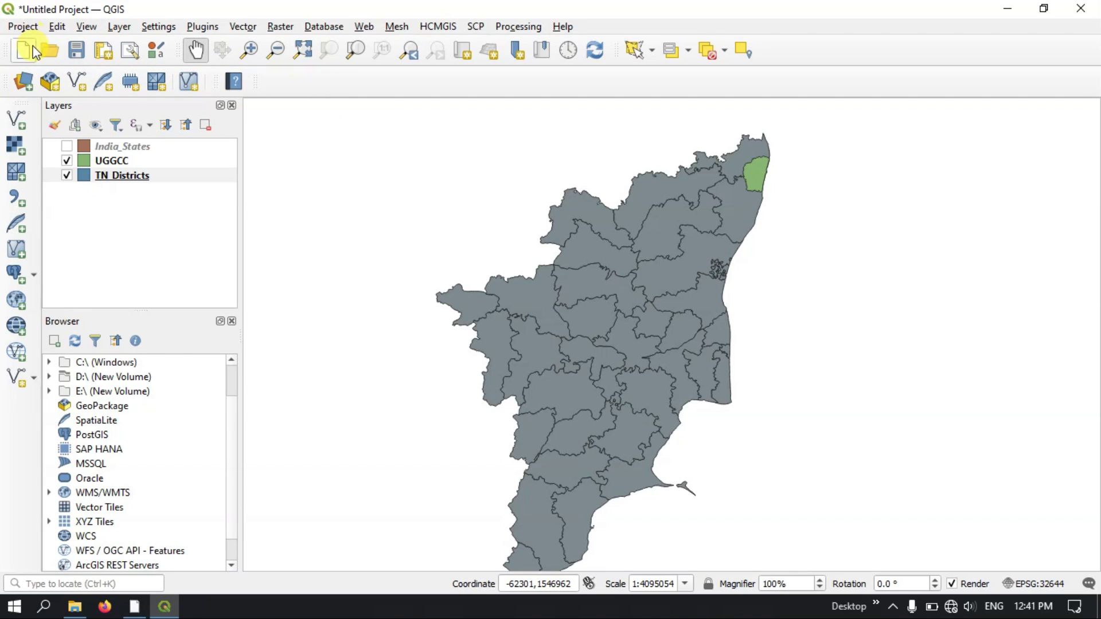
- Save the project as QGIS Beginners 1 in the GIS folder on New Volume (D:)
left_click(85, 51)
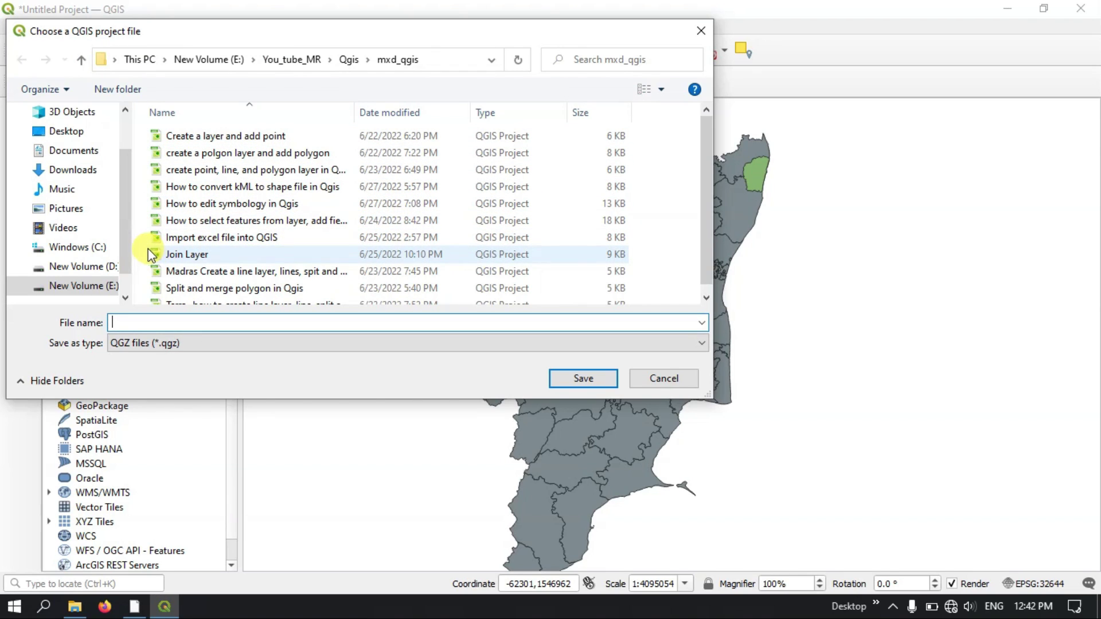
left_click(84, 268)
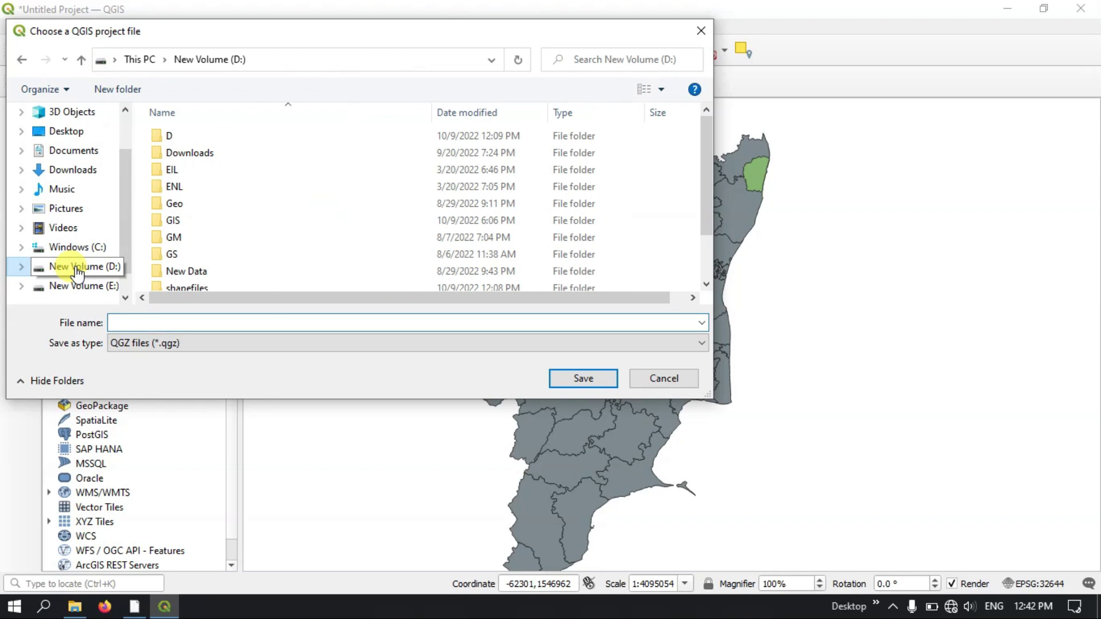
double_click(193, 222)
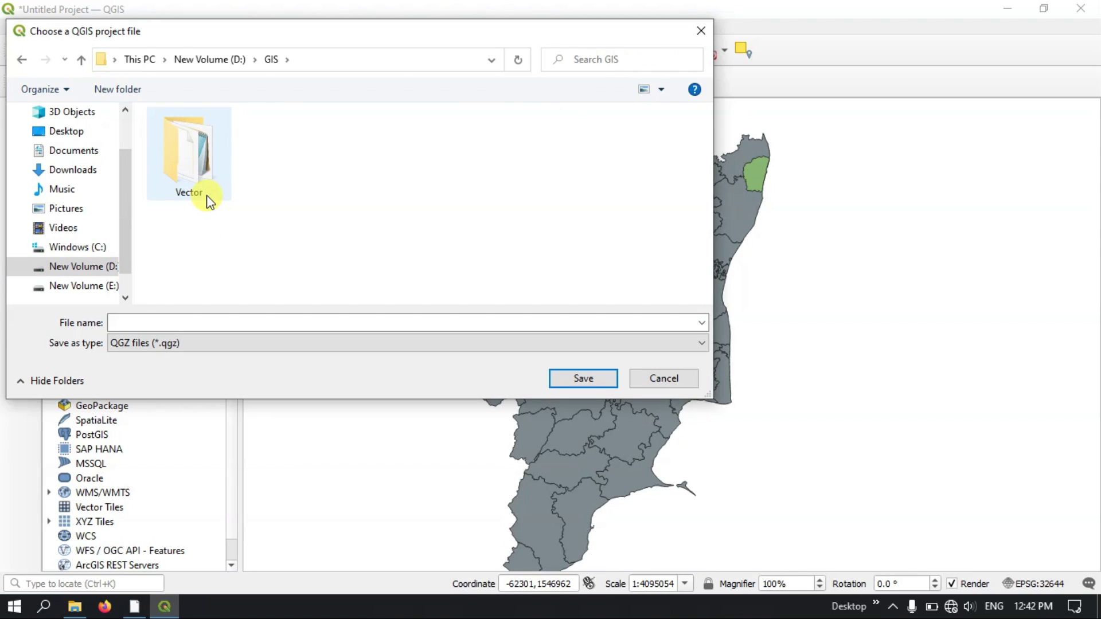
left_click(186, 319)
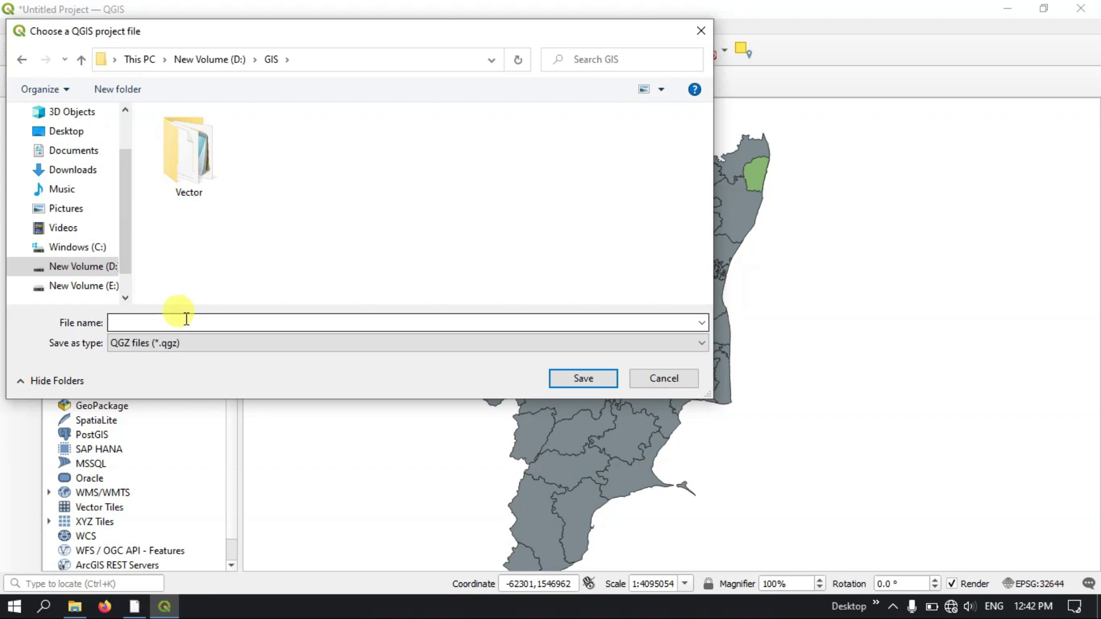
left_click(186, 319)
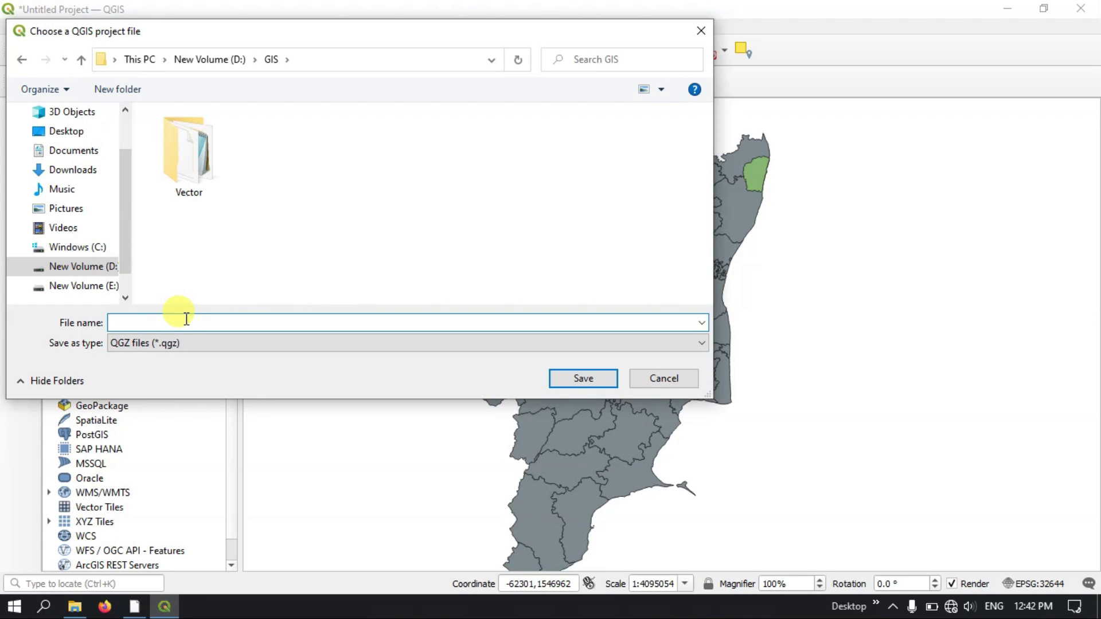
type("QGIS ")
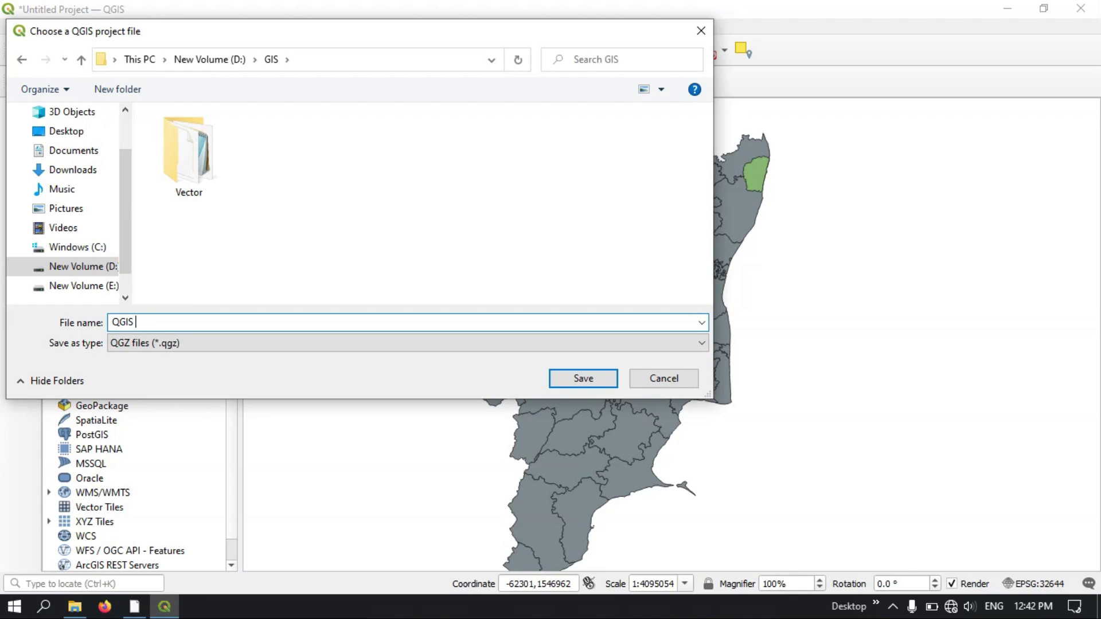
type("Beginners 1")
left_click(587, 378)
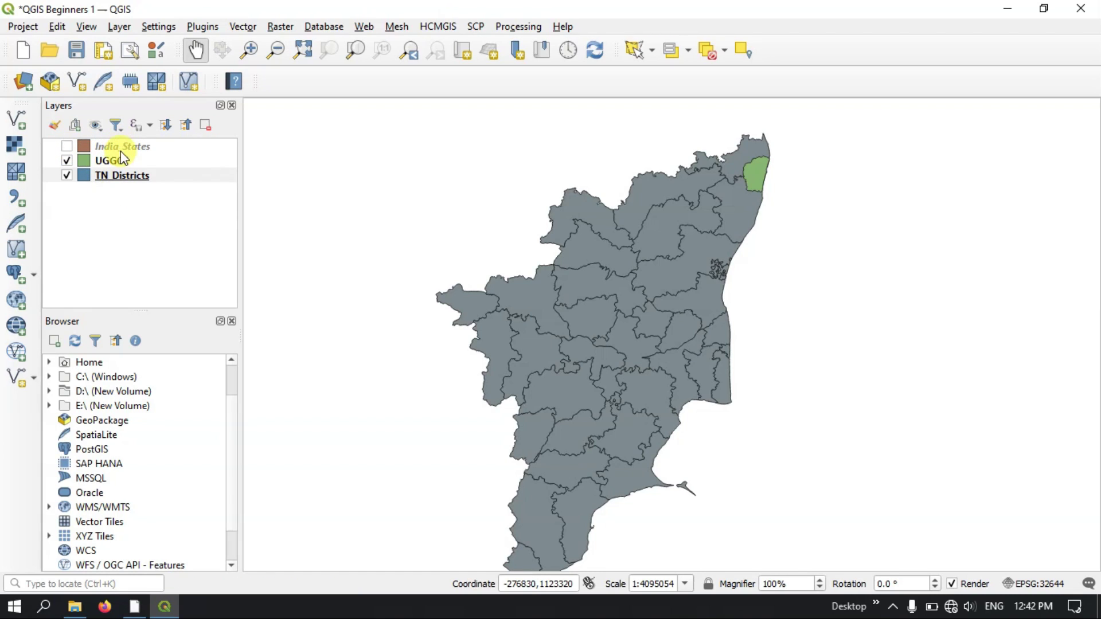
- Select the TN_Districts, UGGCC and India_States layers in turn, then show India_States and hide it again
left_click(118, 177)
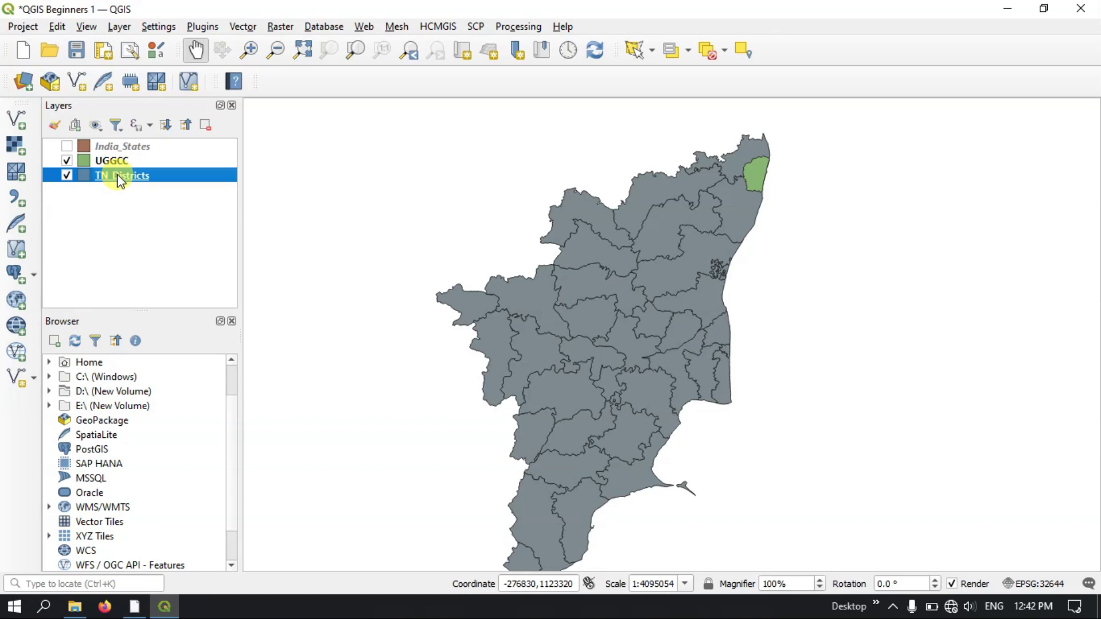
left_click(116, 161)
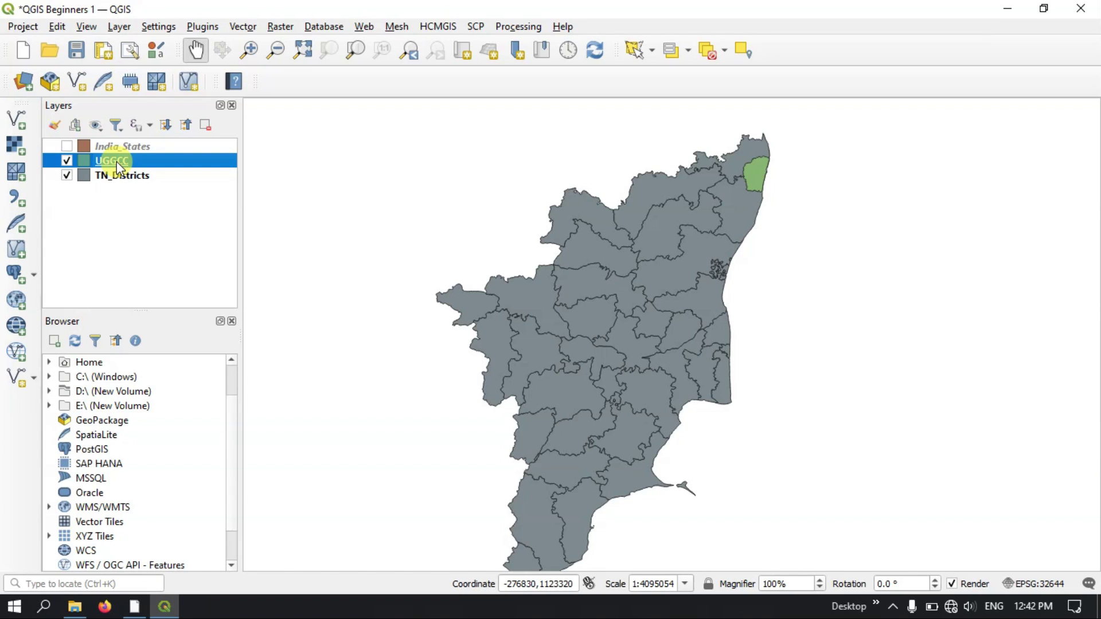
left_click(120, 145)
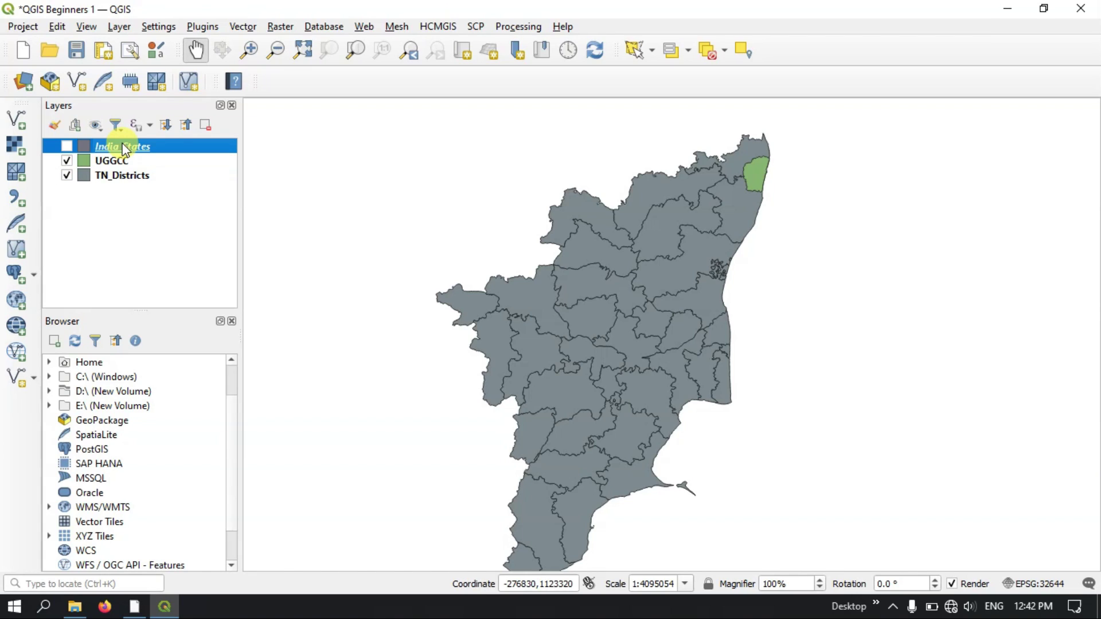
left_click(67, 146)
left_click(66, 147)
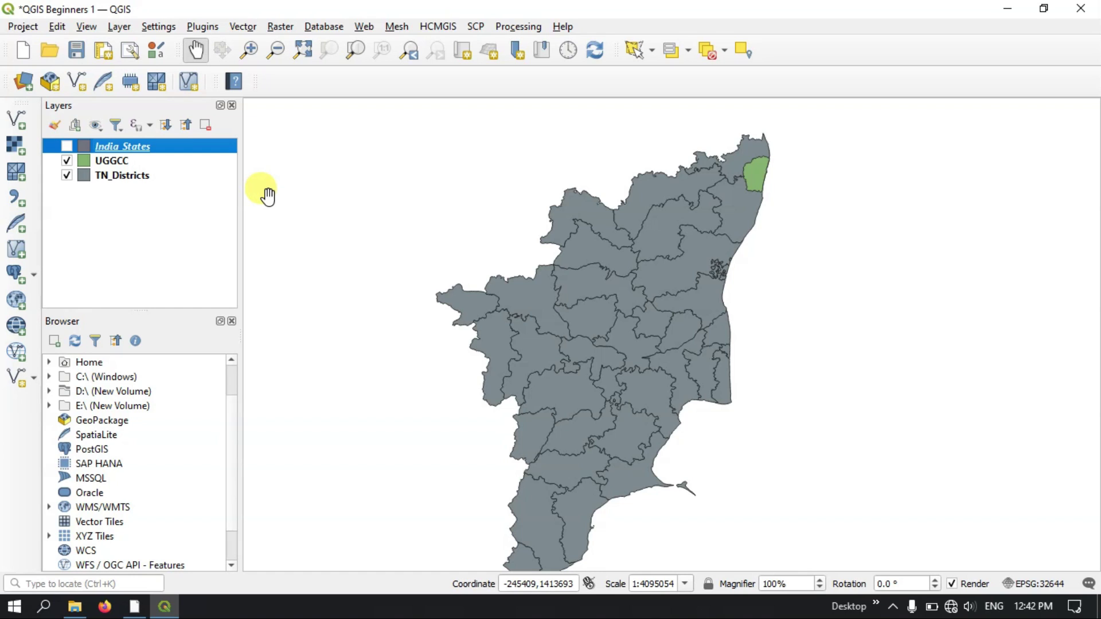
- Pan the map until the whole TN_Districts layer fits in the map canvas
scroll(679, 212, "up", 1)
scroll(681, 212, "down", 1)
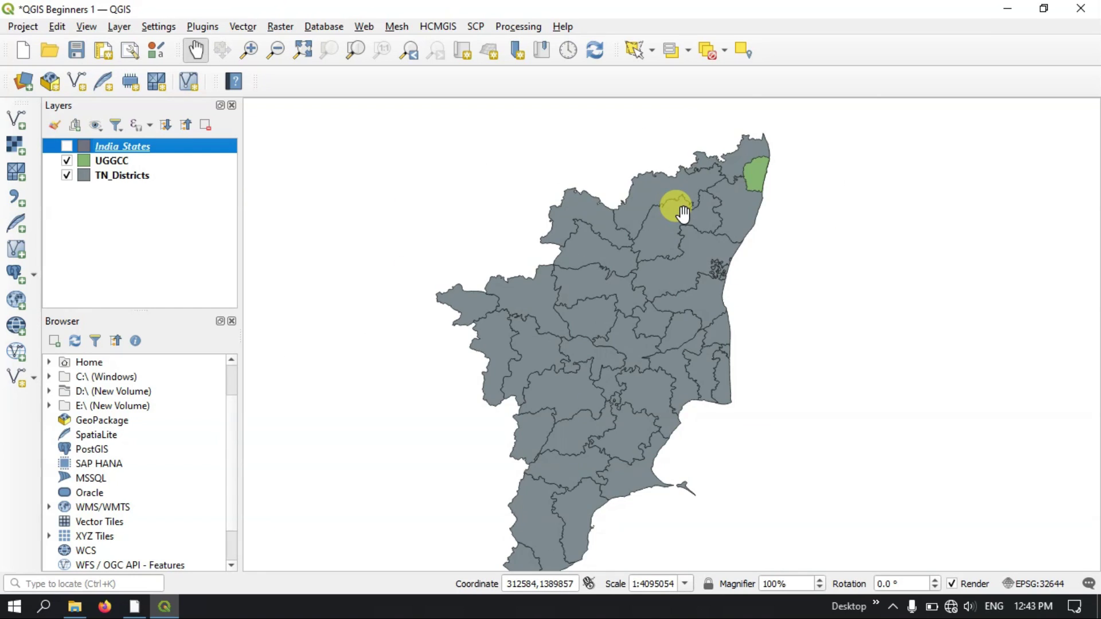
left_click_drag(645, 351, 672, 325)
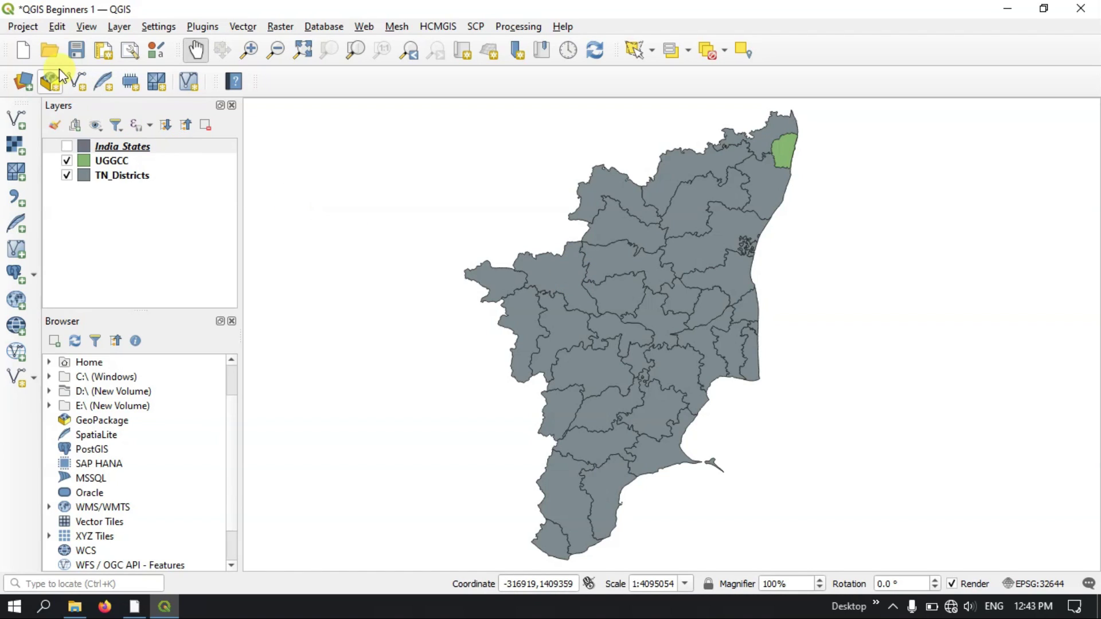
- Save the latest changes to the existing QGIS Beginners 1 project and review the other project commands
left_click(24, 26)
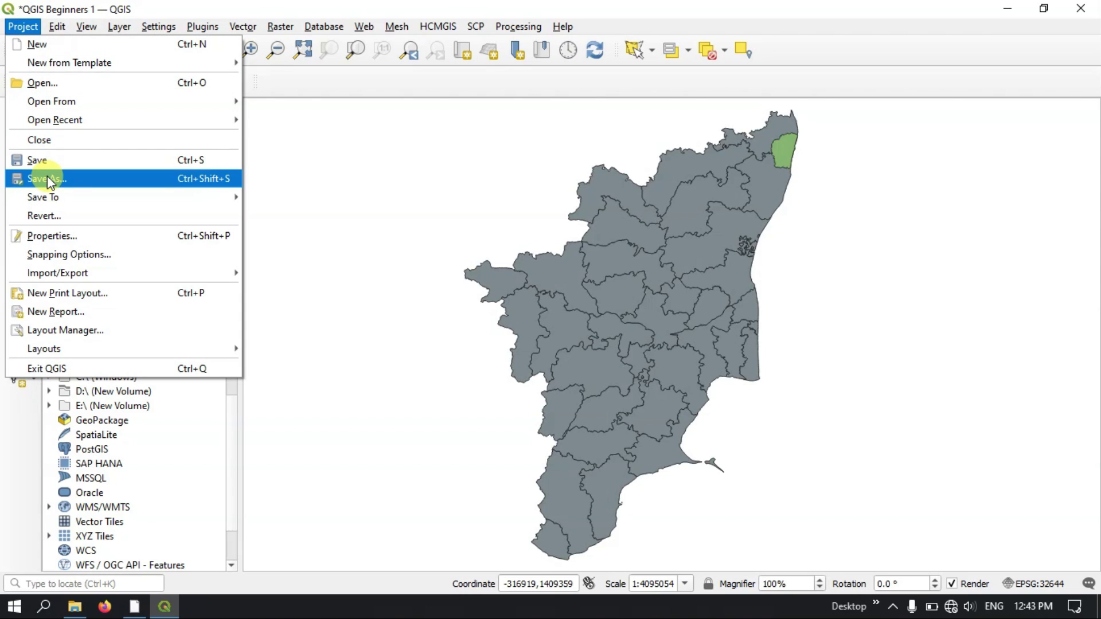
left_click(28, 28)
left_click(29, 27)
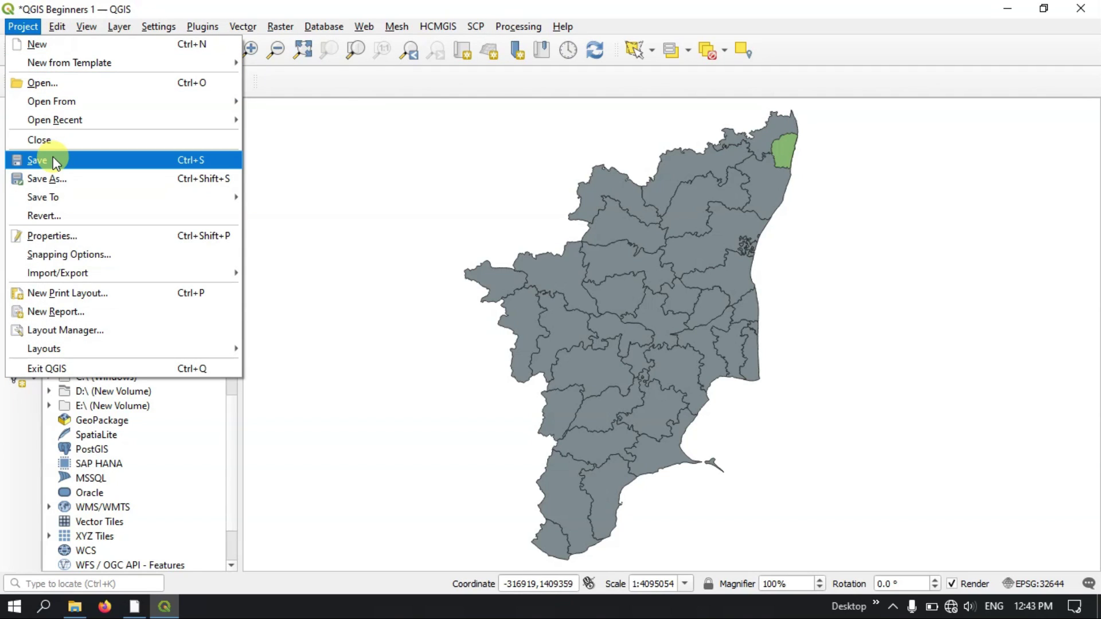
left_click(55, 163)
left_click(23, 26)
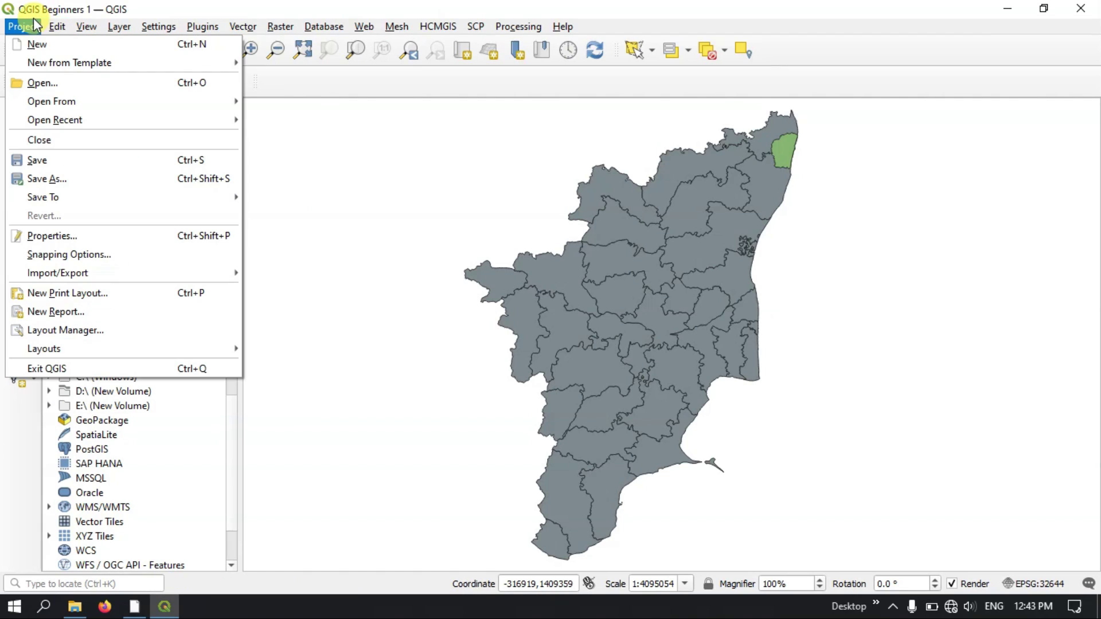
left_click(158, 7)
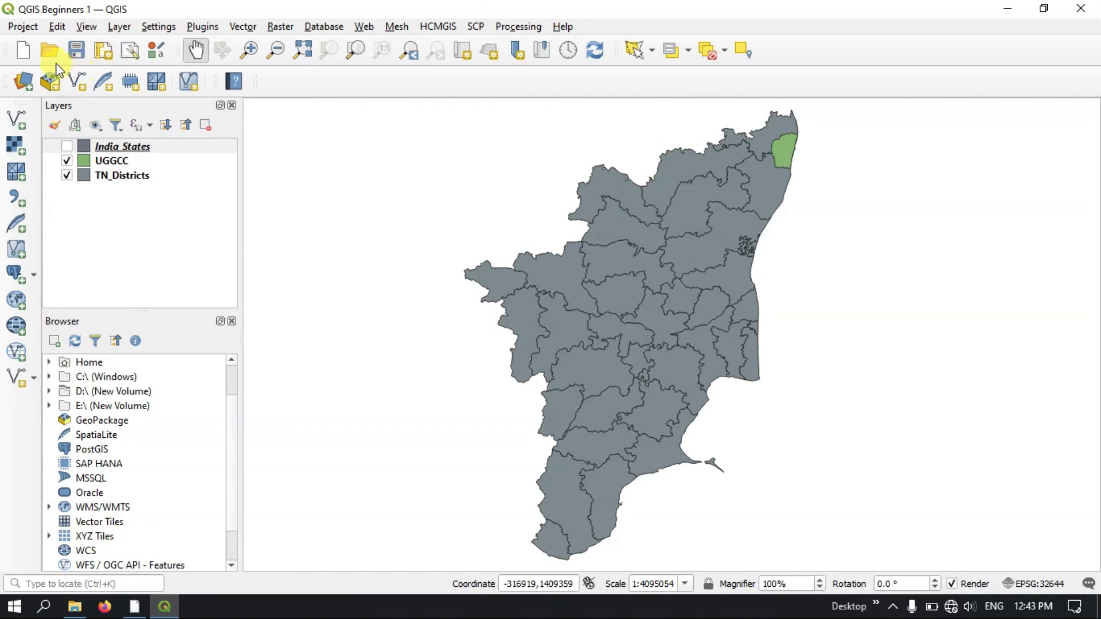